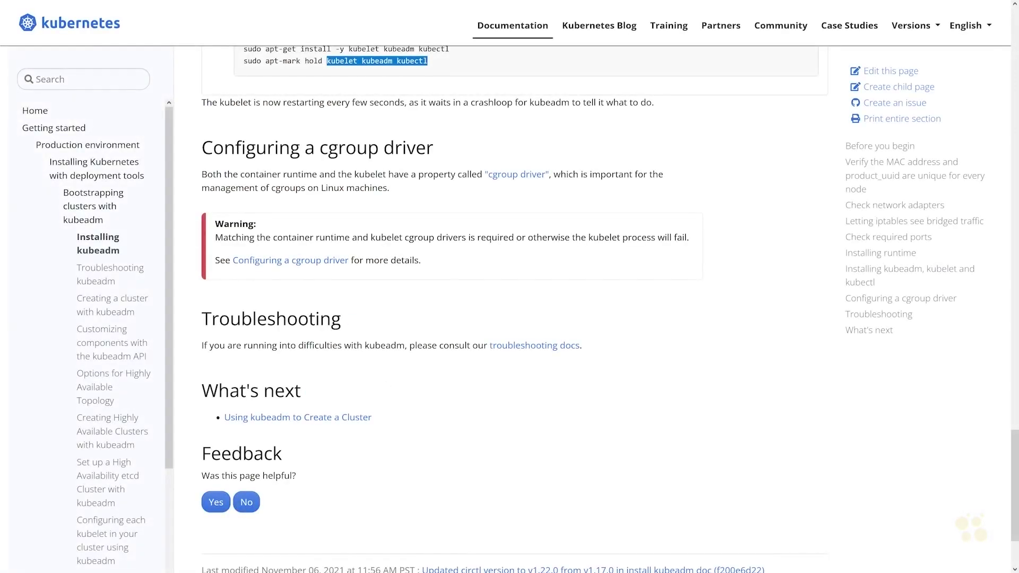
Review the section on configuring a cgroup driver and look at its linked container runtimes page.
left_click_drag(202, 143, 433, 268)
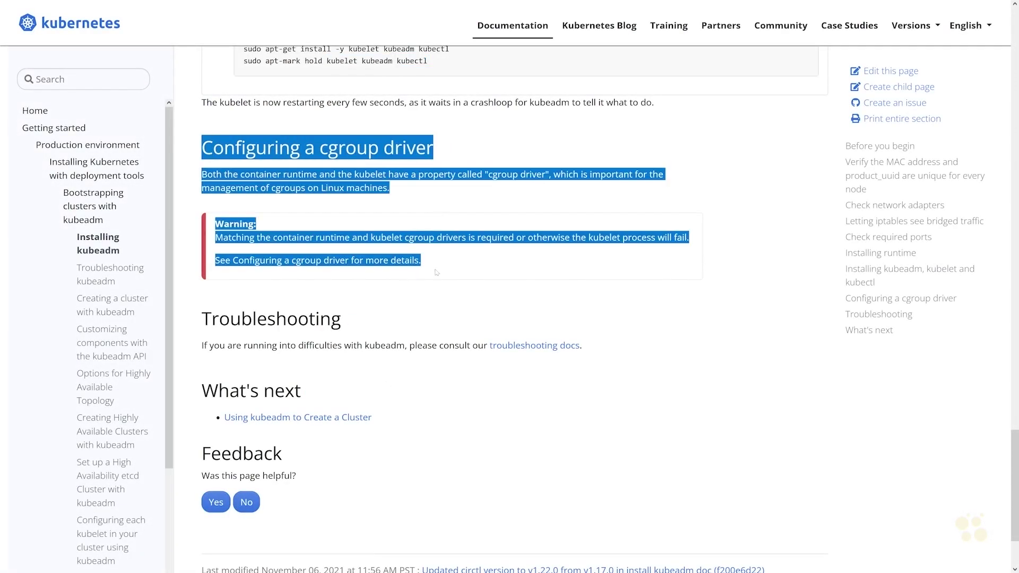
left_click(303, 209)
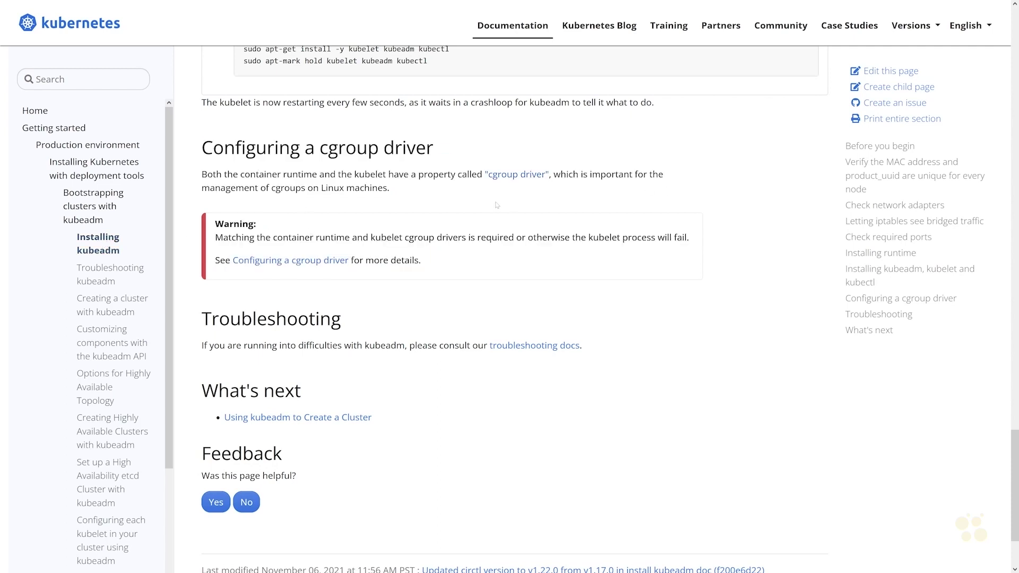
left_click(508, 174)
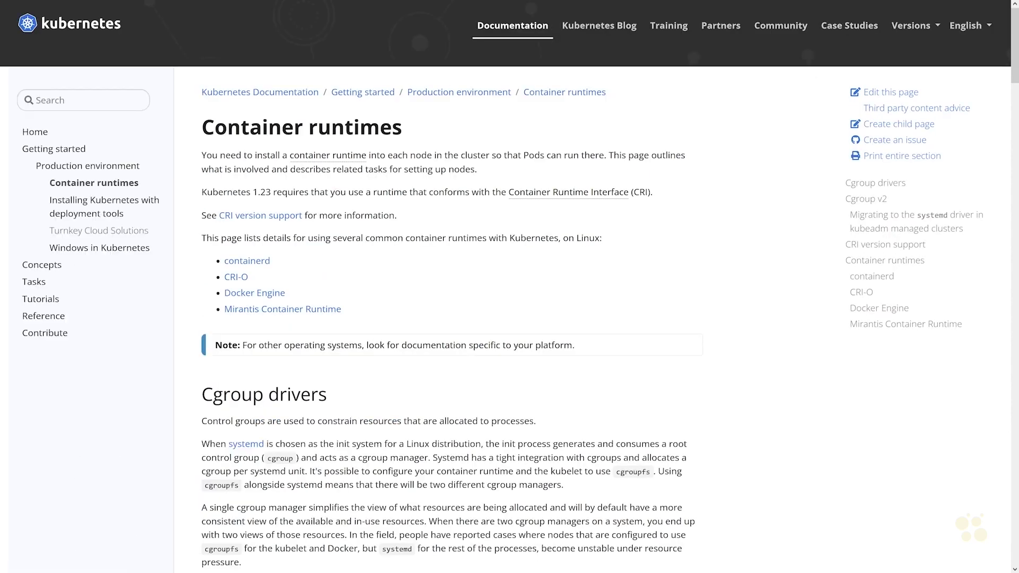
key("alt+Left")
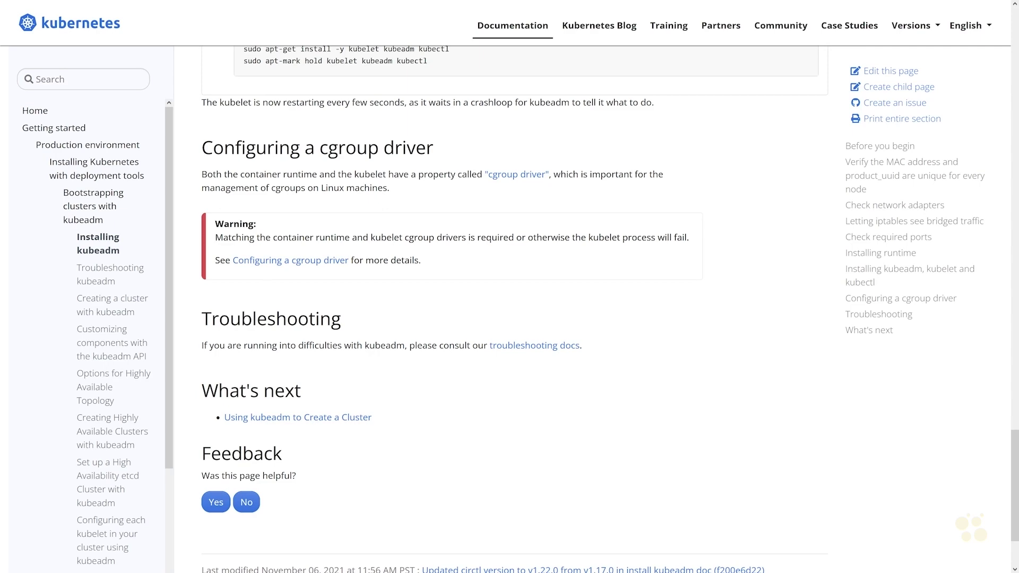
Open the linked guide on configuring a cgroup driver, examine its systemd recommendation and kubeadm-config.yaml example, and return to the installation page.
left_click(279, 261)
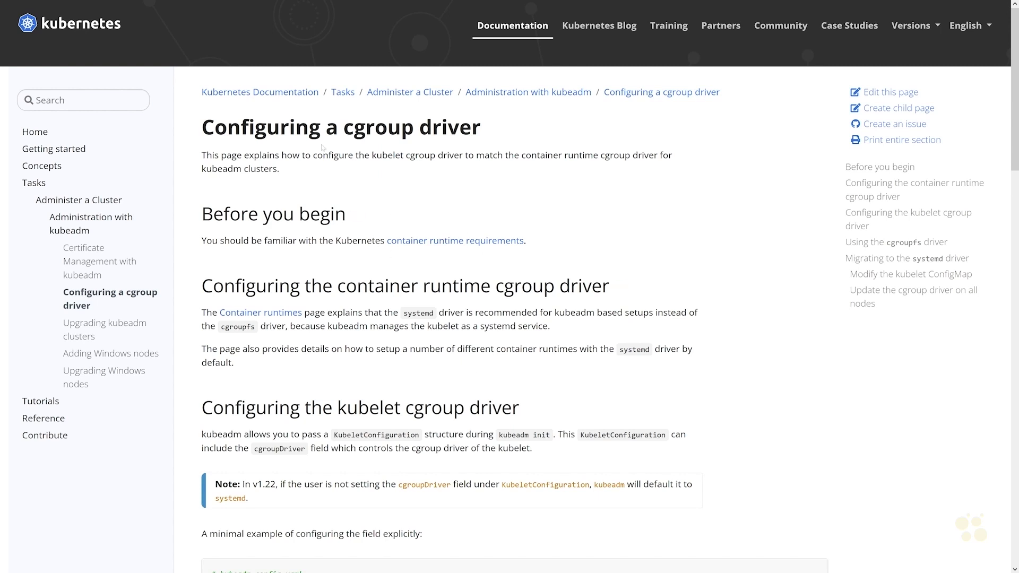
double_click(418, 313)
double_click(238, 327)
left_click(259, 325)
scroll(404, 312, "down", 7)
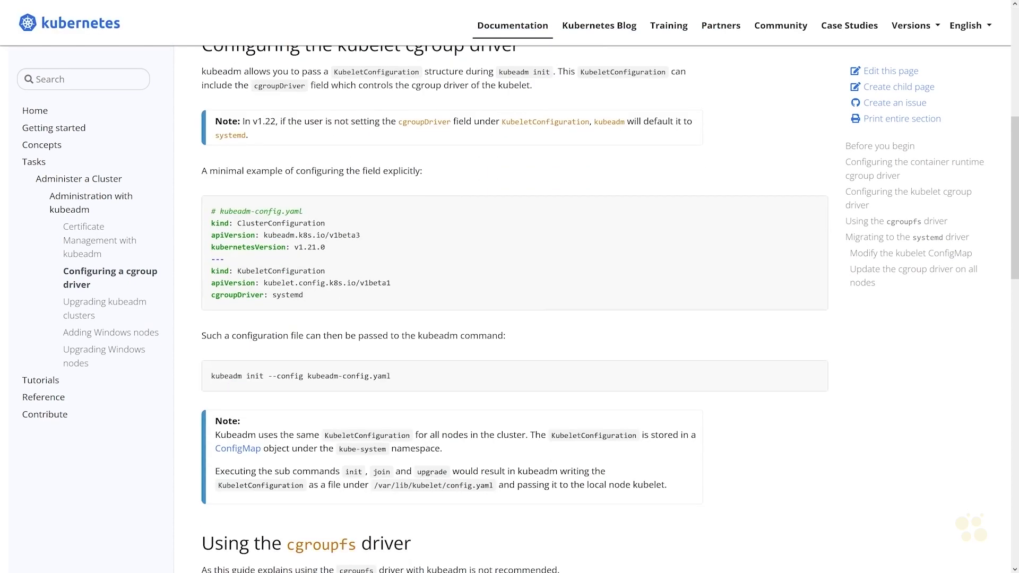
left_click_drag(303, 295, 192, 210)
left_click(192, 209)
key("alt+Left")
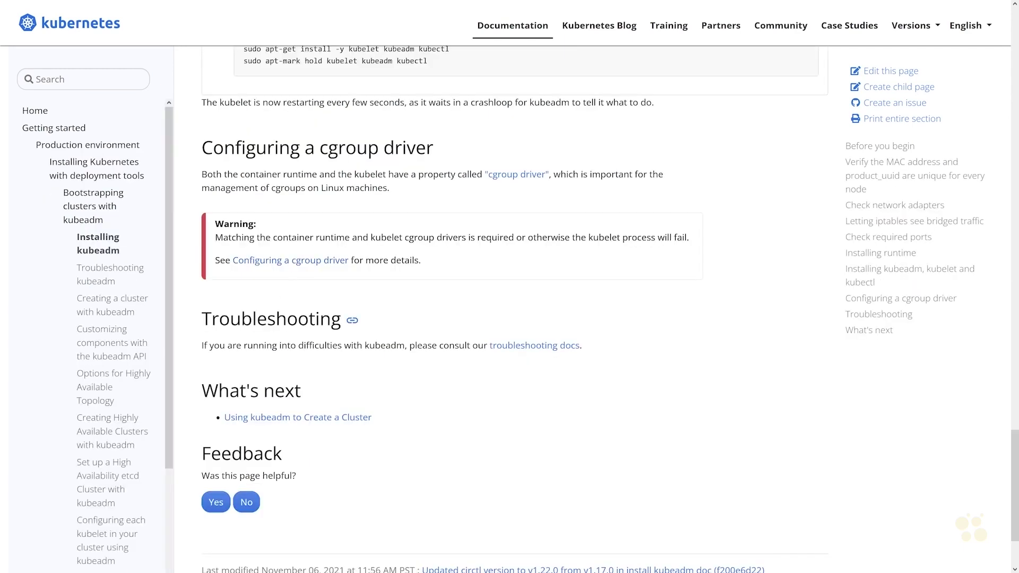
Open the "Creating a cluster with kubeadm" page and read its introduction and the "Before you begin" requirements.
key("alt+Left")
key("alt+Right")
left_click(90, 301)
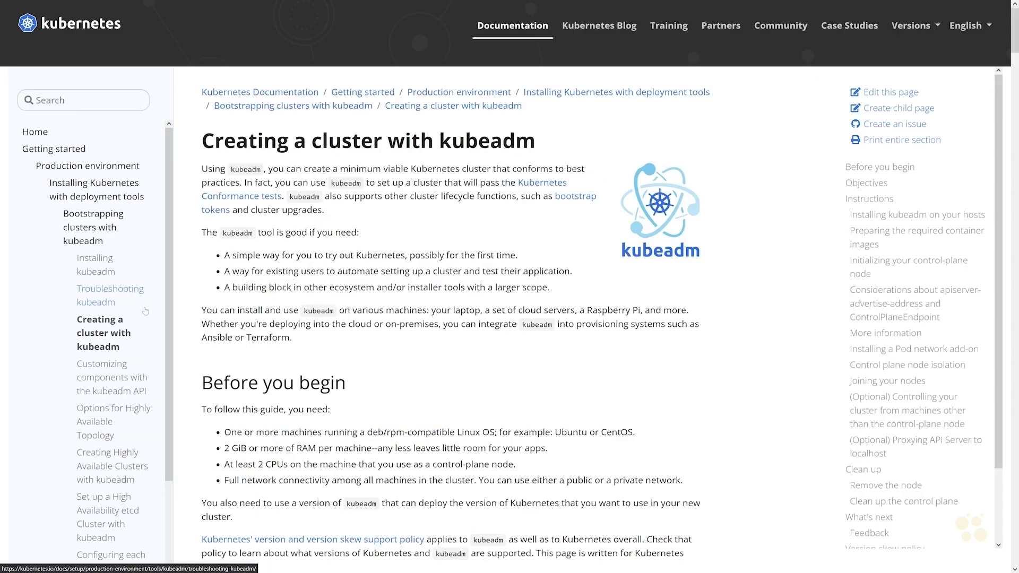
scroll(147, 310, "down", 1)
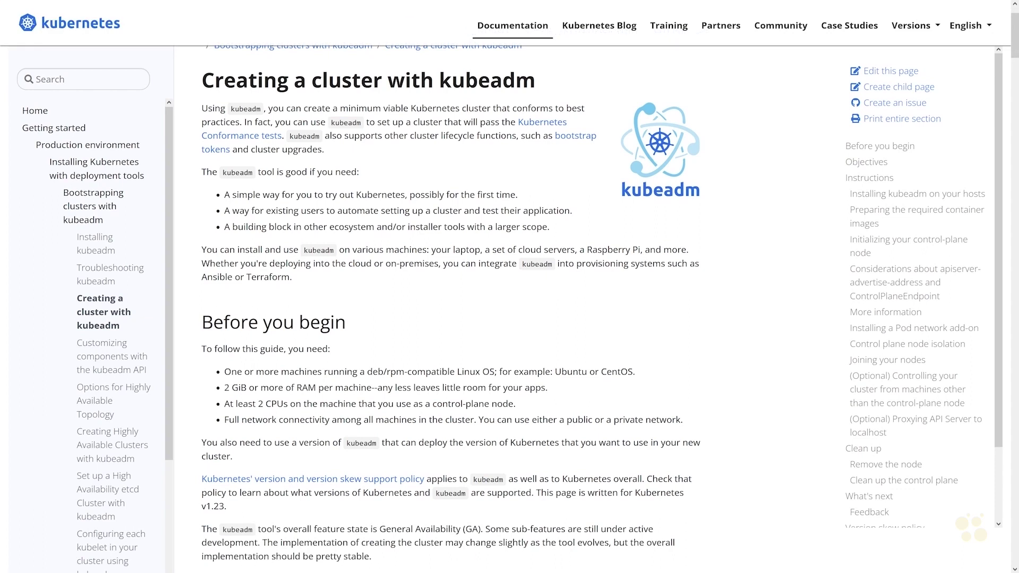
left_click_drag(221, 172, 256, 172)
left_click(253, 221)
scroll(451, 297, "down", 2)
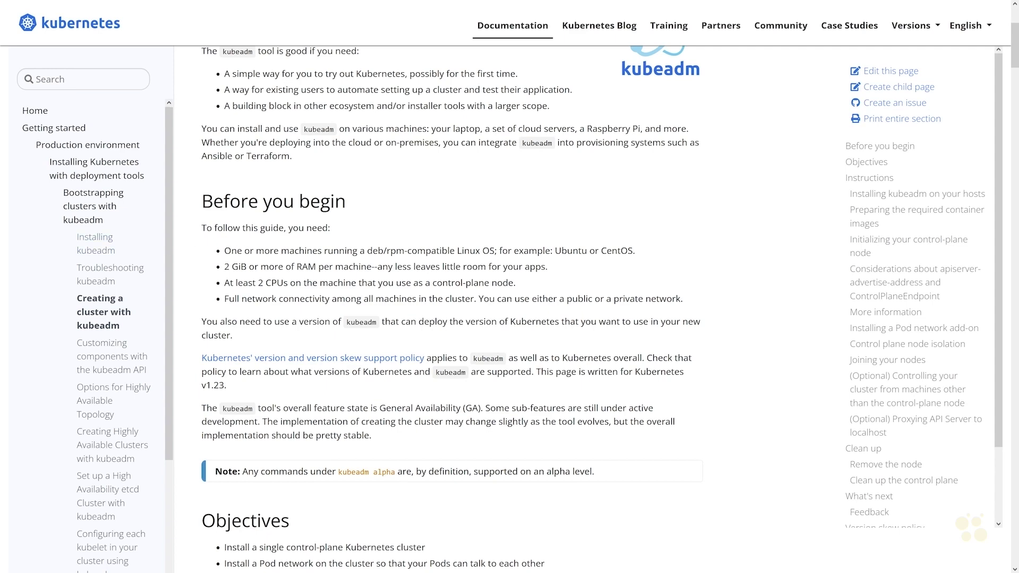
scroll(310, 282, "down", 1)
left_click_drag(186, 186, 428, 364)
left_click(428, 364)
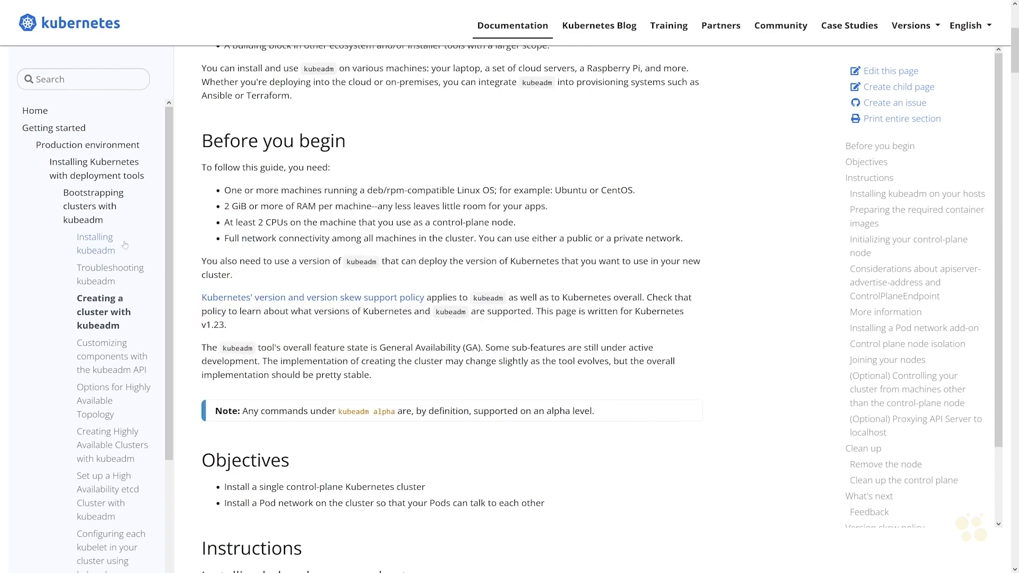
Read the instructions on installing kubeadm, preparing the required container images and initializing the control-plane node.
scroll(378, 395, "down", 5)
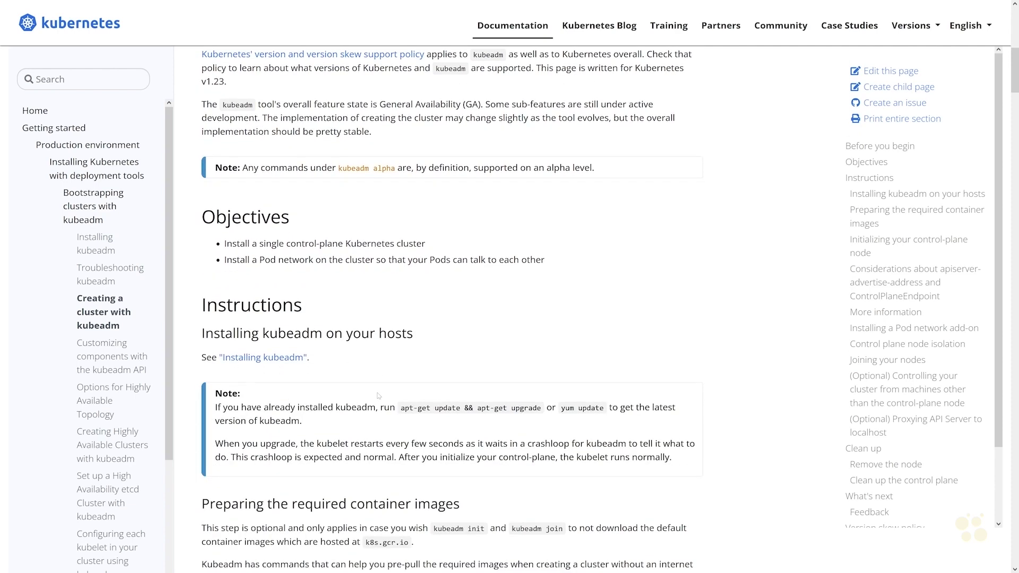
scroll(378, 395, "down", 2)
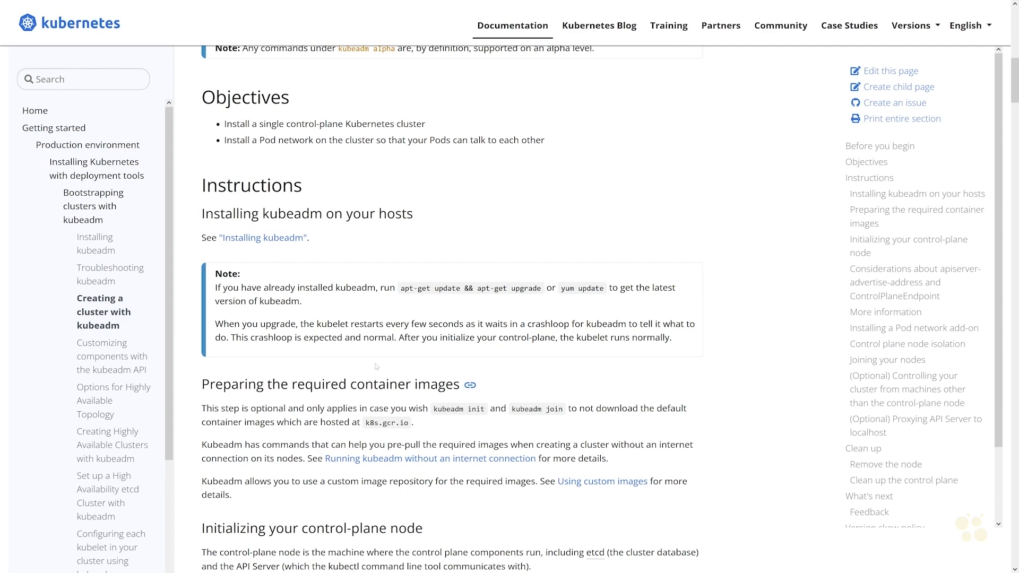
scroll(376, 366, "down", 1)
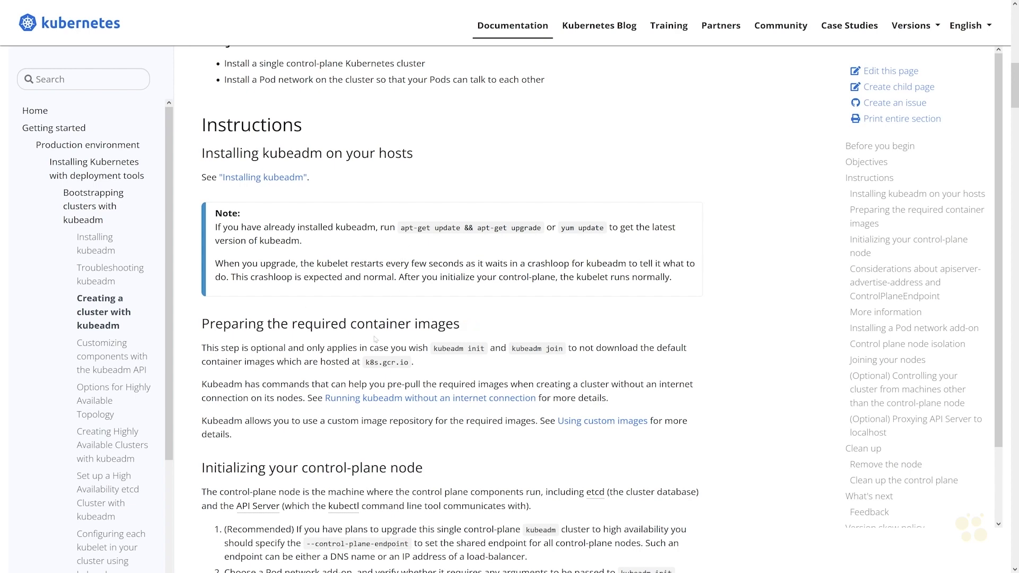
scroll(375, 339, "down", 1)
scroll(373, 346, "down", 3)
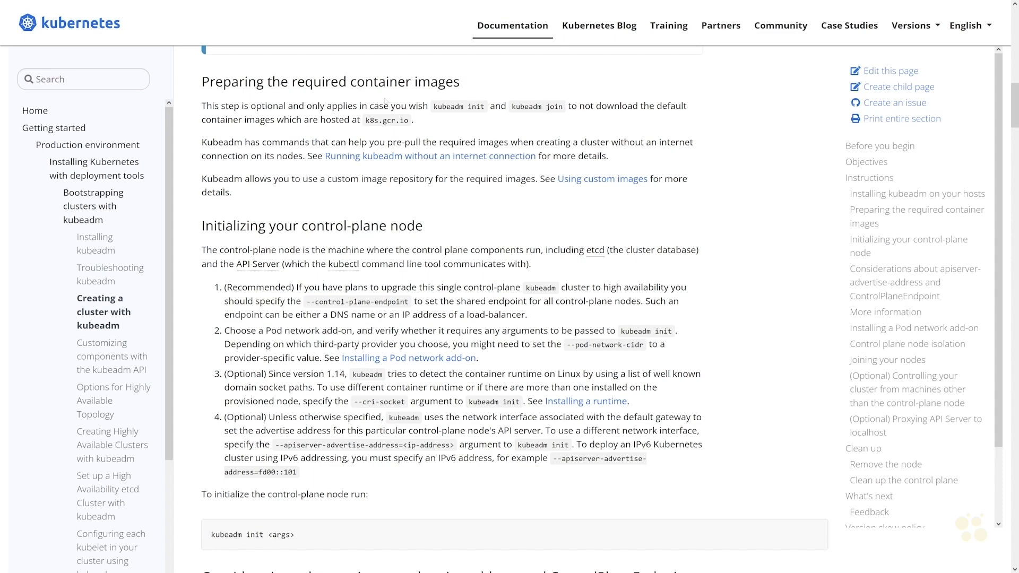
left_click_drag(245, 226, 414, 287)
left_click(417, 278)
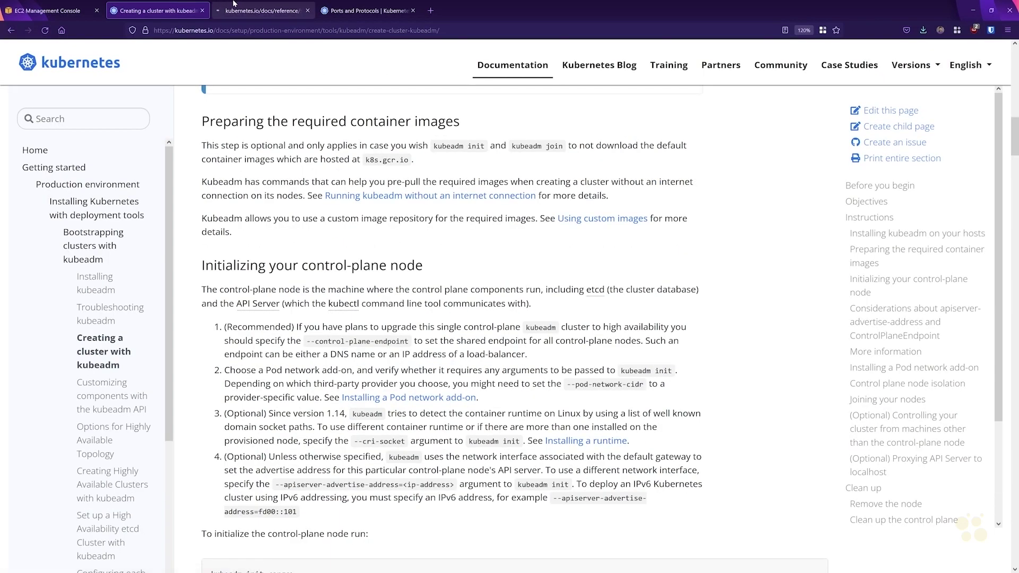
Go to the kubeadm init reference page and examine the commands for listing and pulling the control-plane images.
left_click(233, 5)
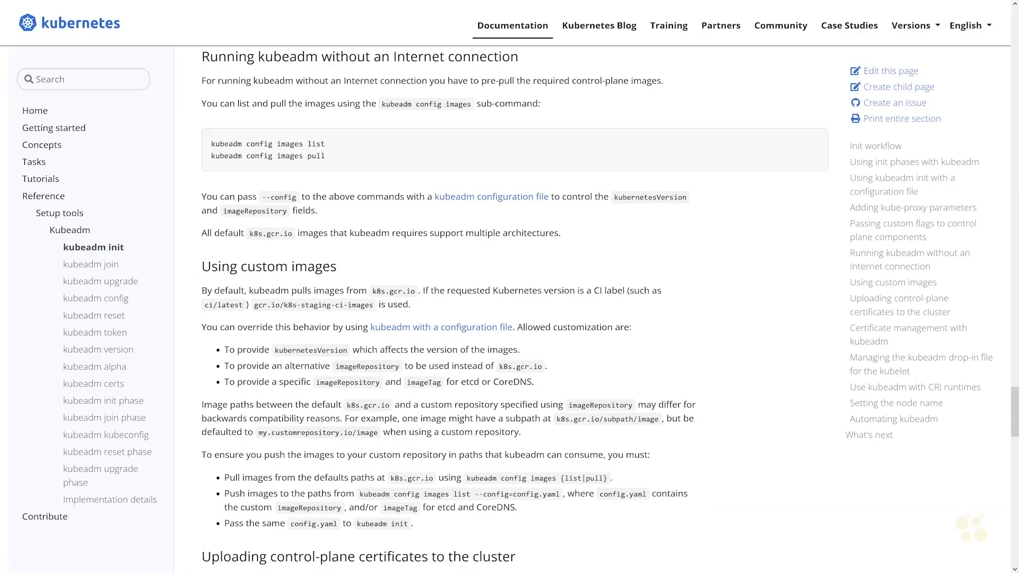
left_click_drag(336, 146, 205, 143)
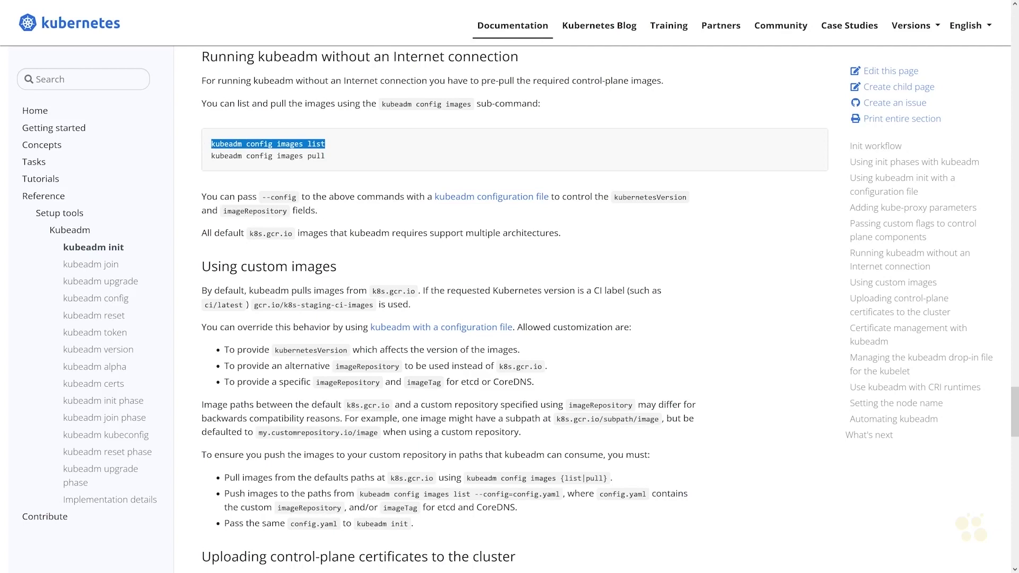
left_click_drag(332, 159, 208, 157)
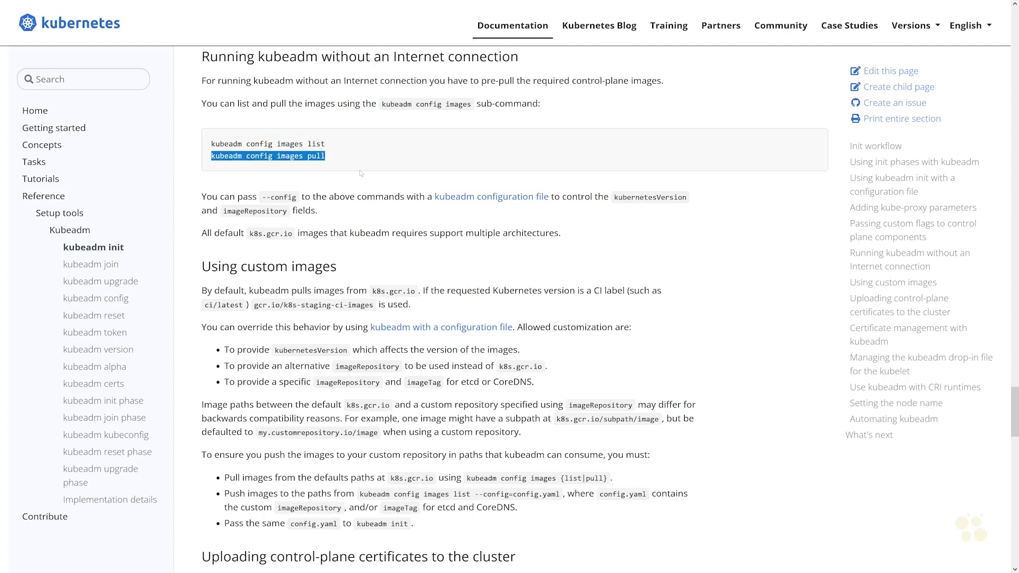
left_click_drag(350, 157, 207, 151)
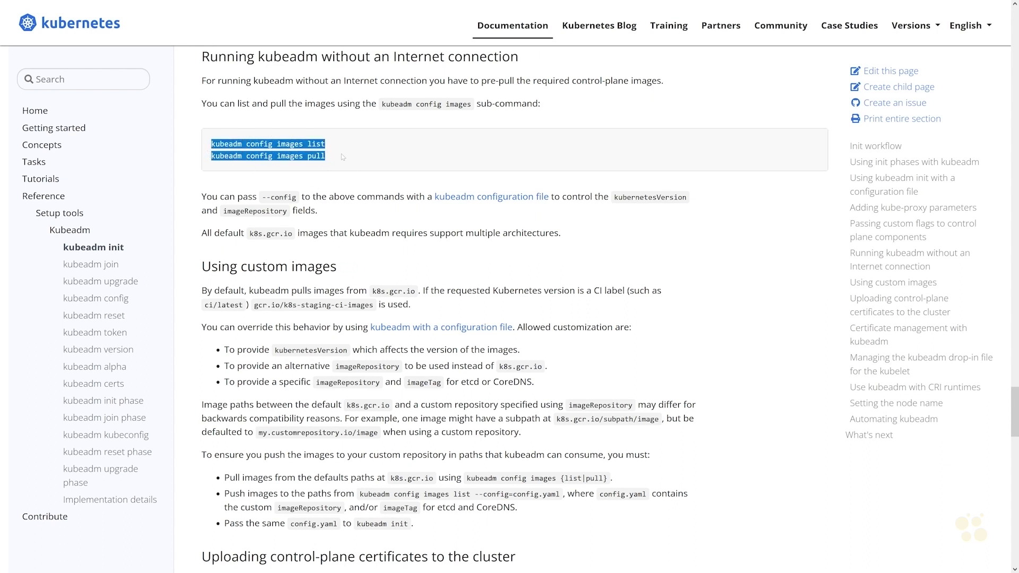
left_click(373, 157)
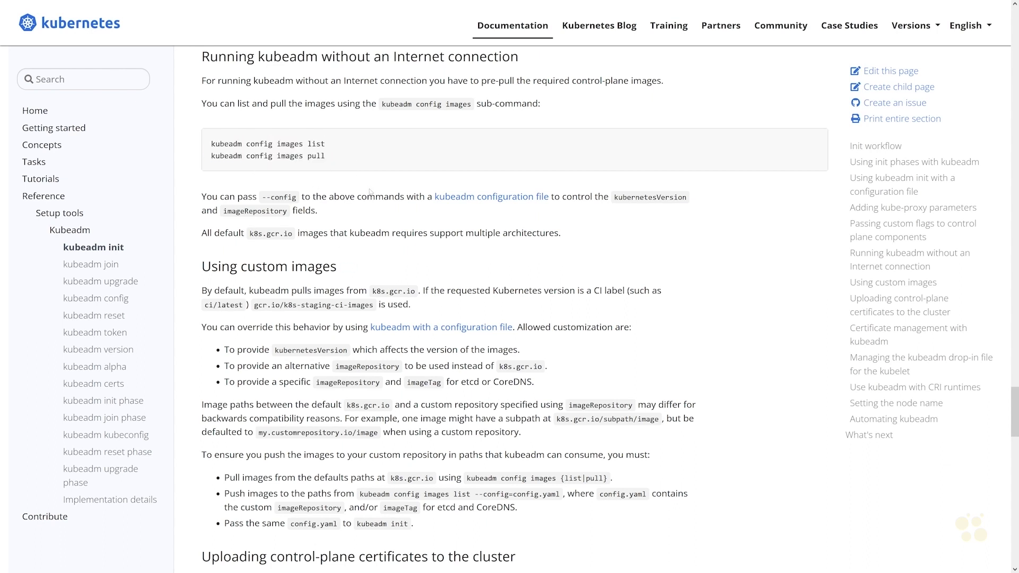
Switch from the browser to the terminal session on k8smaster01.
key("super")
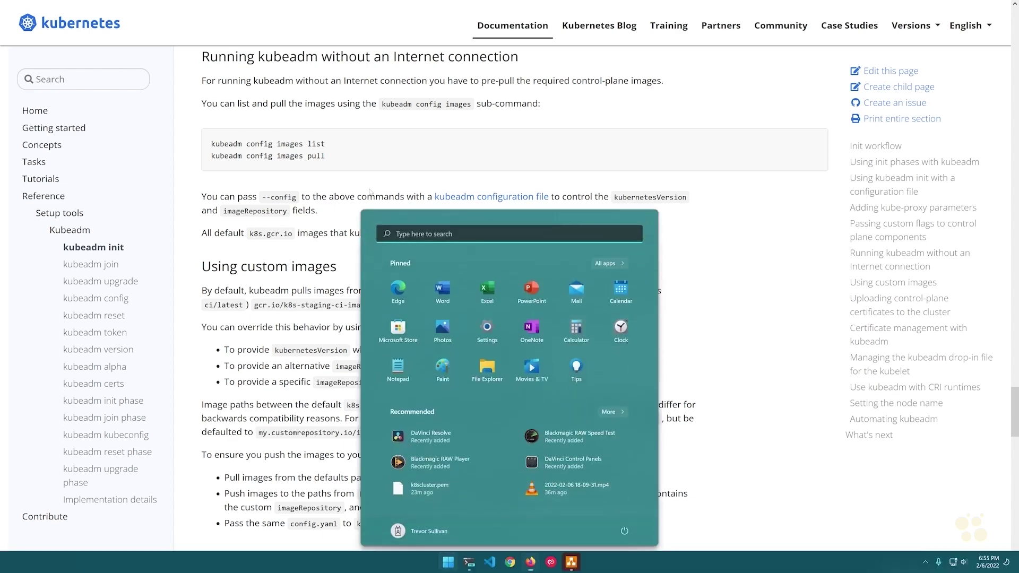
key("super")
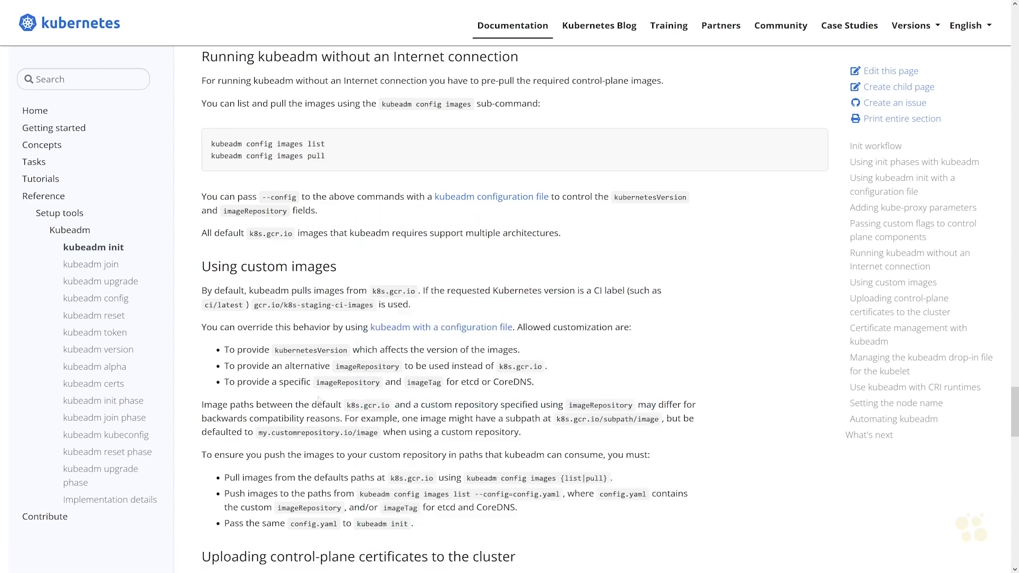
key("super+Tab")
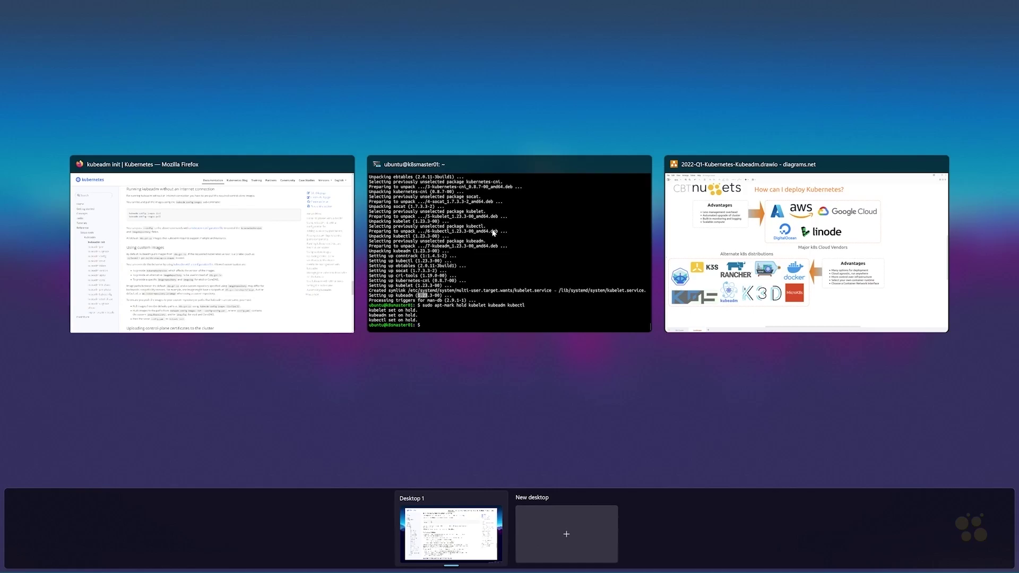
left_click(418, 232)
left_click(349, 261)
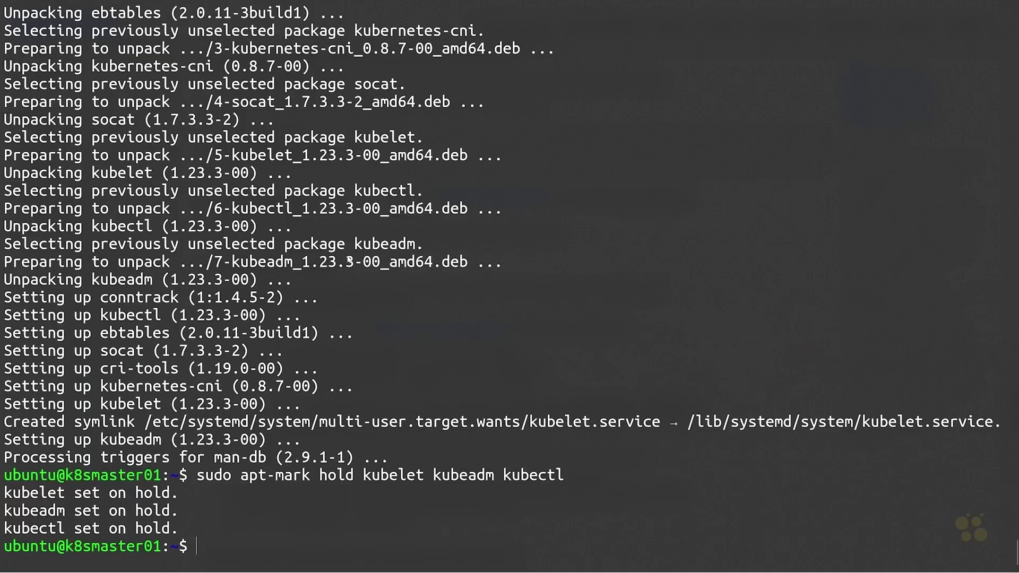
left_click_drag(345, 234, 346, 244)
right_click(346, 245)
right_click(309, 302)
key("Return")
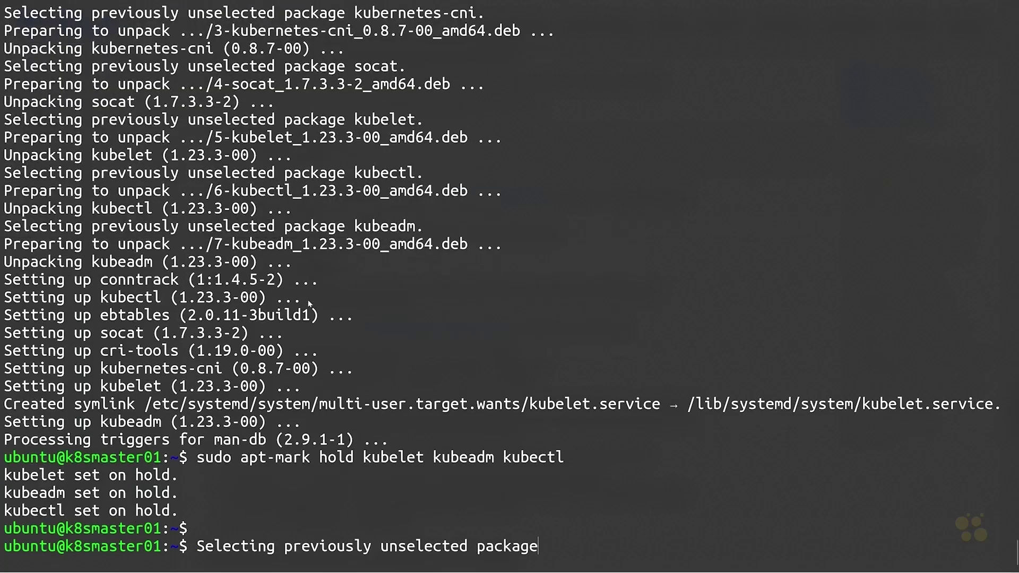
key("ctrl+c")
key("ctrl+c")
key("ctrl+c")
key("ctrl+c")
Run kubeadm without arguments and find the config command among the available commands.
type("kubeadm")
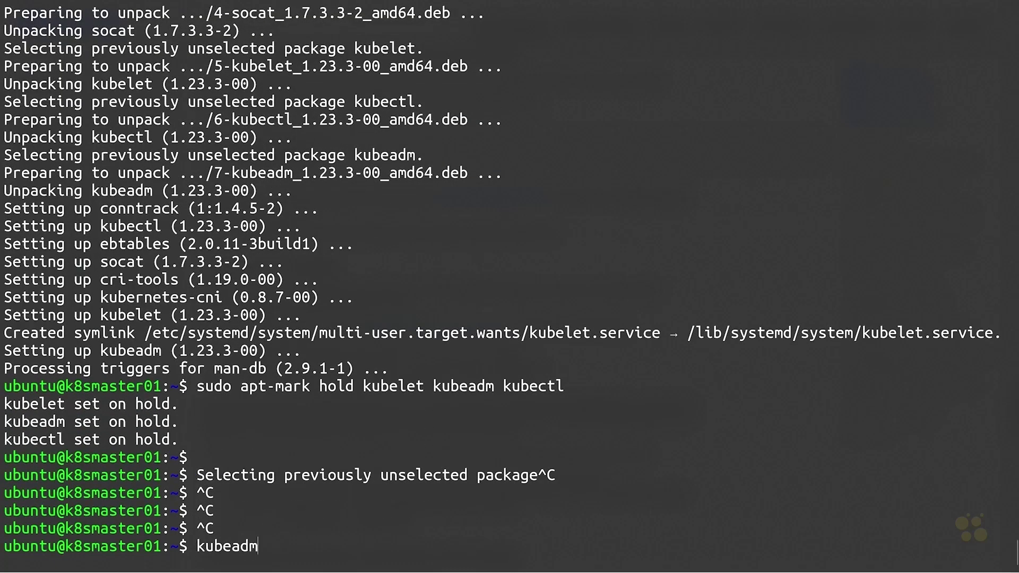
key("Return")
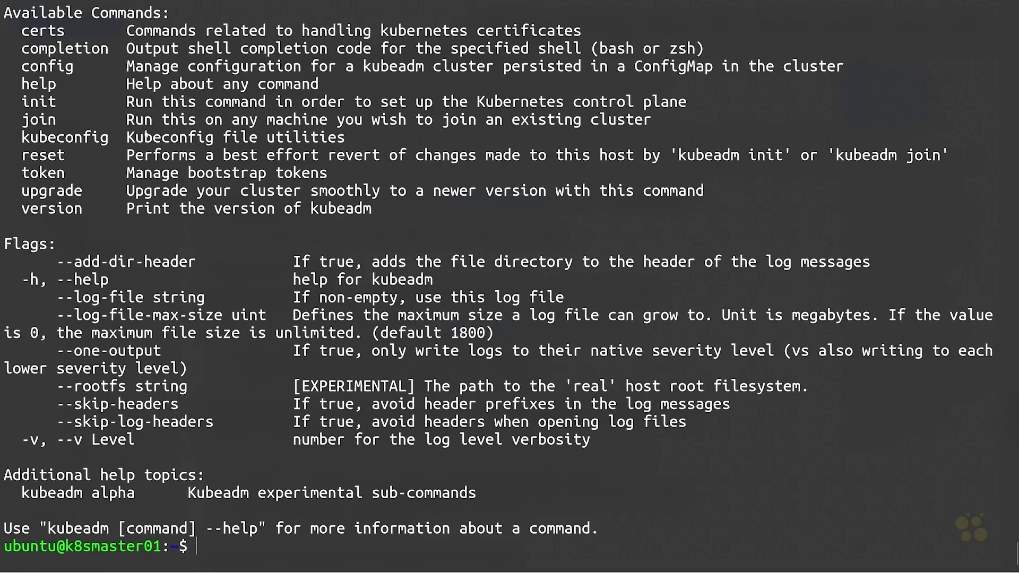
left_click_drag(25, 68, 69, 72)
left_click(72, 72)
Try kubeadm config on its own, then show its help with kubeadm config --help and find the images subcommand.
type("kubeadm config")
key("Return")
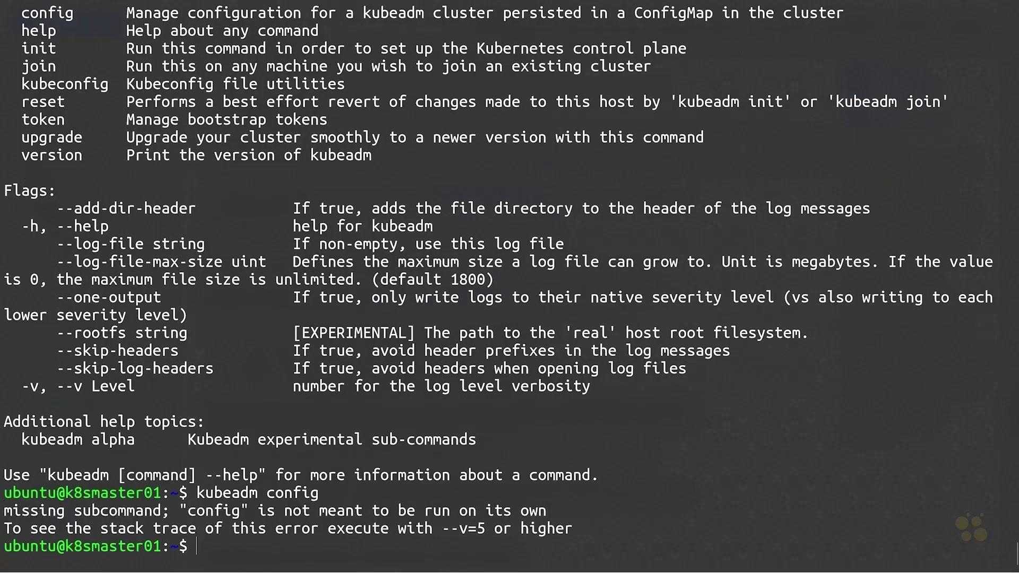
key("Up")
type("--help")
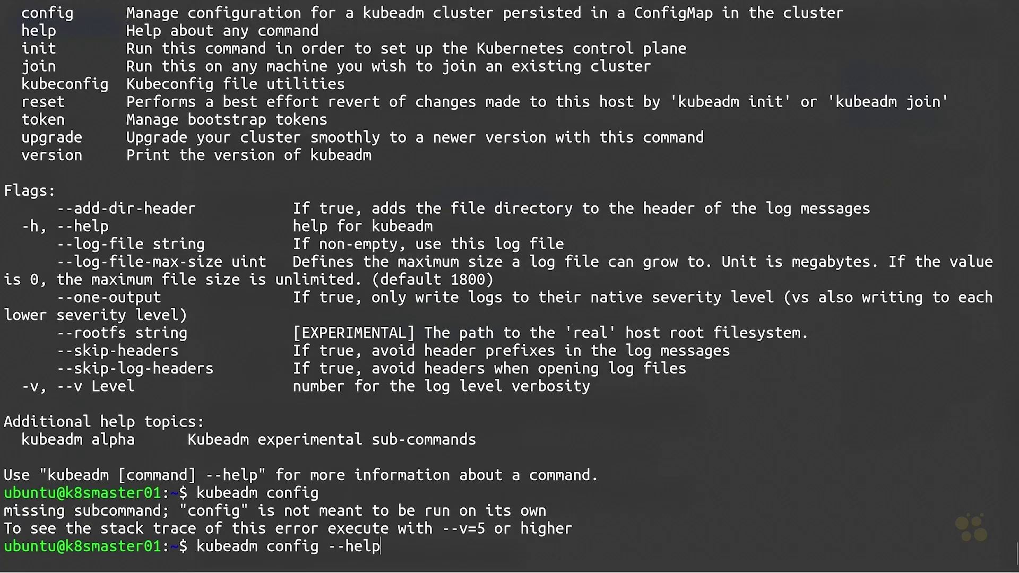
key("Return")
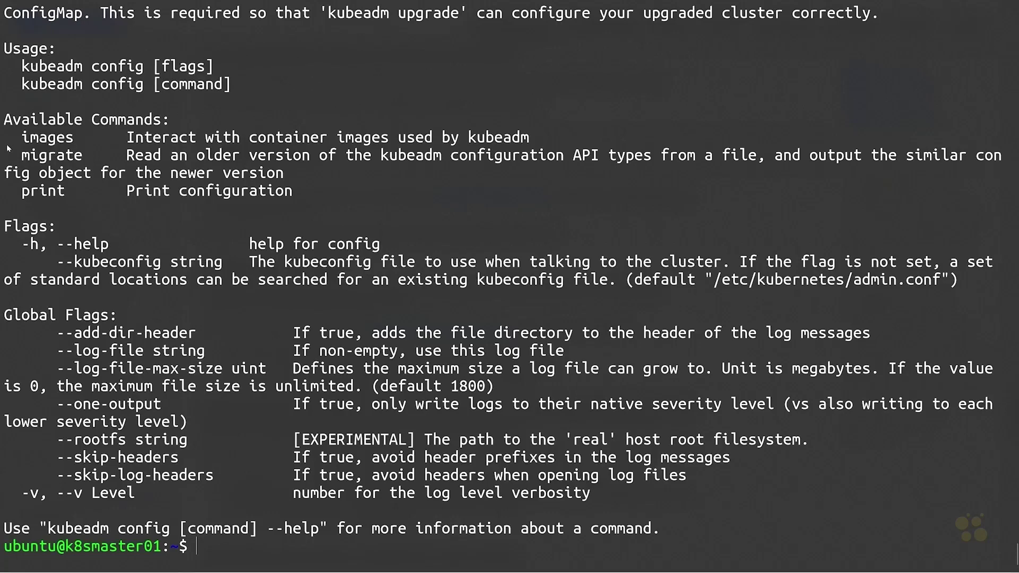
left_click_drag(21, 138, 78, 142)
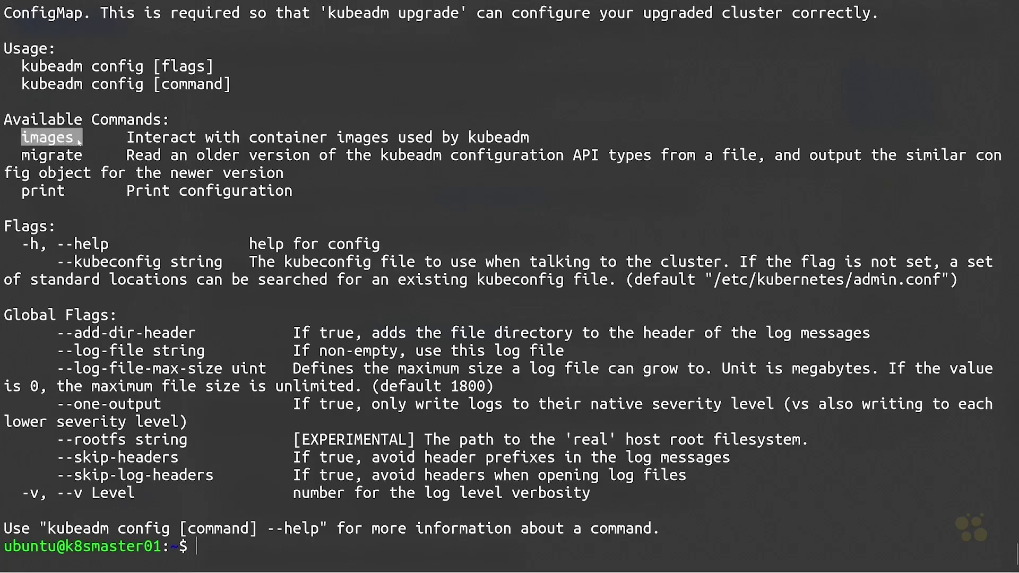
left_click(524, 121)
Show the help for the images subcommand with kubeadm config images --help.
key("Up")
key("BackSpace")
key("BackSpace")
key("BackSpace")
key("BackSpace")
key("BackSpace")
key("BackSpace")
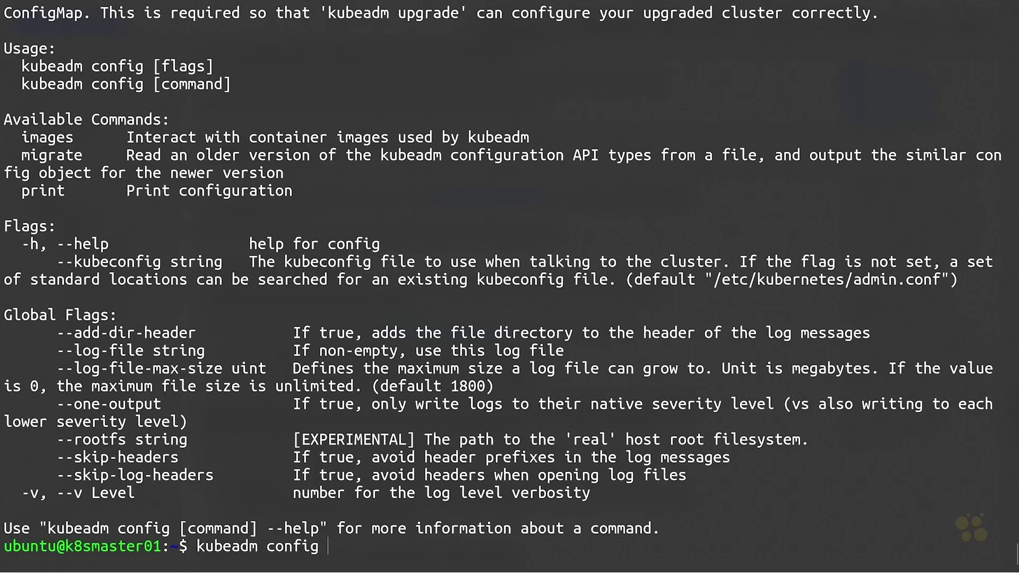
type("images --help")
key("Return")
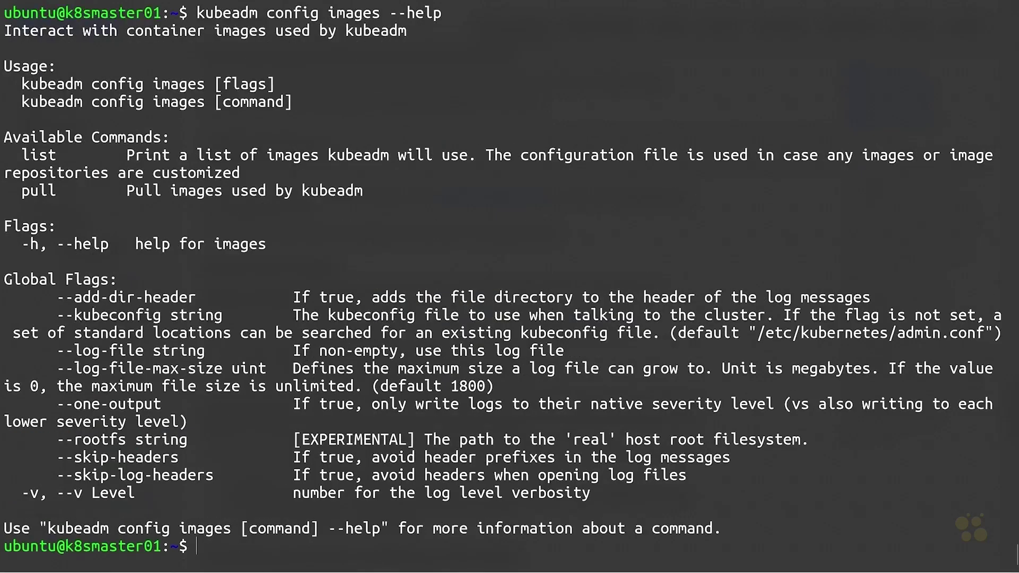
List the container images kubeadm will use by running kubeadm config images list.
left_click_drag(21, 155, 42, 155)
key("Up")
key("BackSpace")
key("BackSpace")
key("BackSpace")
key("BackSpace")
key("BackSpace")
key("BackSpace")
type("list")
key("Return")
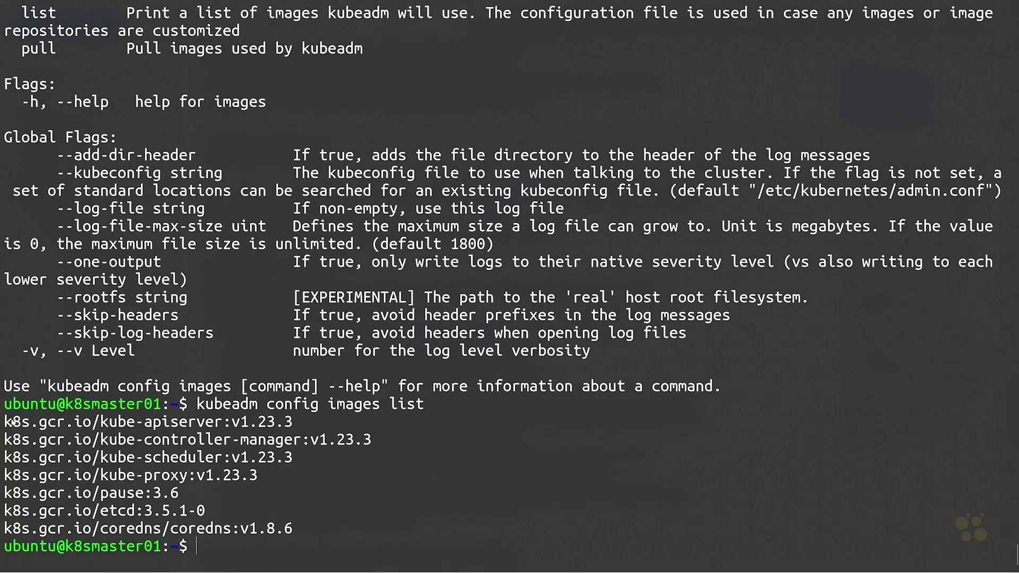
Examine the listed control-plane images, including etcd, kube-apiserver, kube-controller-manager, kube-scheduler and coredns.
left_click_drag(11, 421, 299, 538)
left_click(311, 537)
left_click_drag(100, 510, 135, 512)
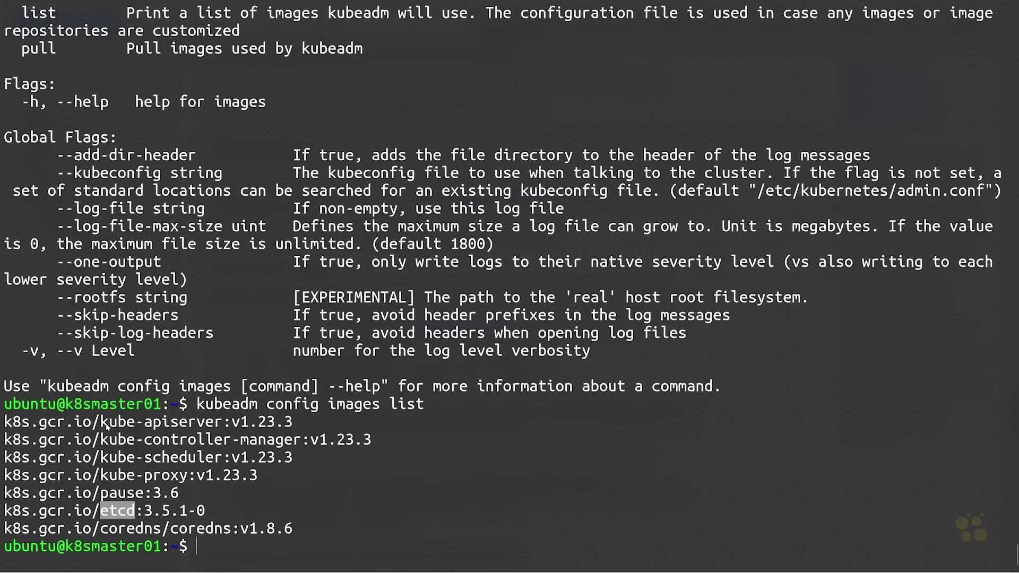
left_click_drag(101, 424, 220, 432)
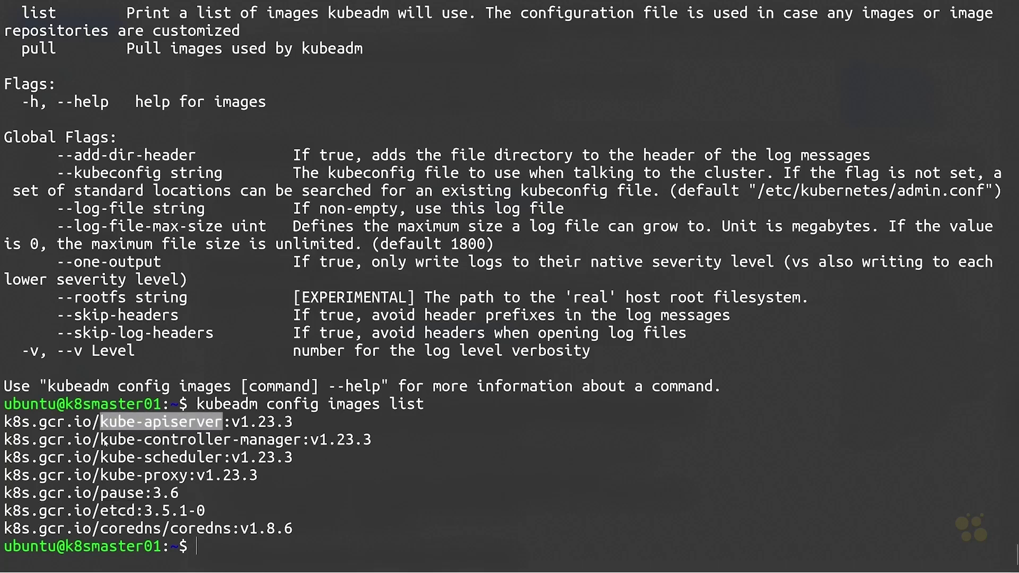
left_click_drag(101, 441, 300, 441)
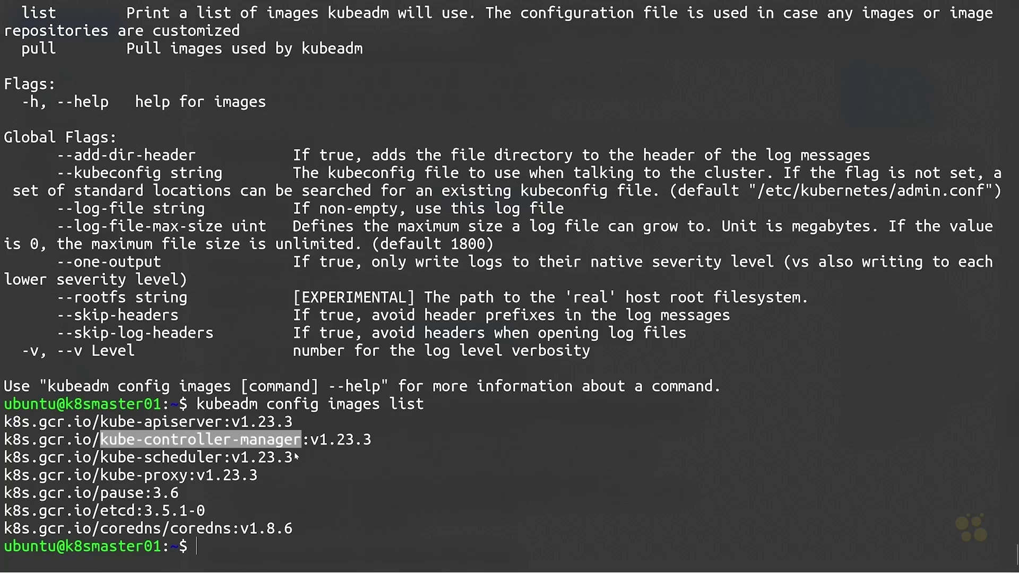
left_click_drag(101, 457, 225, 460)
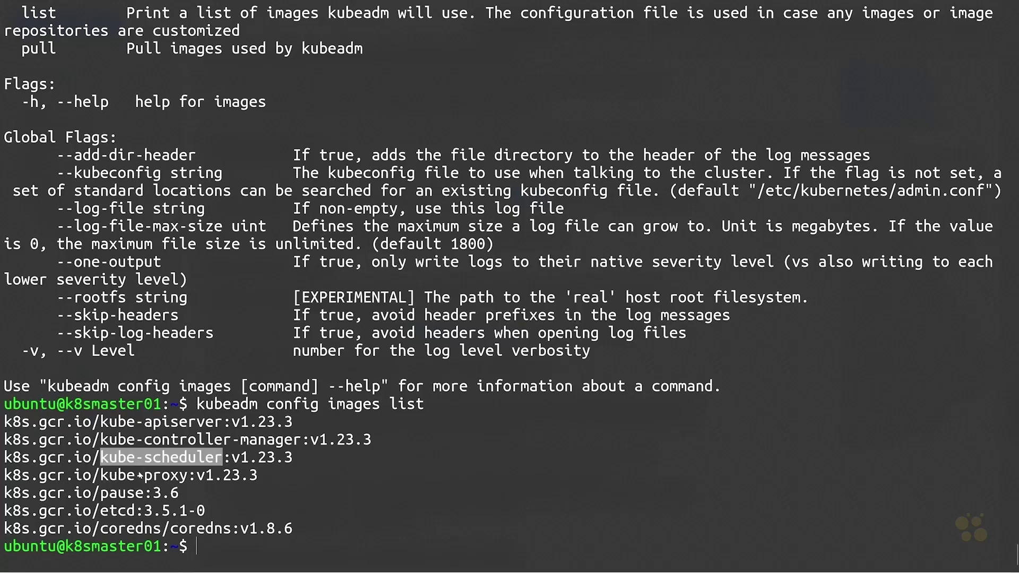
left_click_drag(143, 531, 99, 530)
left_click(109, 530)
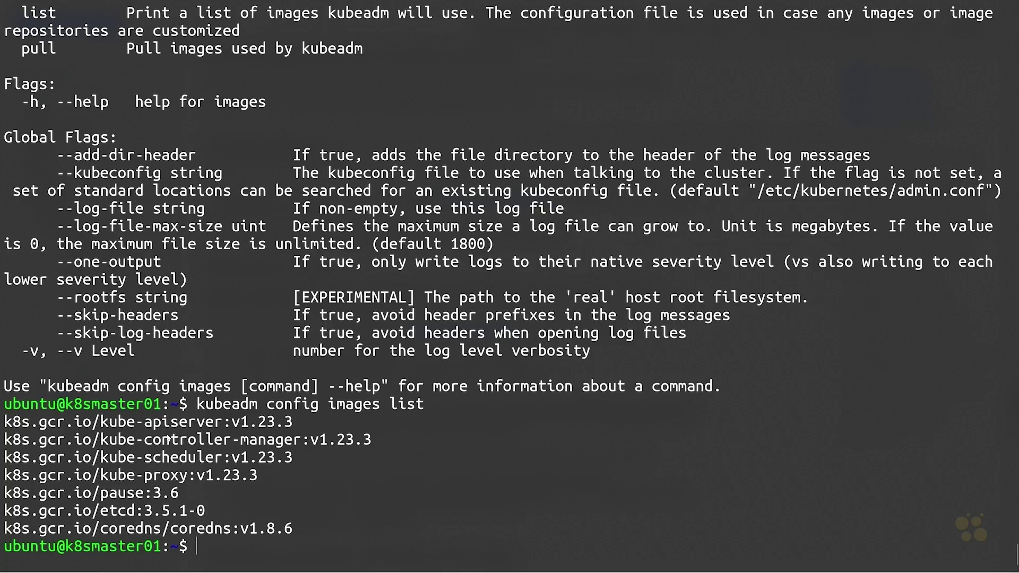
Download the required control-plane container images by running kubeadm config images pull.
key("Up")
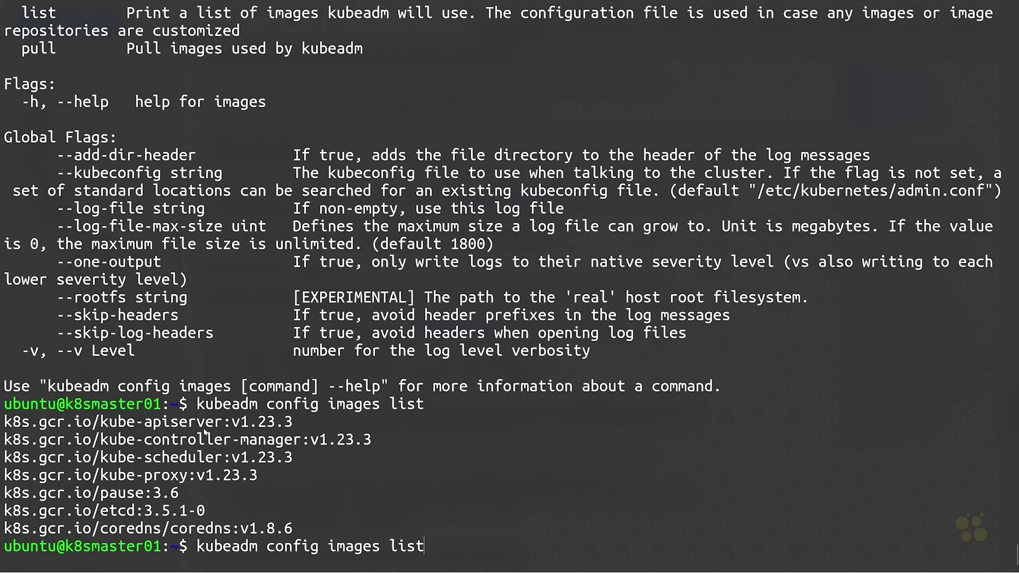
key("BackSpace")
key("BackSpace")
key("BackSpace")
key("BackSpace")
type("l")
key("Return")
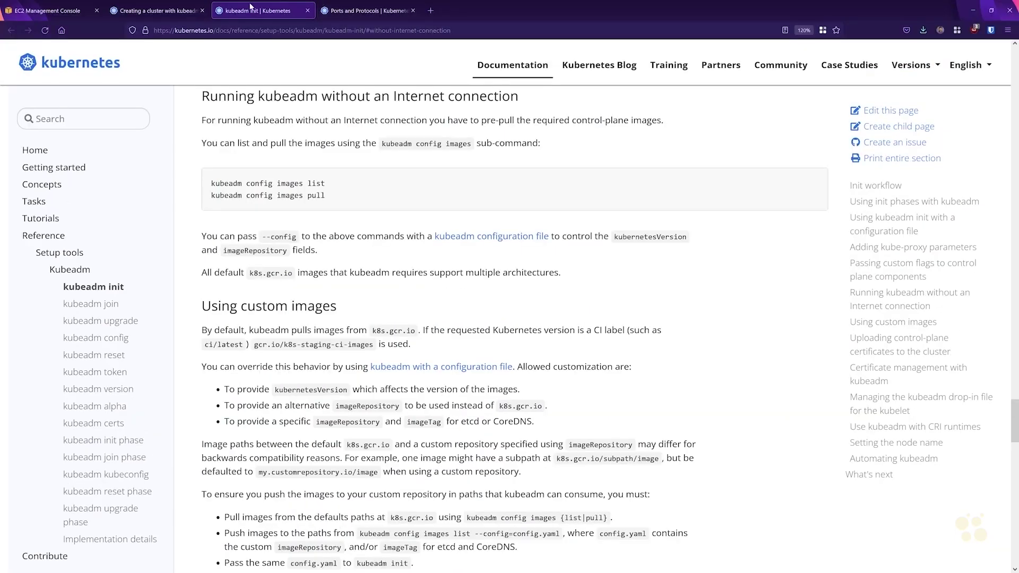
Close the kubeadm init page and read about --control-plane-endpoint and --pod-network-cidr under Initializing your control-plane node in the cluster creation guide.
key("ctrl+w")
key("F11")
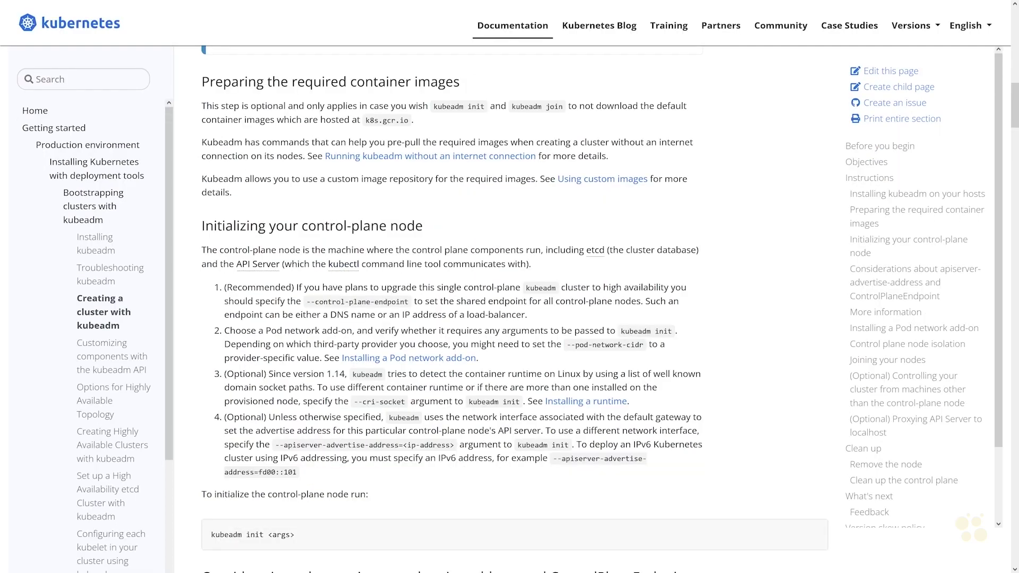
left_click_drag(213, 225, 460, 229)
left_click(381, 216)
left_click_drag(306, 302, 404, 301)
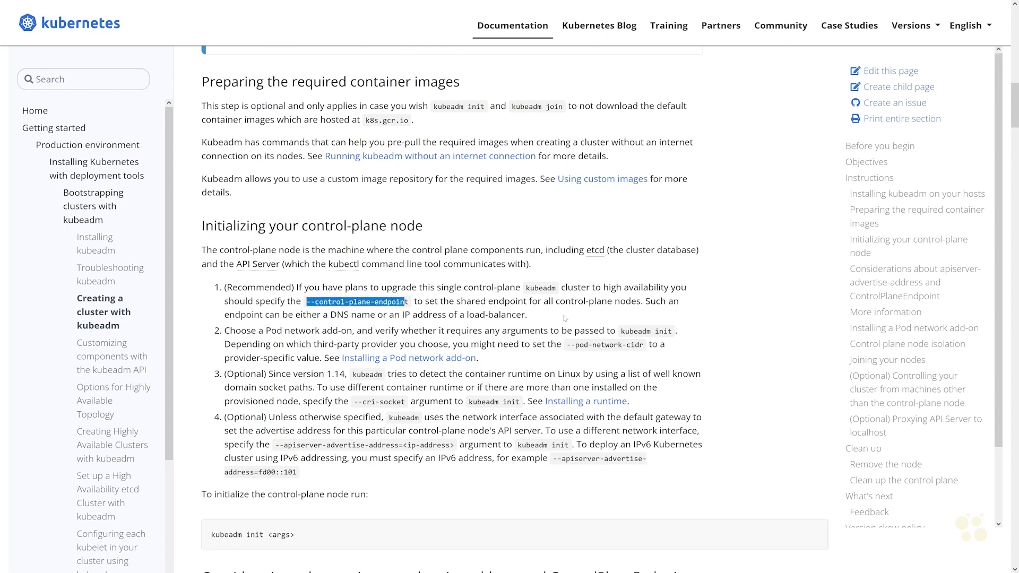
left_click_drag(456, 302, 620, 302)
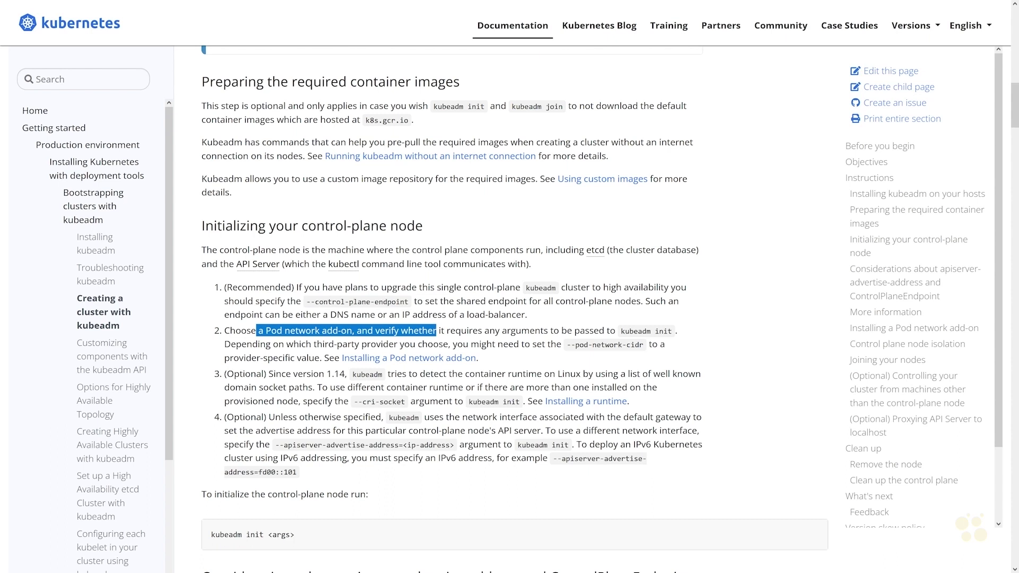
left_click_drag(567, 346, 645, 346)
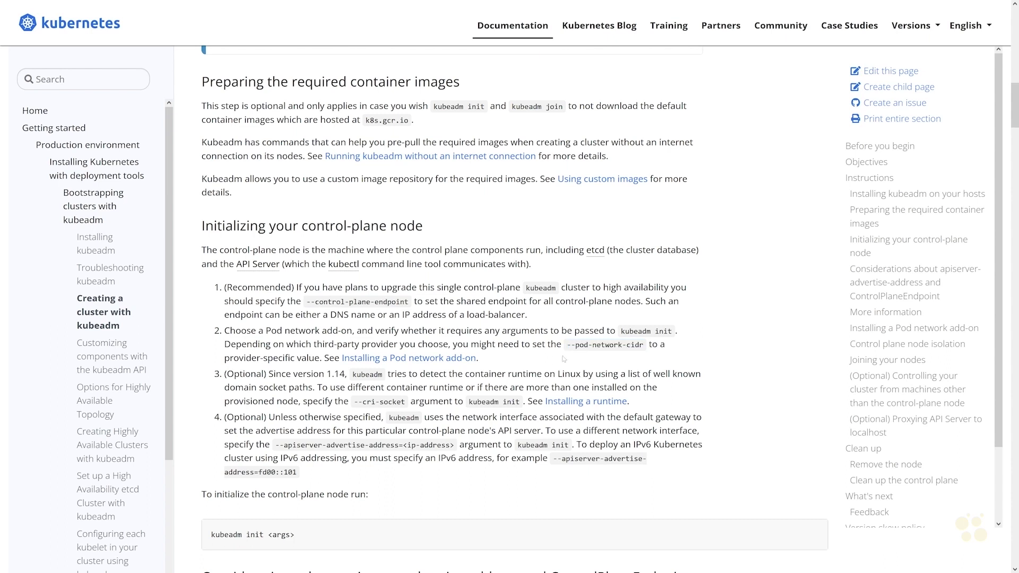
left_click_drag(567, 347, 647, 349)
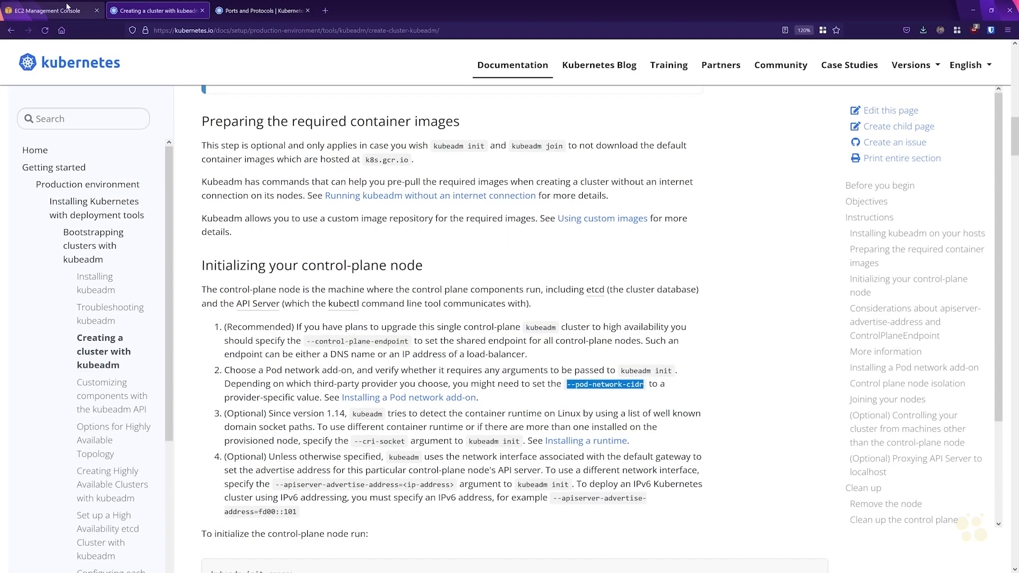
Switch to the AWS console, open the VPC list and check the k8s VPC's IPv4 CIDR.
left_click(68, 8)
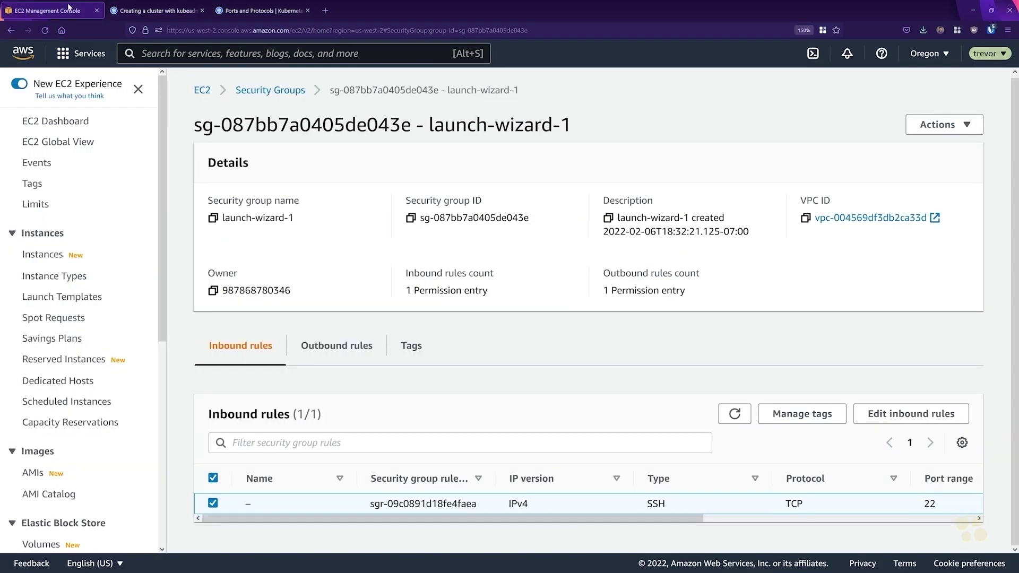
left_click(86, 54)
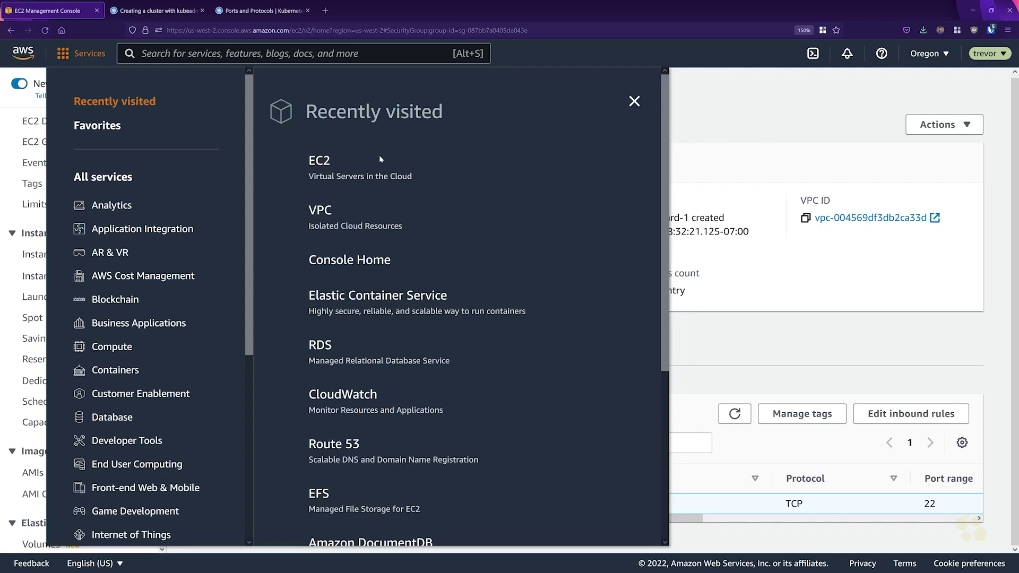
left_click(296, 168)
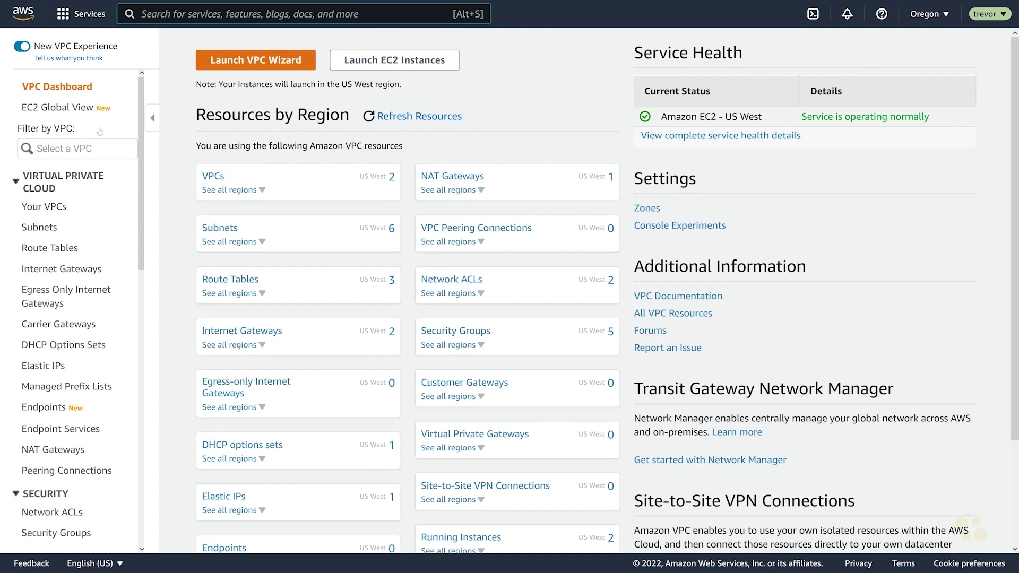
left_click(52, 208)
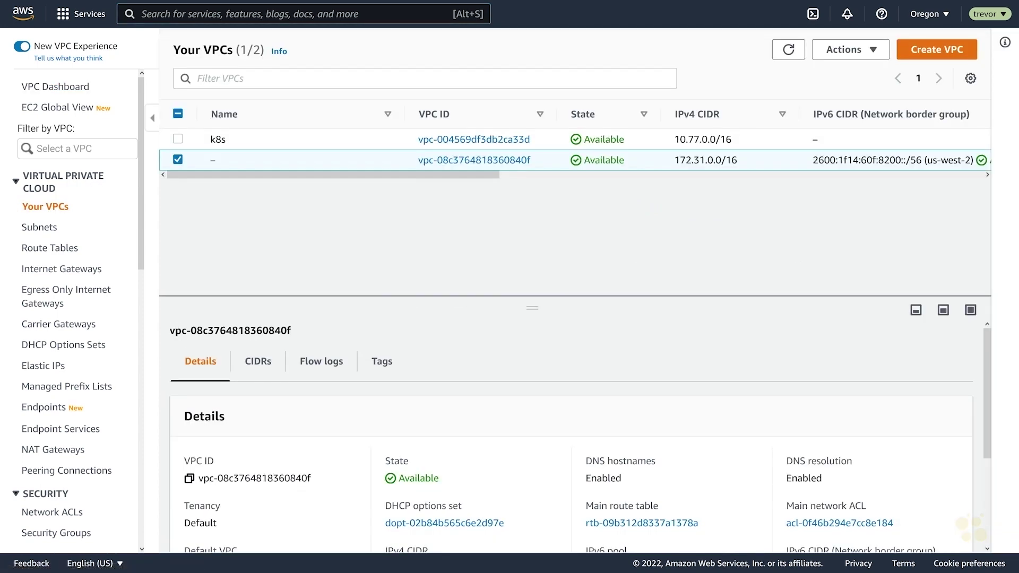
left_click_drag(732, 139, 671, 140)
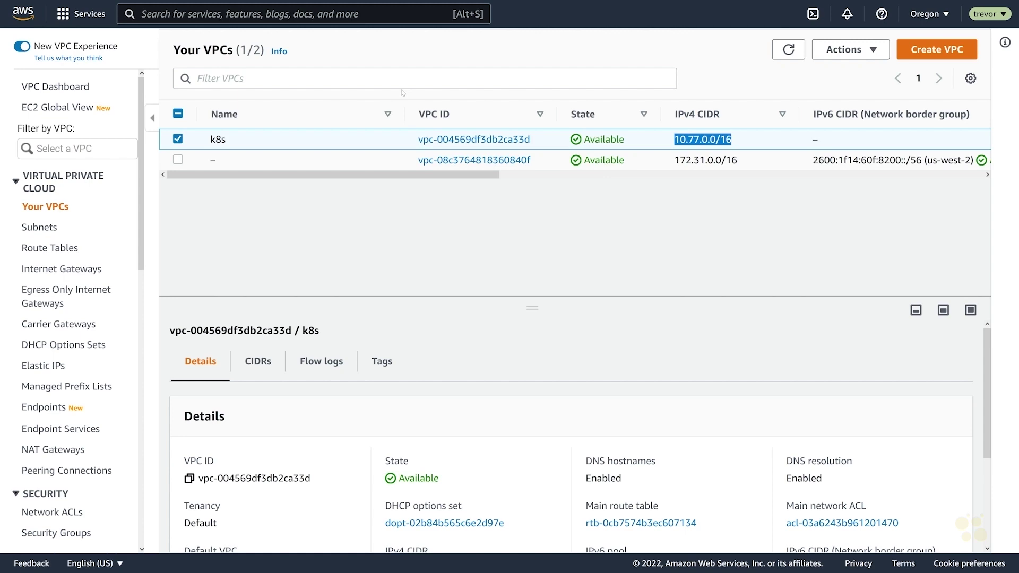
Return to the cluster creation guide and read the optional items on container runtime detection, --cri-socket and --apiserver-advertise-address.
mouse_move(249, 3)
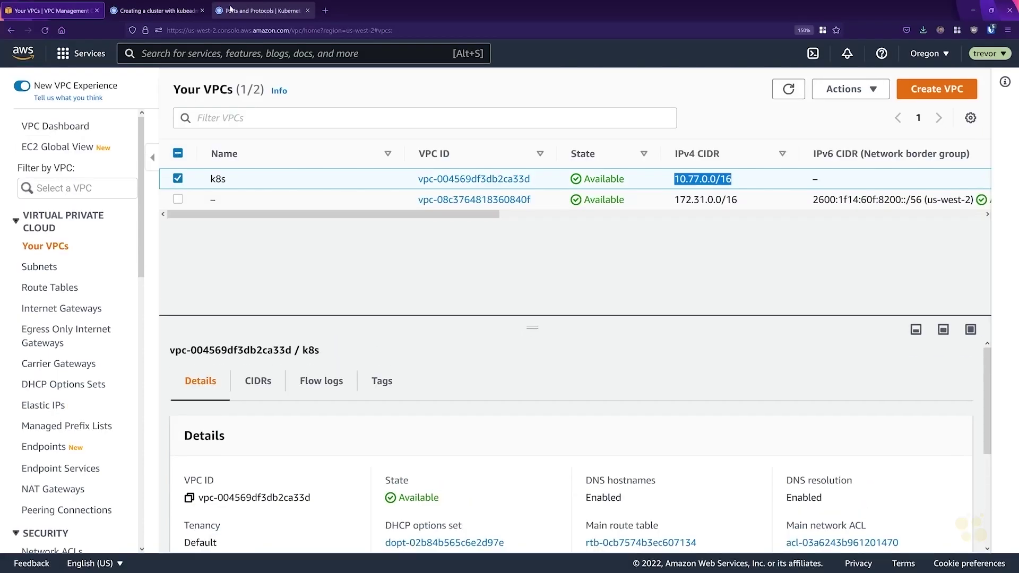
middle_click(230, 8)
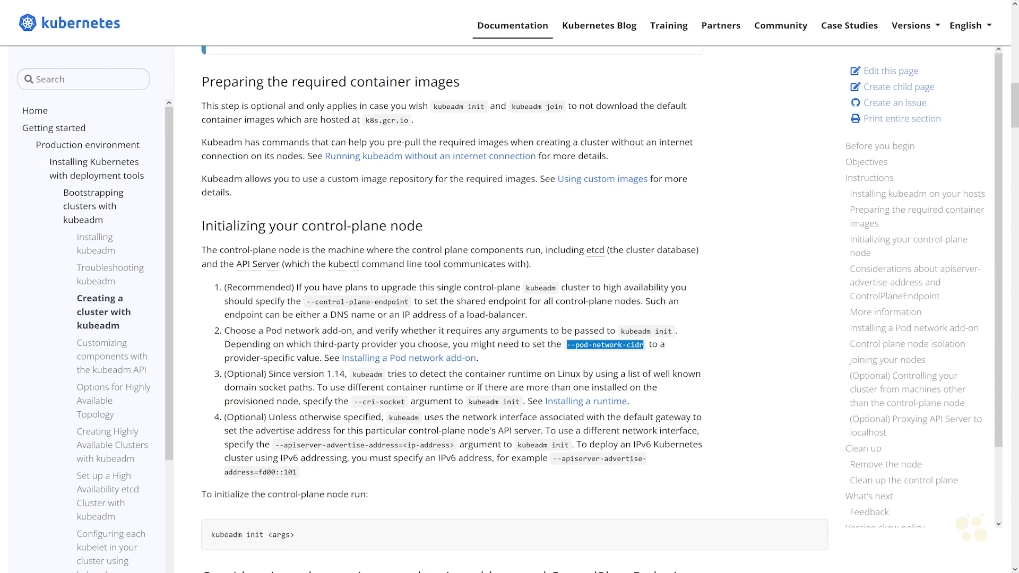
scroll(353, 310, "down", 1)
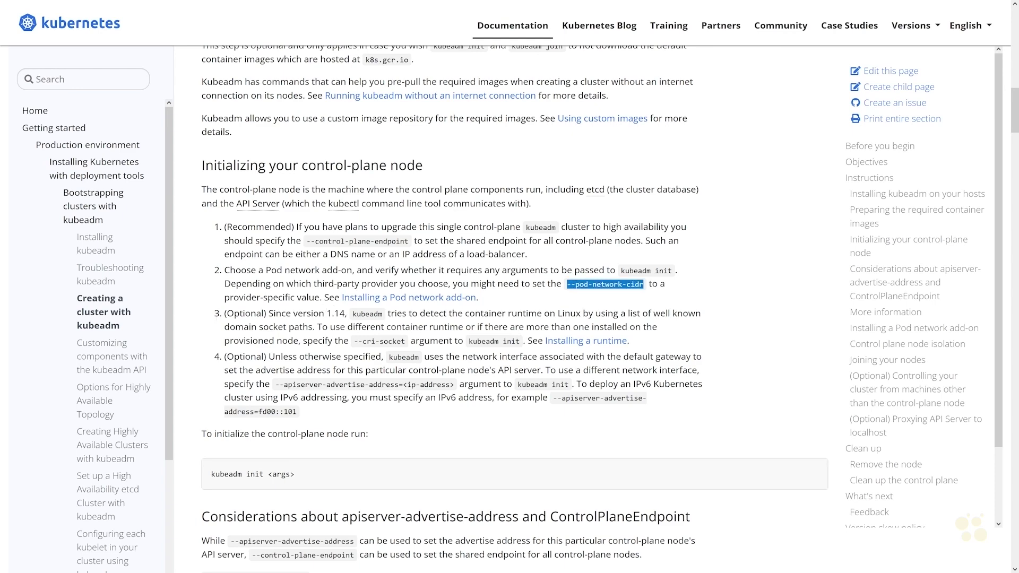
left_click_drag(631, 341, 224, 313)
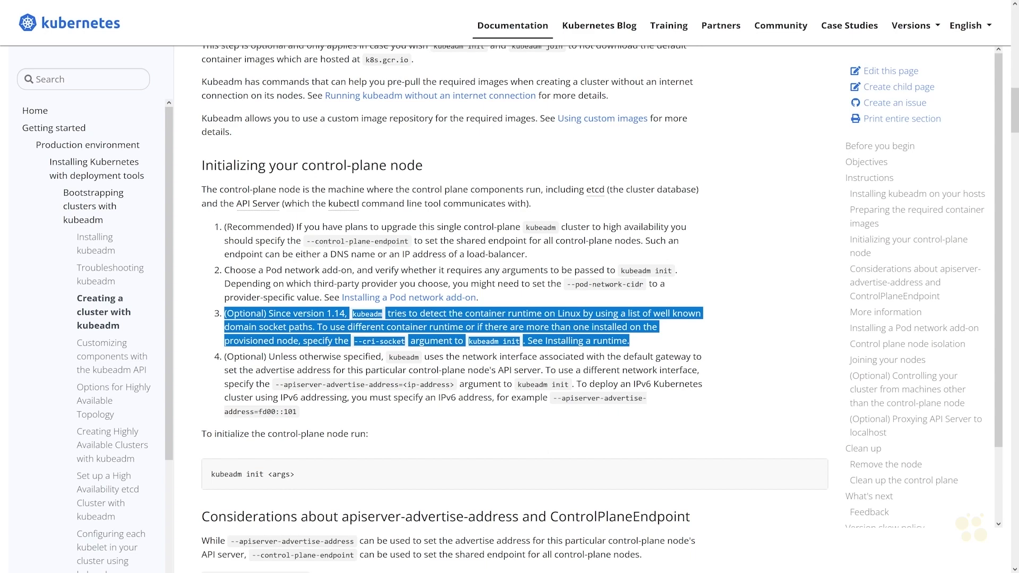
left_click(349, 324)
left_click_drag(325, 313, 582, 313)
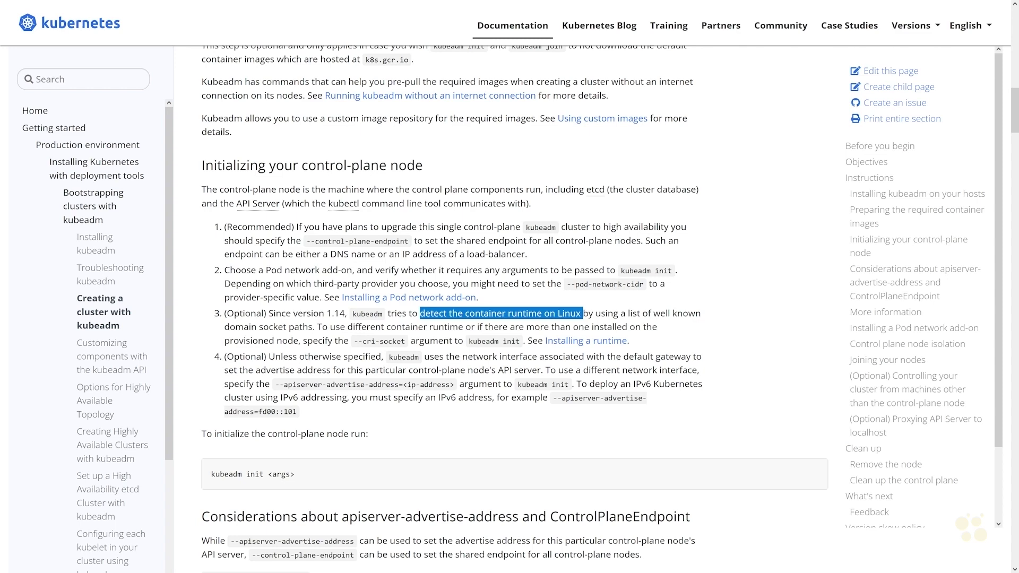
left_click_drag(224, 326, 294, 327)
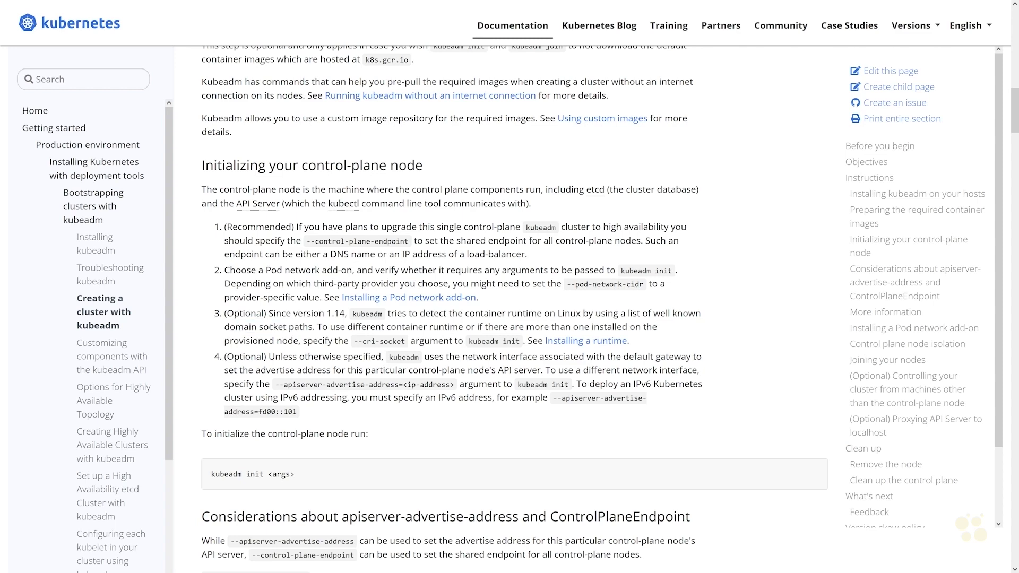
left_click_drag(353, 341, 406, 342)
left_click_drag(473, 341, 520, 341)
left_click_drag(298, 411, 225, 356)
Switch to the k8smaster01 terminal, show the usage of ip, and list the network interfaces with ip link.
key("super+Tab")
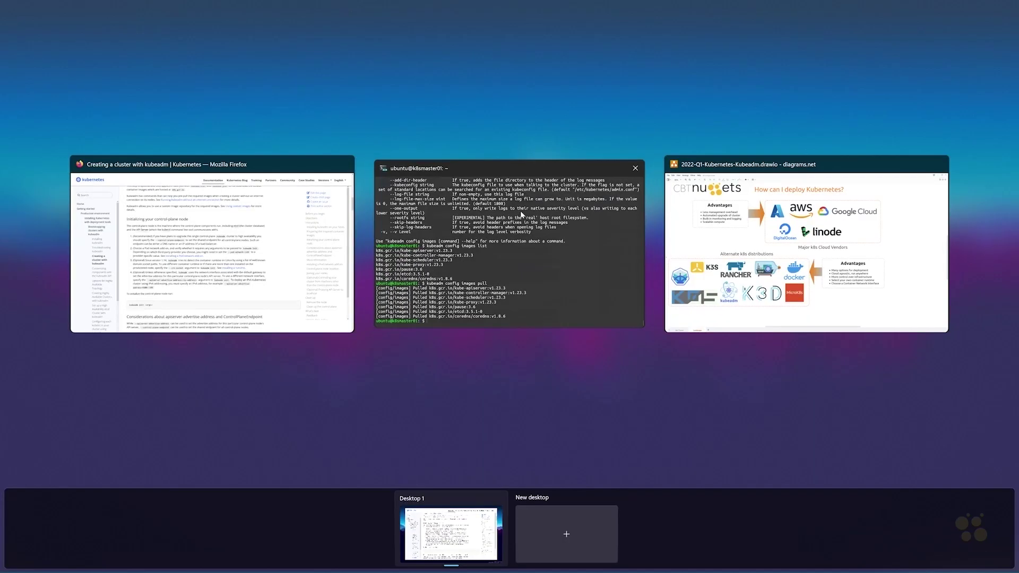
left_click(522, 214)
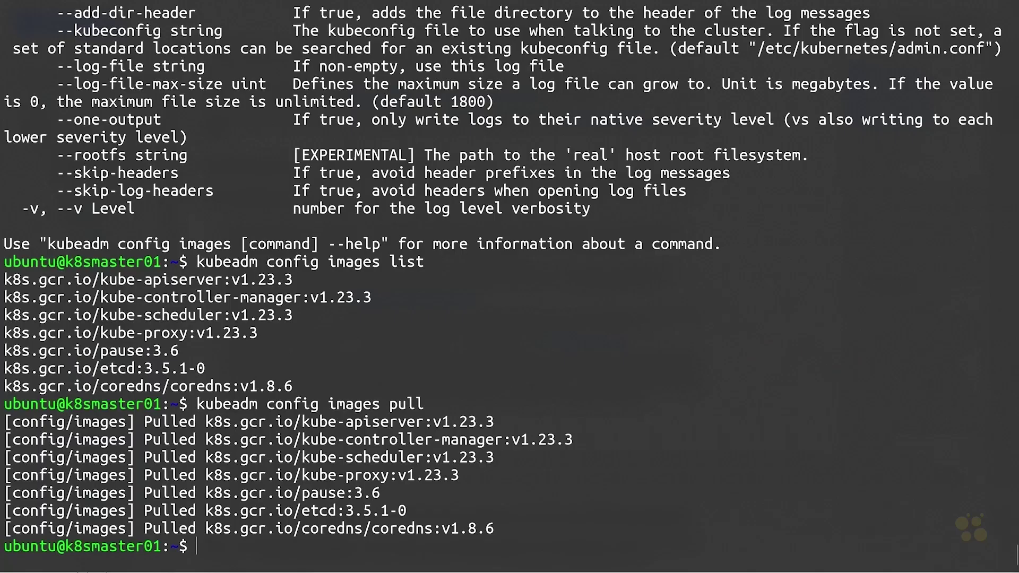
type("ip")
key("Return")
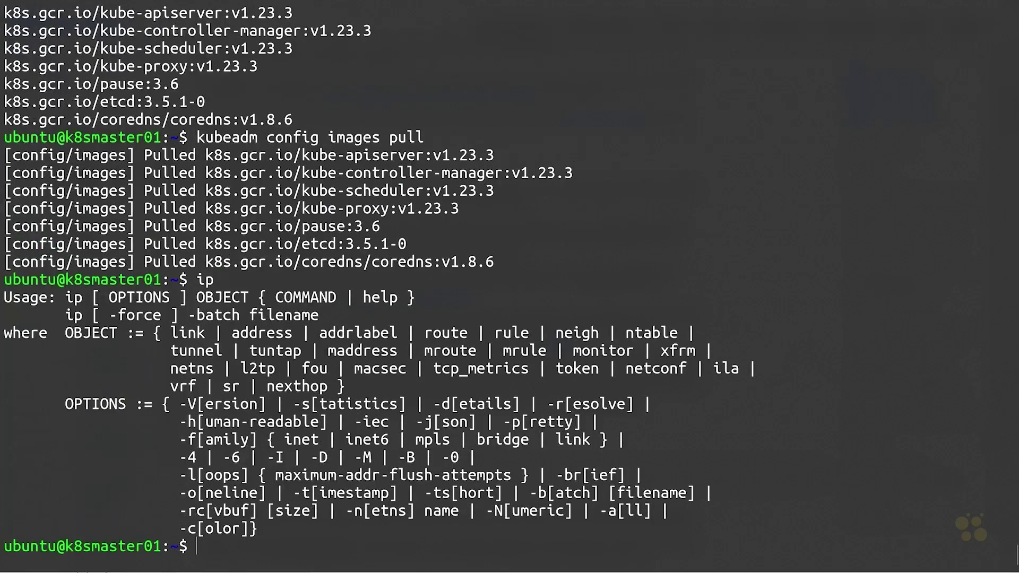
left_click_drag(171, 334, 208, 333)
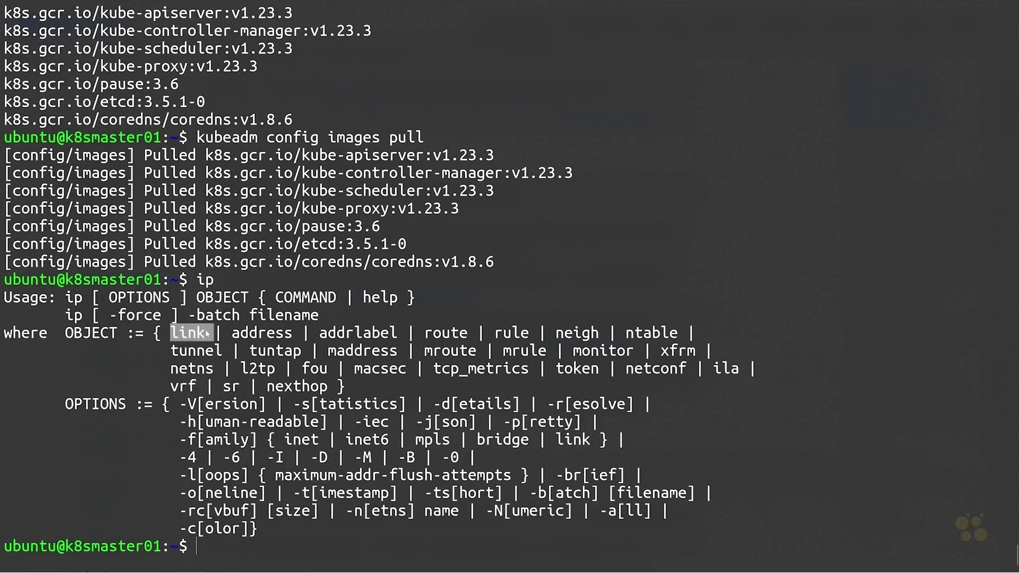
type("ip link")
key("Return")
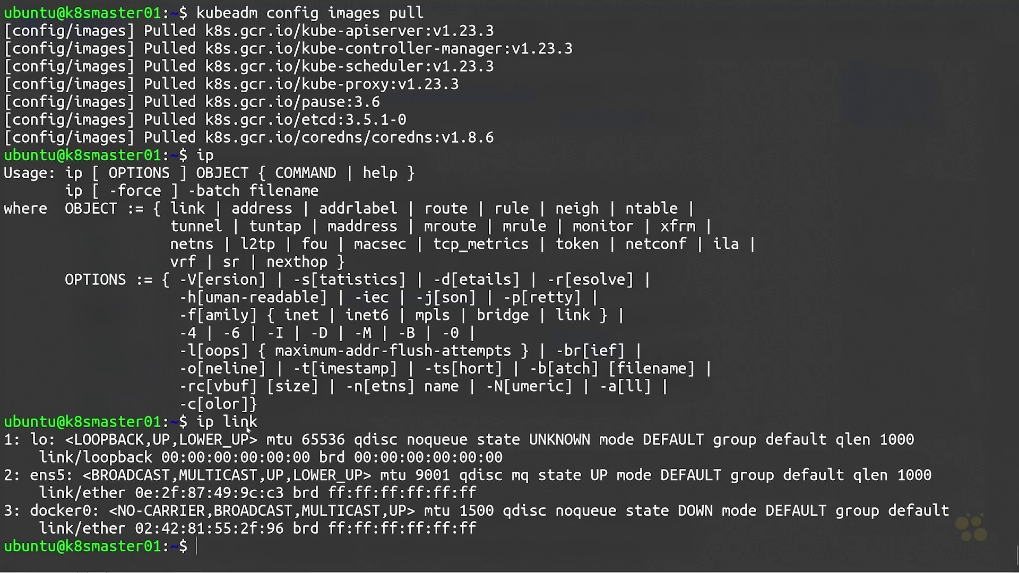
Examine the lo, docker0 and ens5 interface entries in the ip link output.
left_click_drag(13, 443, 508, 457)
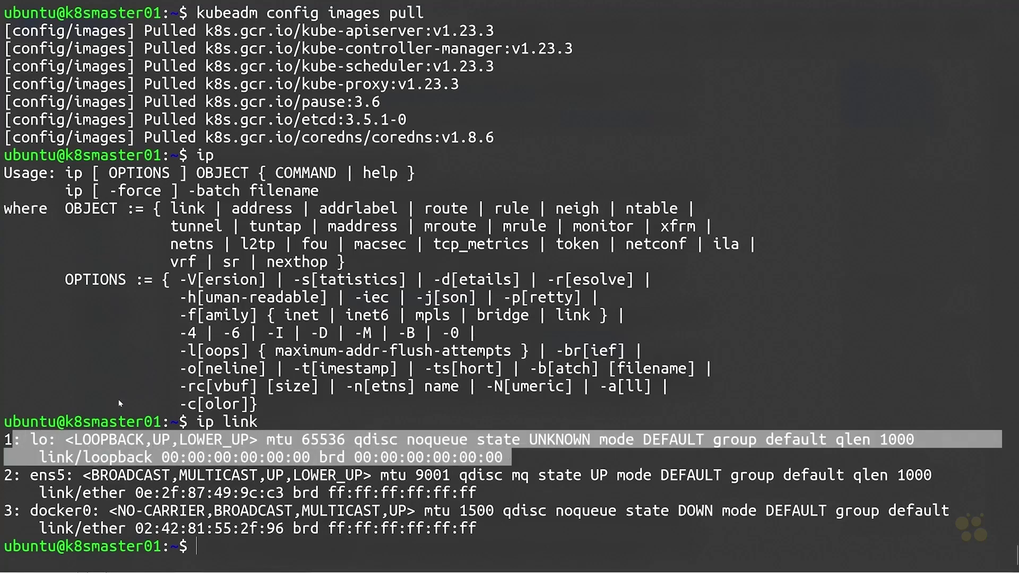
left_click_drag(6, 510, 483, 529)
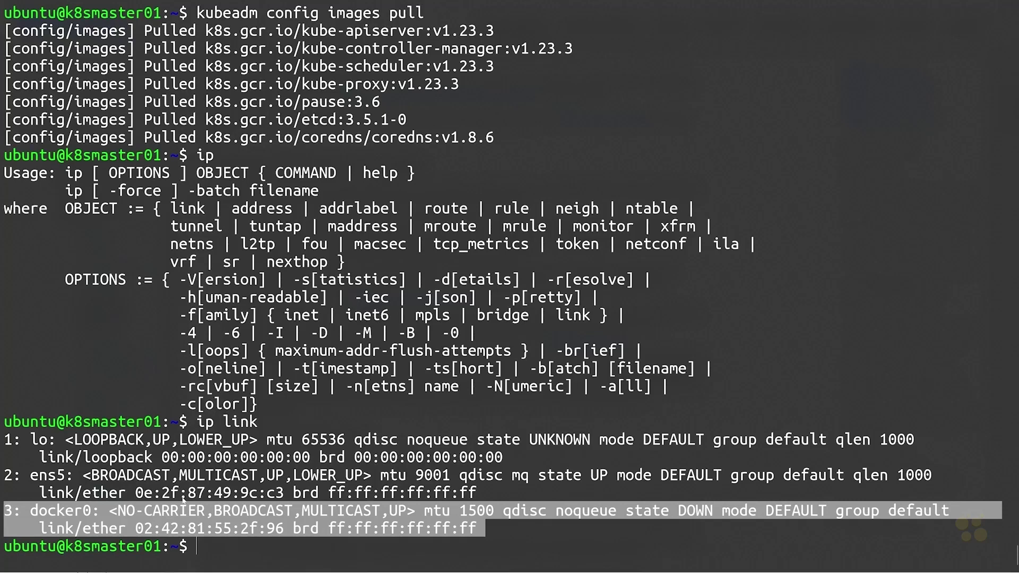
left_click_drag(6, 475, 475, 494)
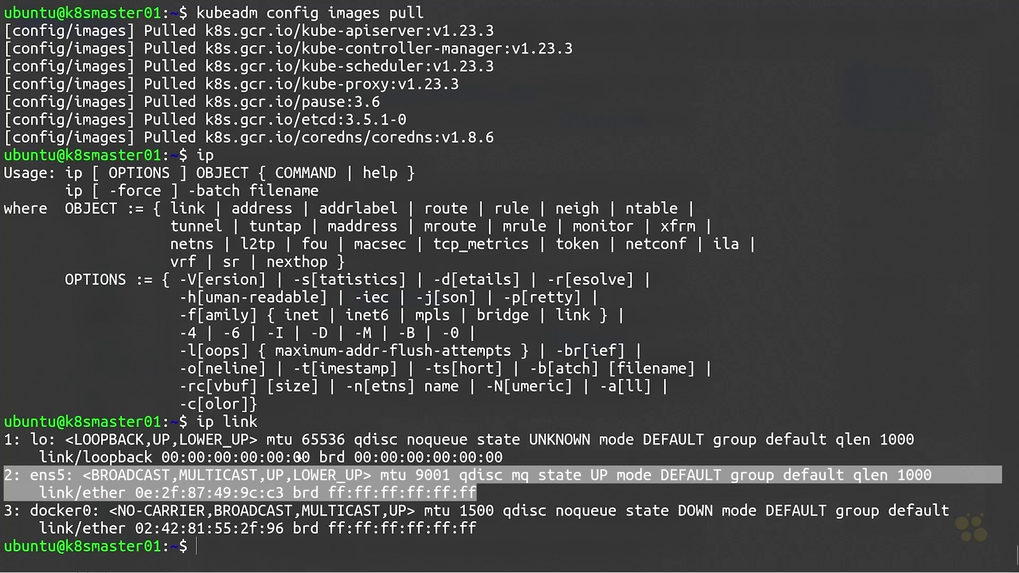
left_click(316, 367)
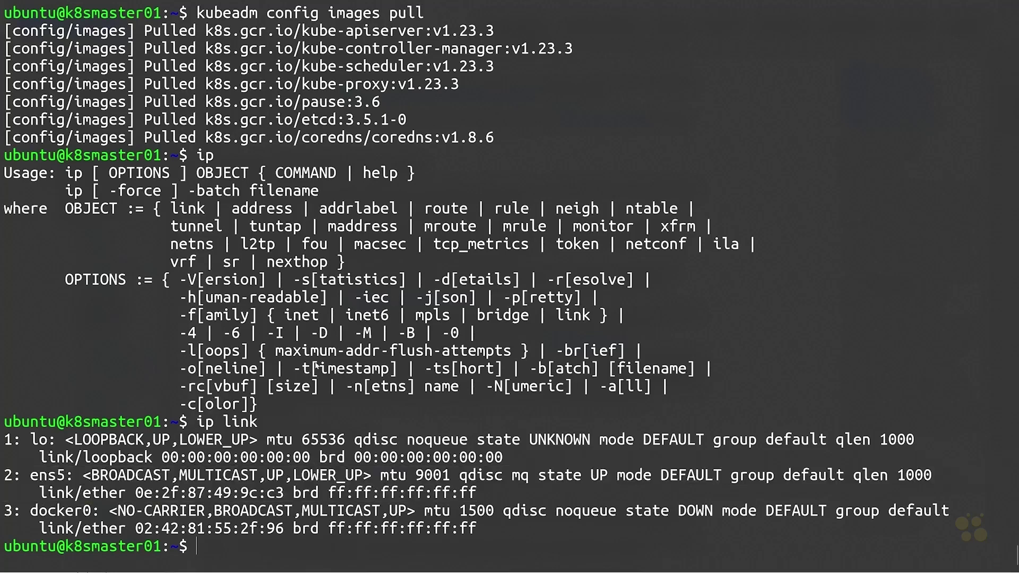
left_click_drag(316, 366, 319, 367)
left_click(199, 392)
Switch back to the cluster creation guide in Firefox and review the --pod-network-cidr option in the Pod network add-on item.
key("super+Tab")
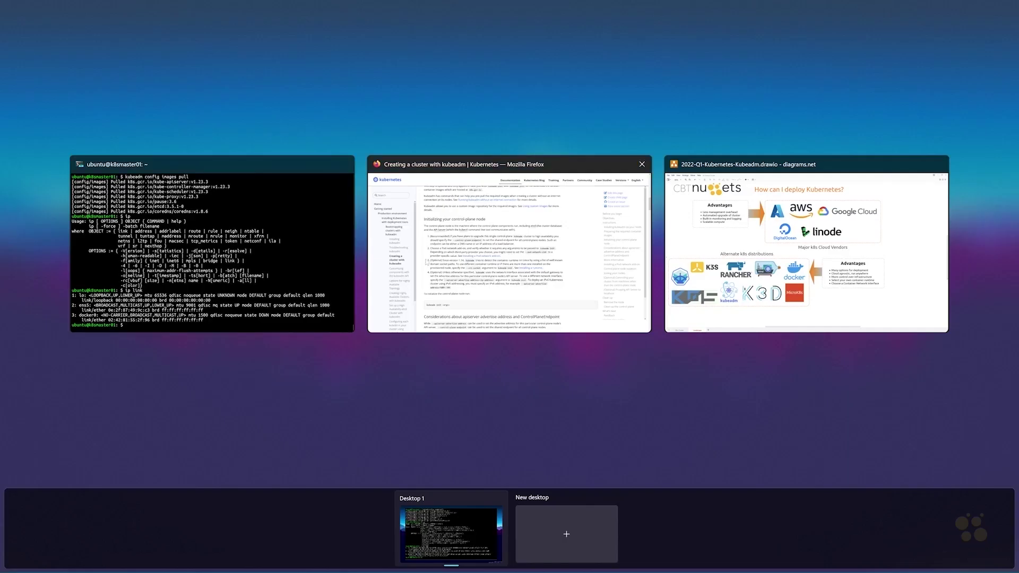
left_click(427, 262)
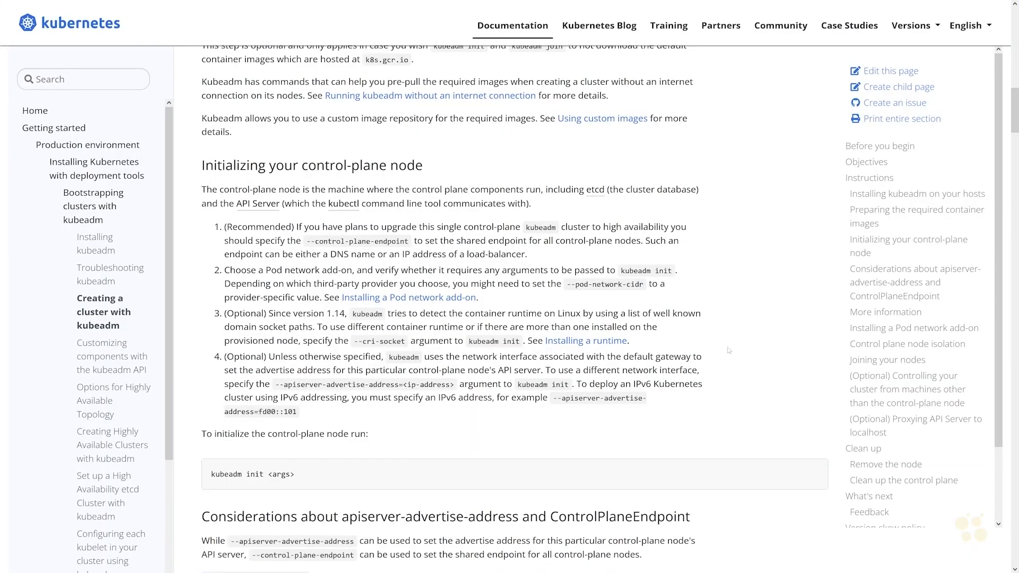
left_click_drag(566, 284, 644, 284)
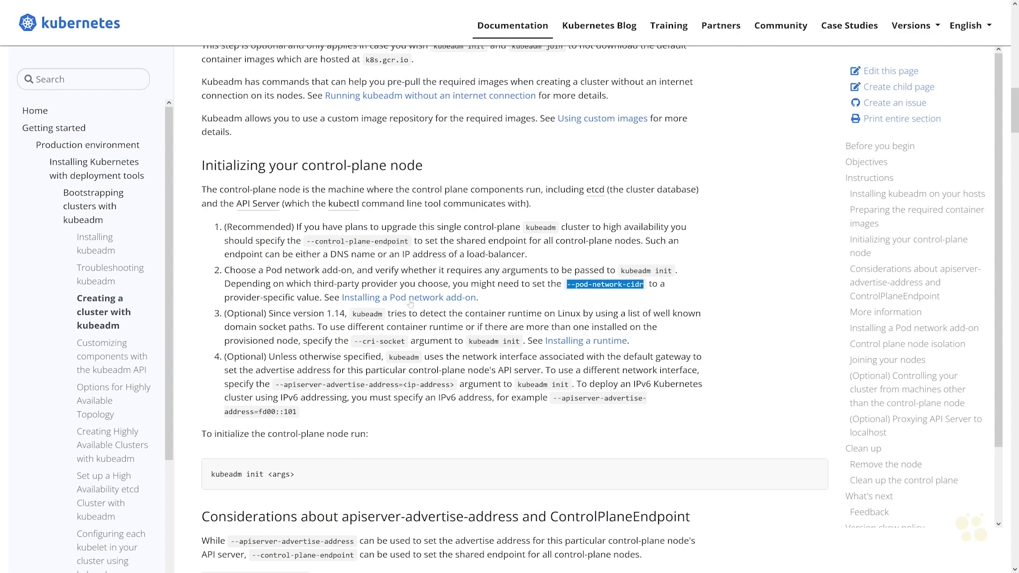
Review the kubeadm init <args> command in the cluster creation guide.
left_click(631, 293)
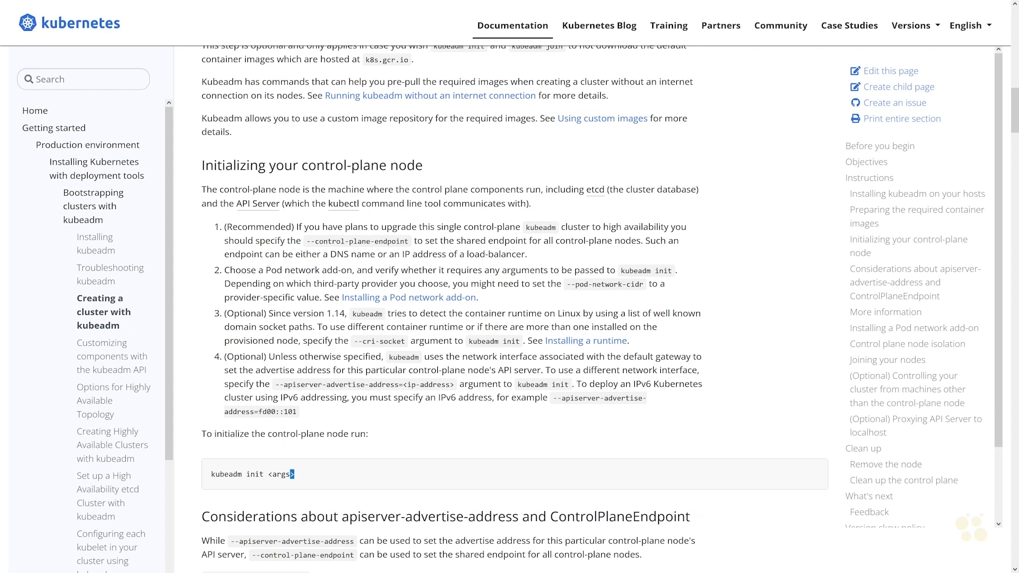
left_click_drag(293, 474, 211, 475)
left_click(370, 477)
Switch to the k8smaster01 terminal and show the help for kubeadm init.
key("super+Tab")
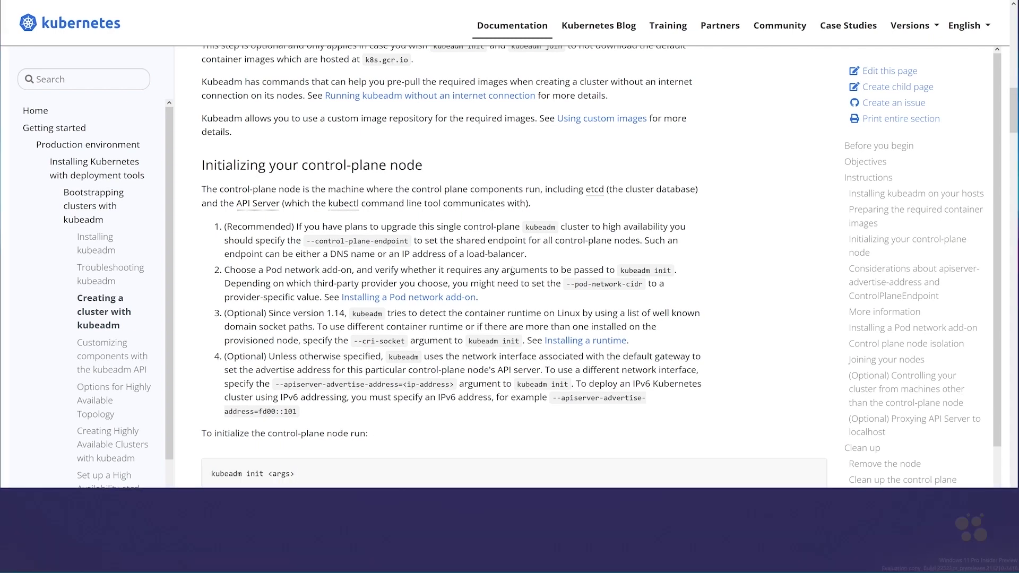
left_click(514, 265)
type("kube")
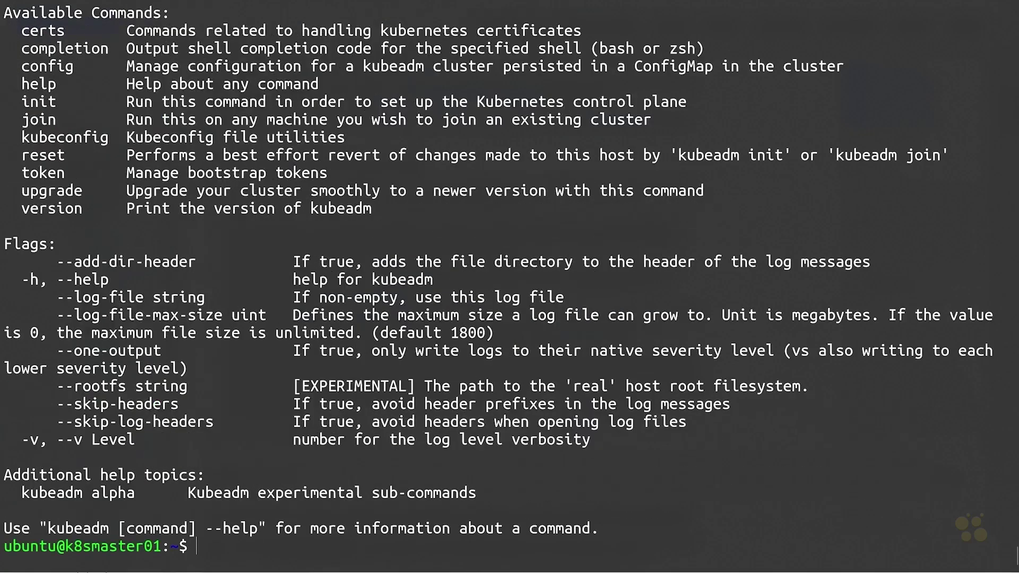
type("kubeadm")
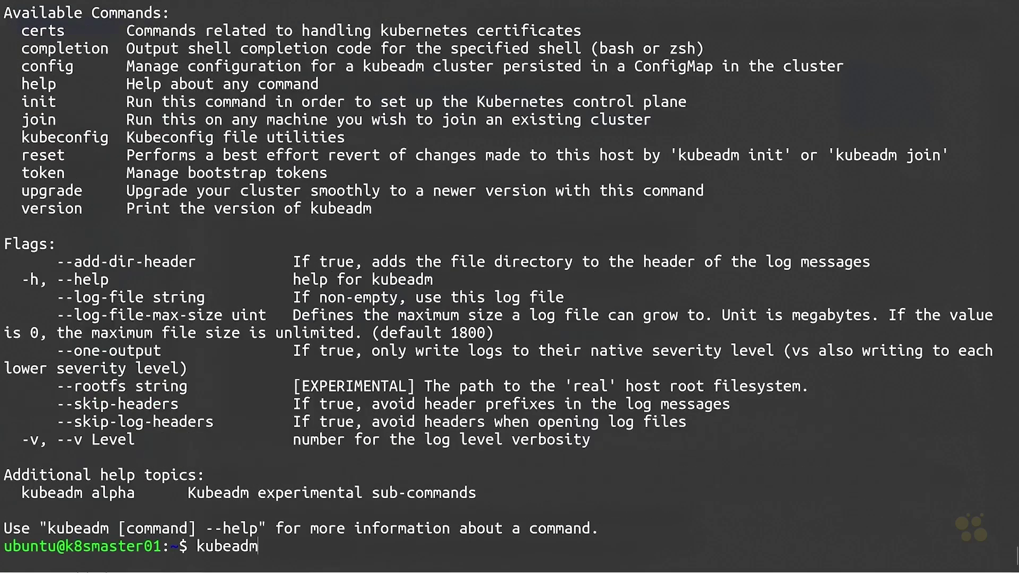
type(" init --help")
key("Return")
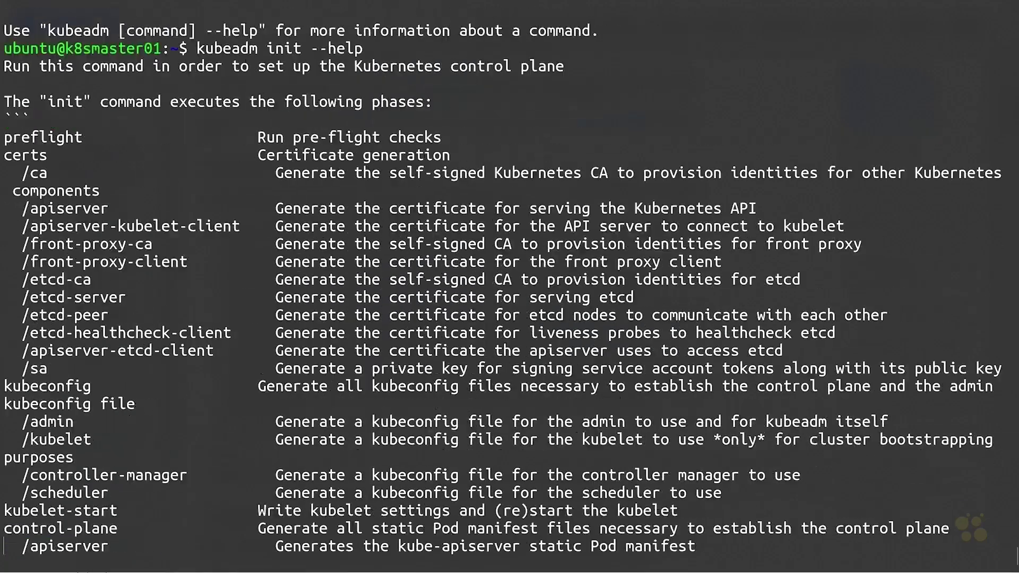
Read through the kubeadm init flags in the help output, focusing on the --pod-network-cidr description.
scroll(203, 191, "up", 4)
key("ctrl+minus")
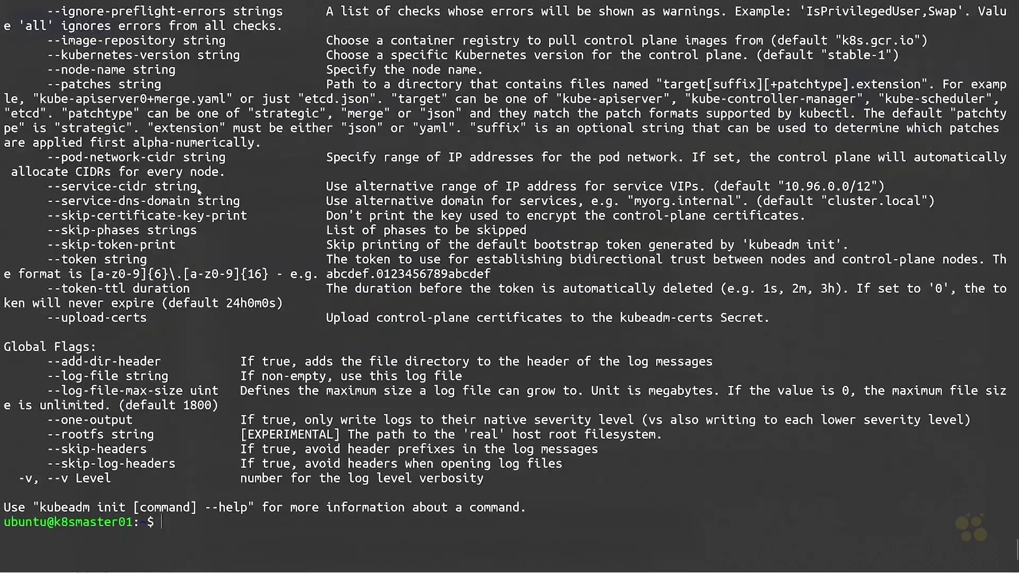
key("ctrl+minus")
scroll(198, 192, "up", 10)
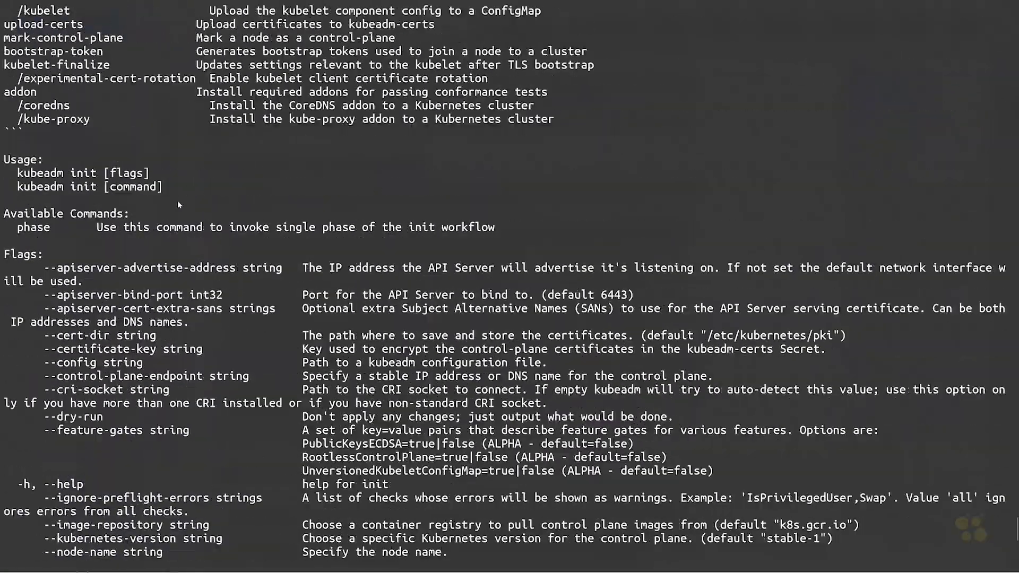
scroll(158, 183, "down", 3)
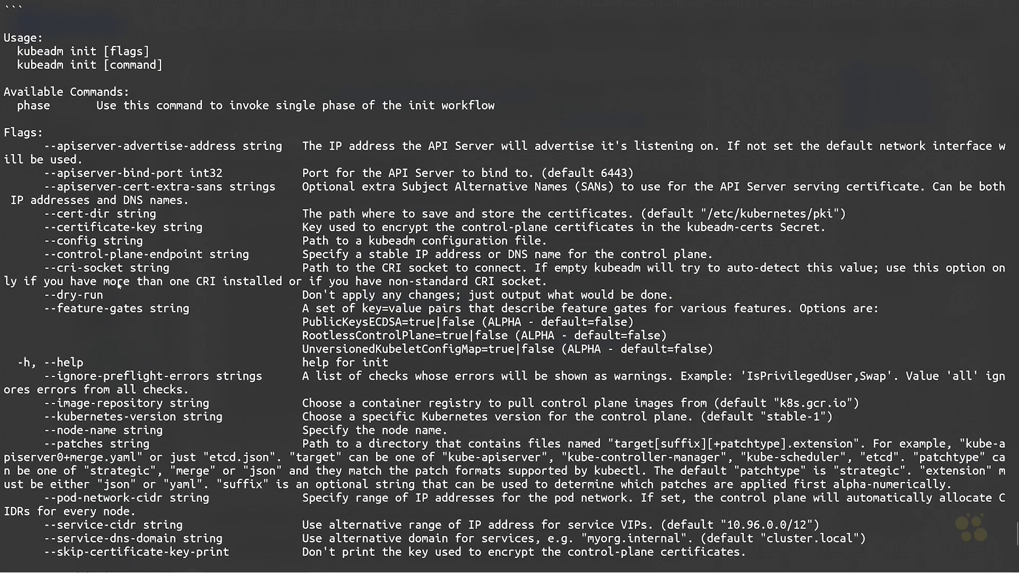
scroll(107, 282, "down", 4)
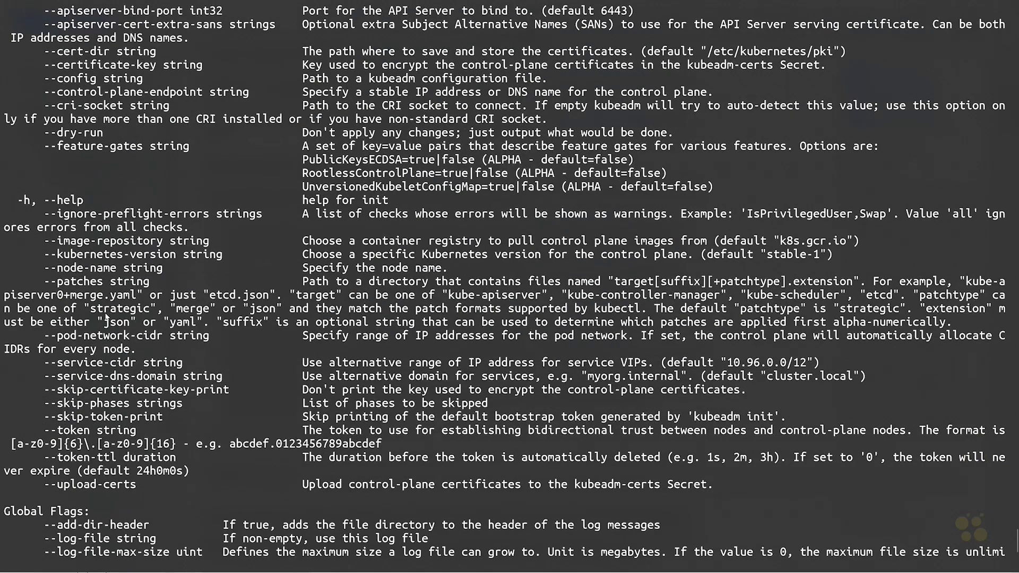
left_click_drag(52, 336, 133, 357)
scroll(151, 371, "down", 8)
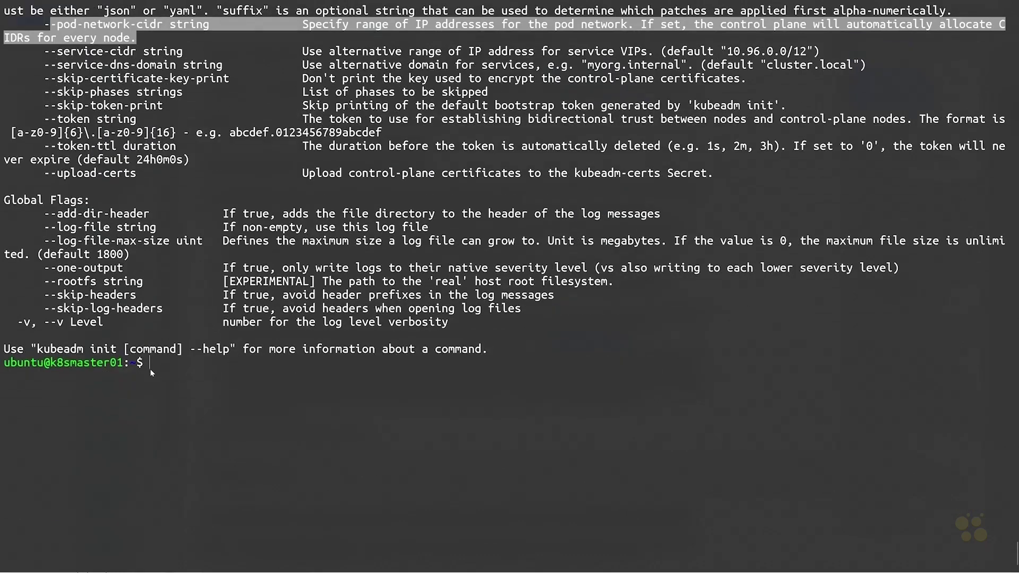
Try to initialize the control plane without root privileges, using kubeadm init --pod-network-cidr 10.88.0.0/16.
left_click(268, 369)
type("kubeadm")
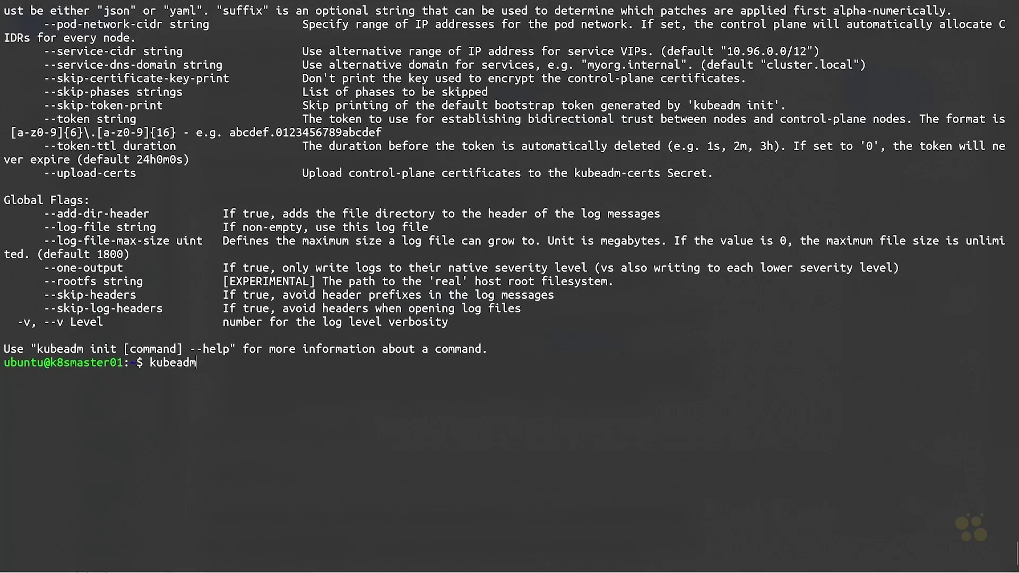
type(" init --pod-network-cidr ")
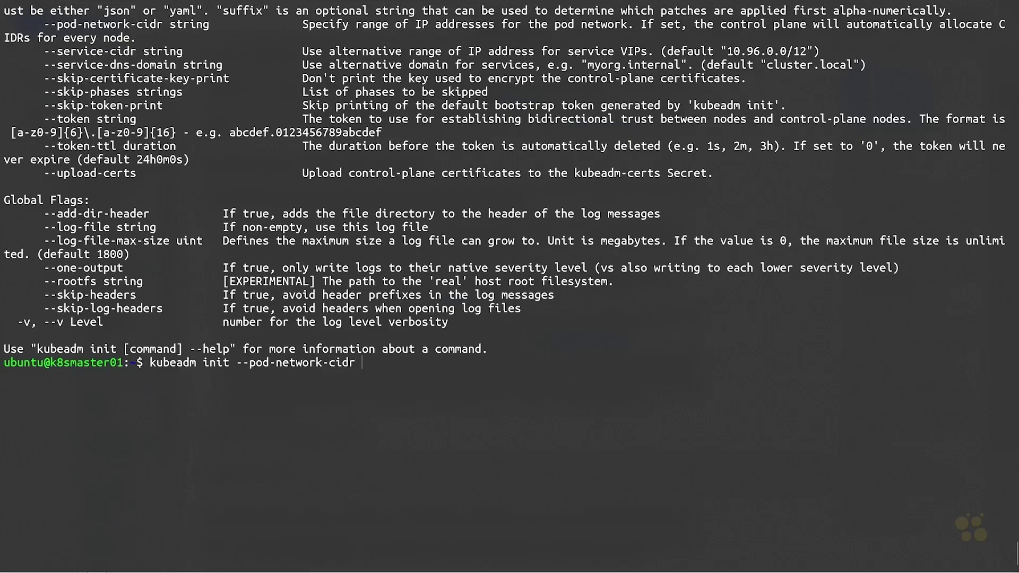
type("10.88.0.0/16")
key("Return")
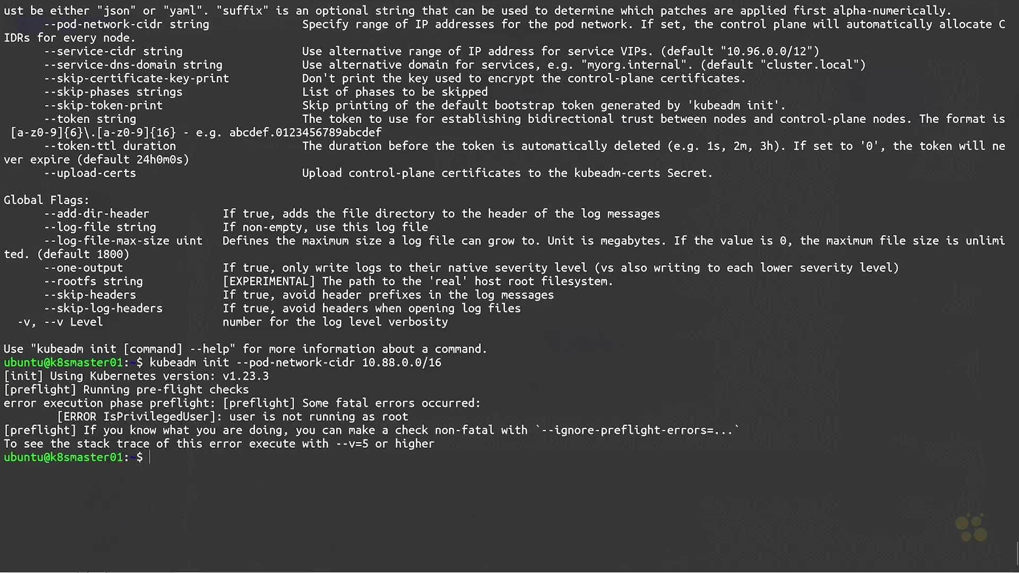
Rerun the previous kubeadm init command with sudo, keeping the pod network CIDR 10.88.0.0/16.
key("Up")
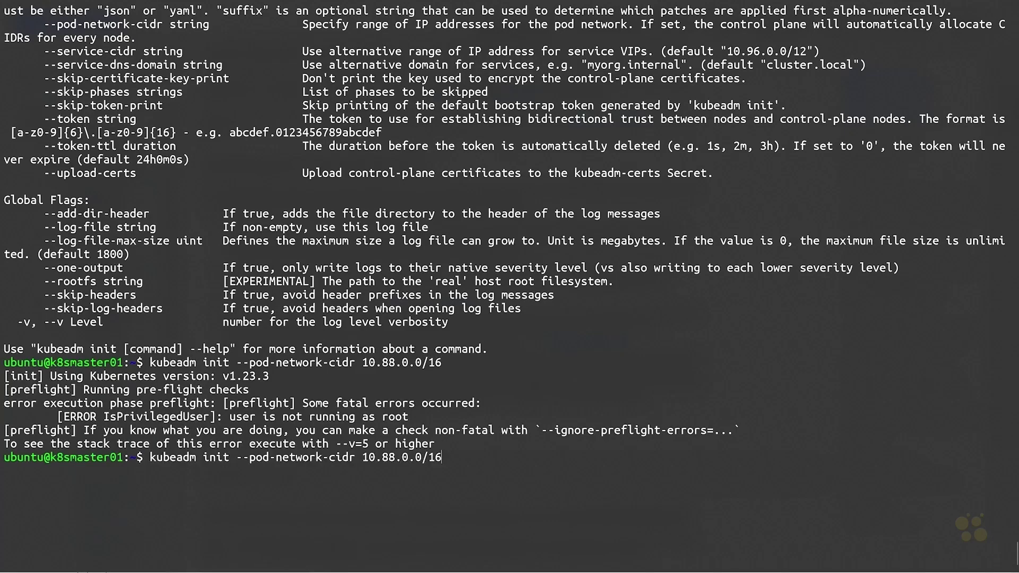
key("ctrl+a")
type("sudo")
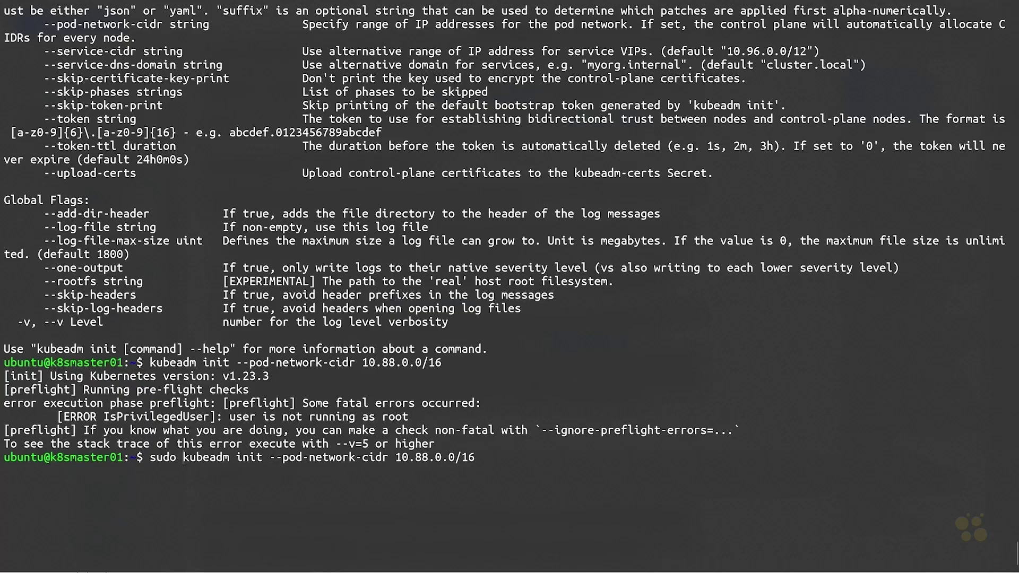
key("Return")
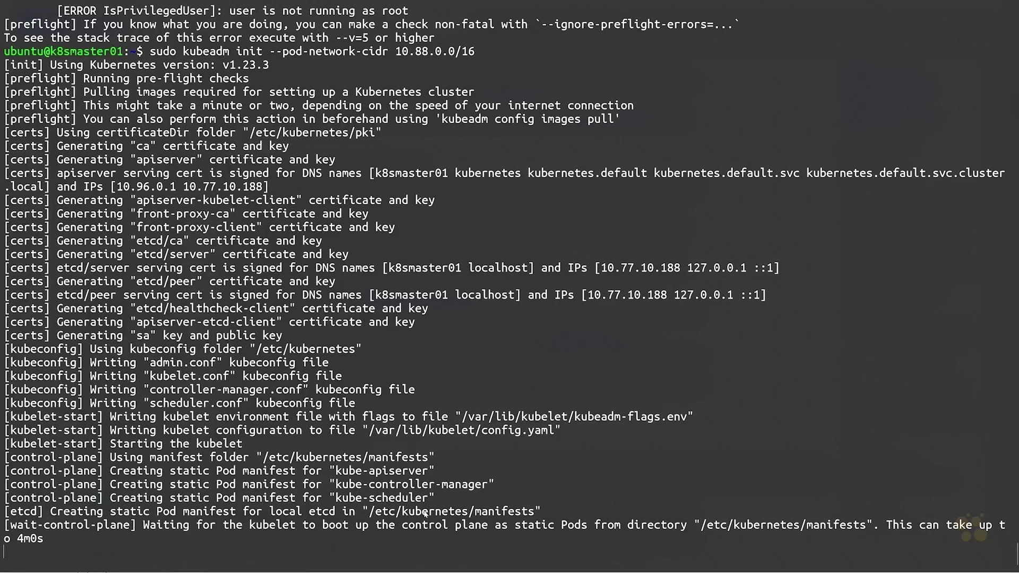
Examine the kube-scheduler, kube-controller-manager and kube-apiserver static Pod manifest lines in the kubeadm init output.
left_click_drag(335, 498, 425, 499)
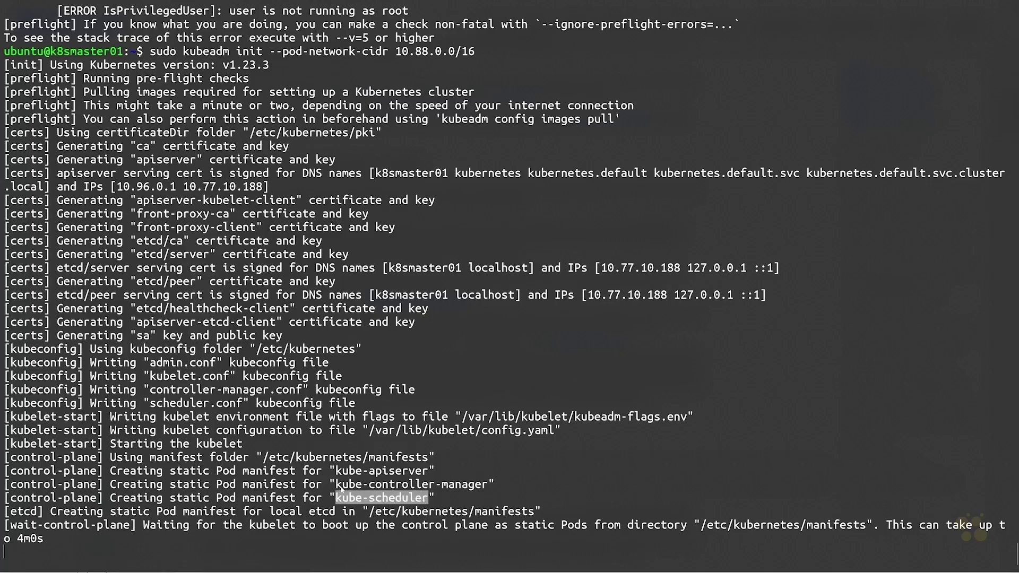
left_click_drag(340, 488, 487, 491)
left_click_drag(335, 471, 425, 474)
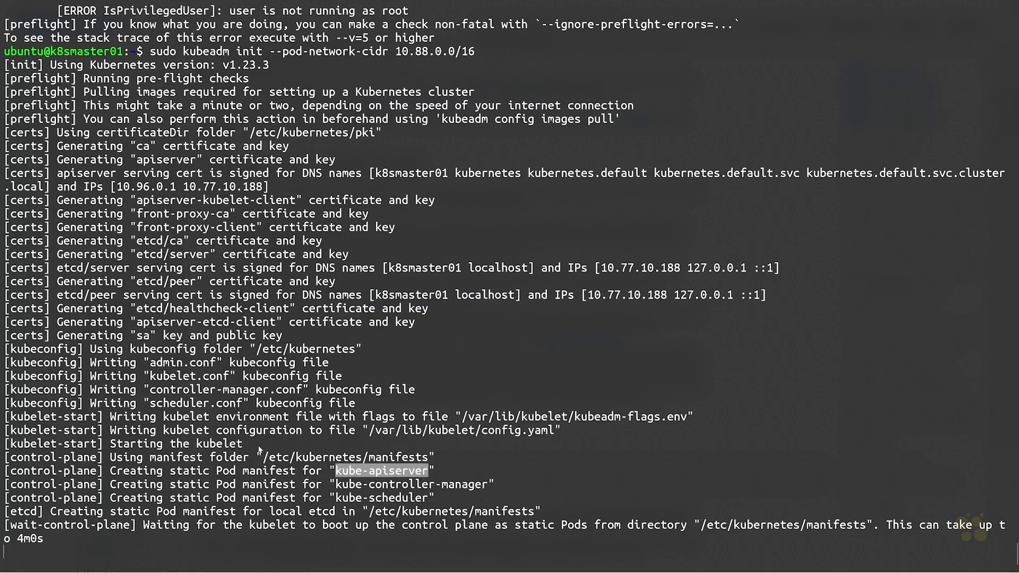
left_click(331, 417)
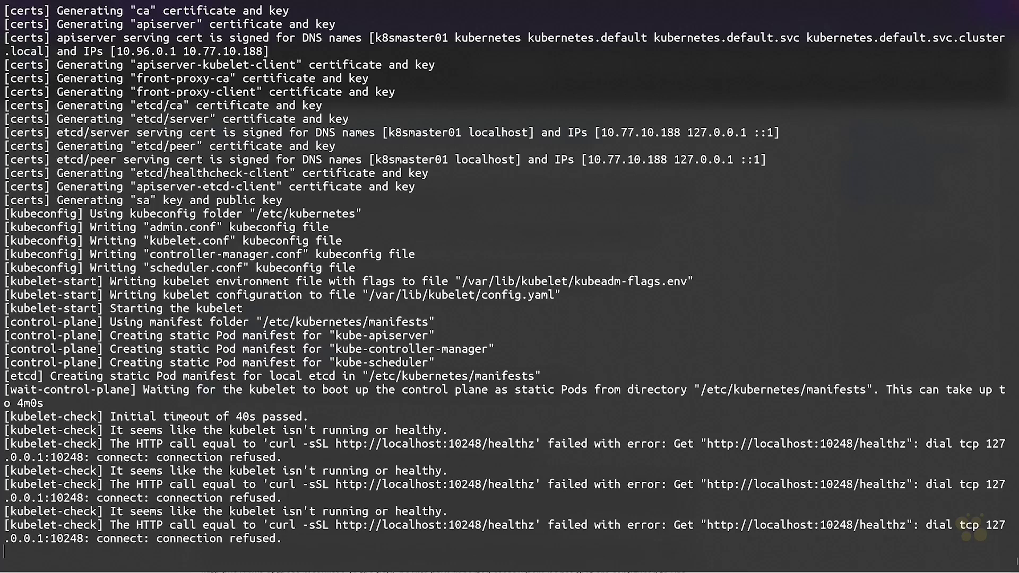
Stop the running kubeadm init and open the full system journal with journalctl.
key("ctrl+c")
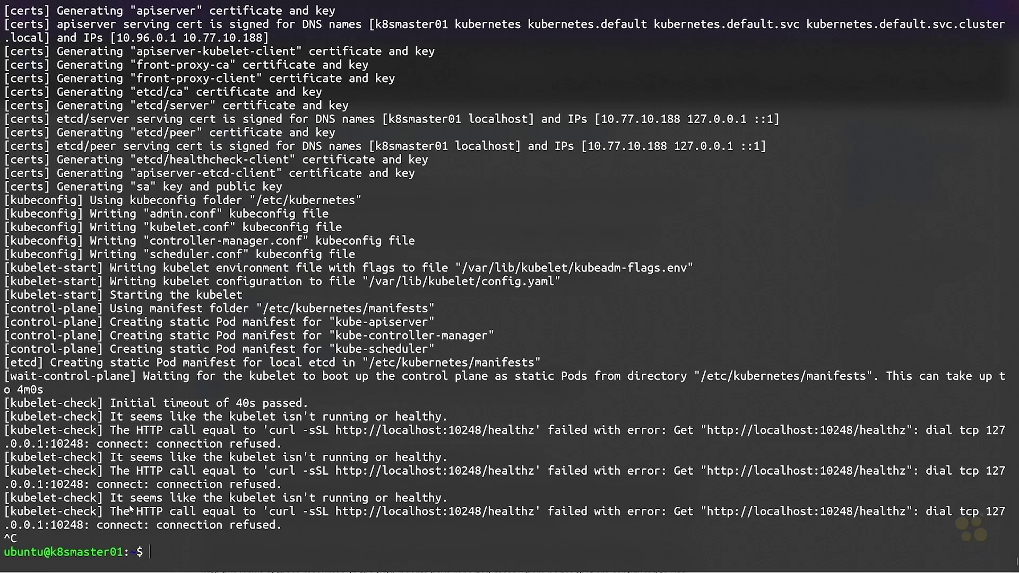
type("journalctl")
key("Return")
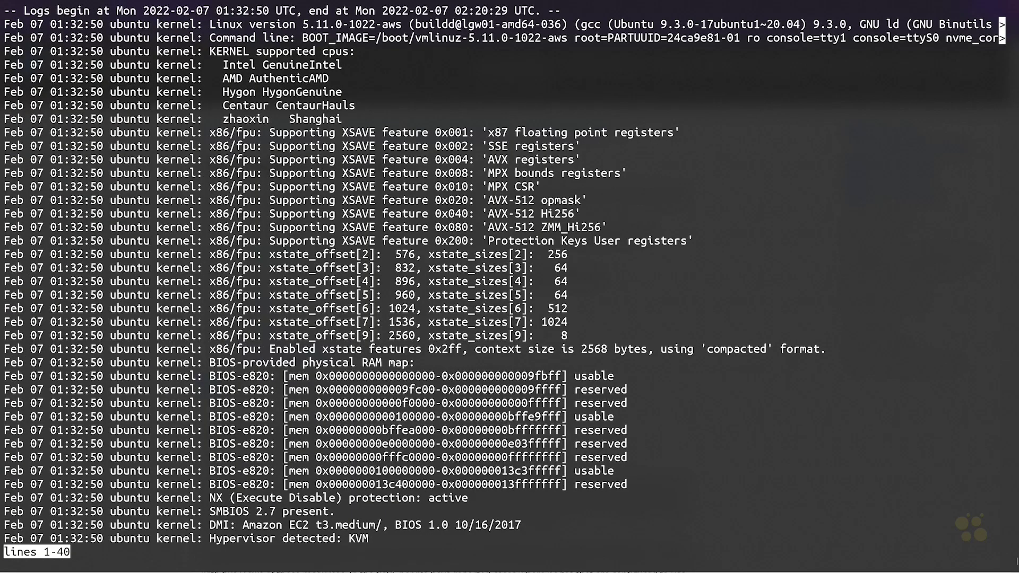
Page forward through the boot and service messages in the system journal.
key("space")
key("space")
key("space")
key("space")
key("space")
key("space")
key("space")
key("space")
key("space")
key("space")
key("space")
key("space")
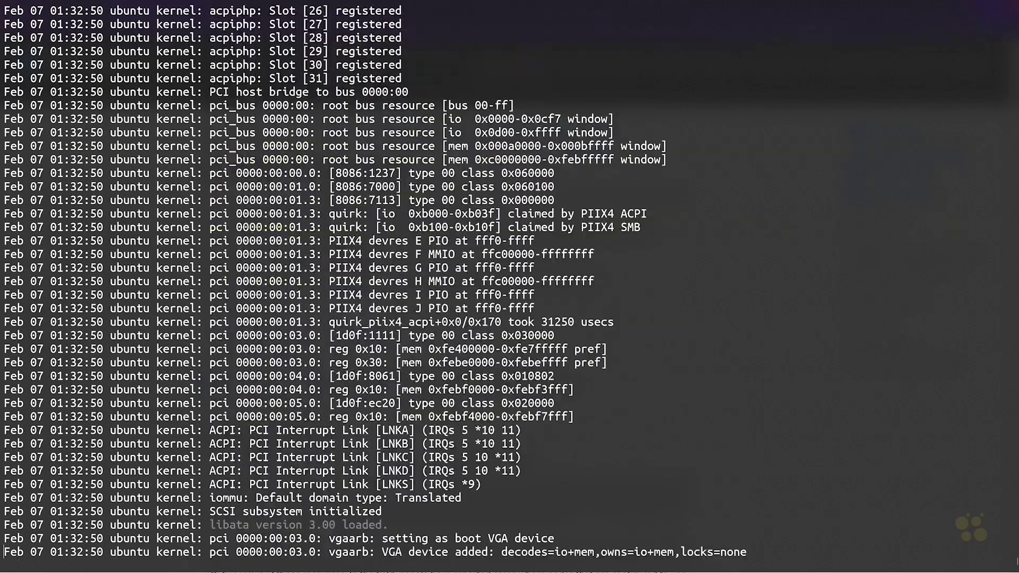
key("space")
key("space")
key("space")
key("space")
key("space")
key("space")
key("space")
key("space")
key("space")
key("space")
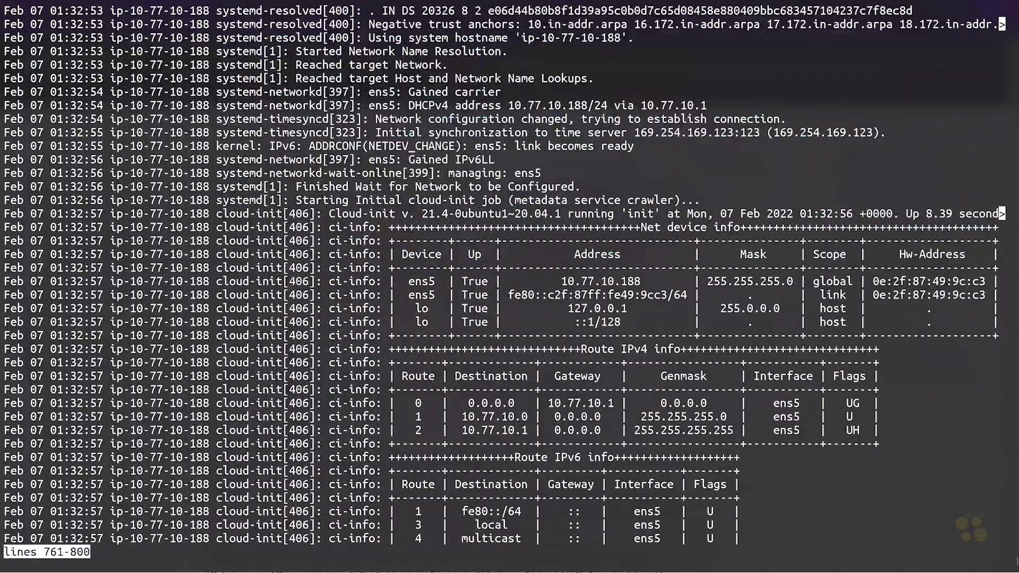
key("space")
key("space")
key("space")
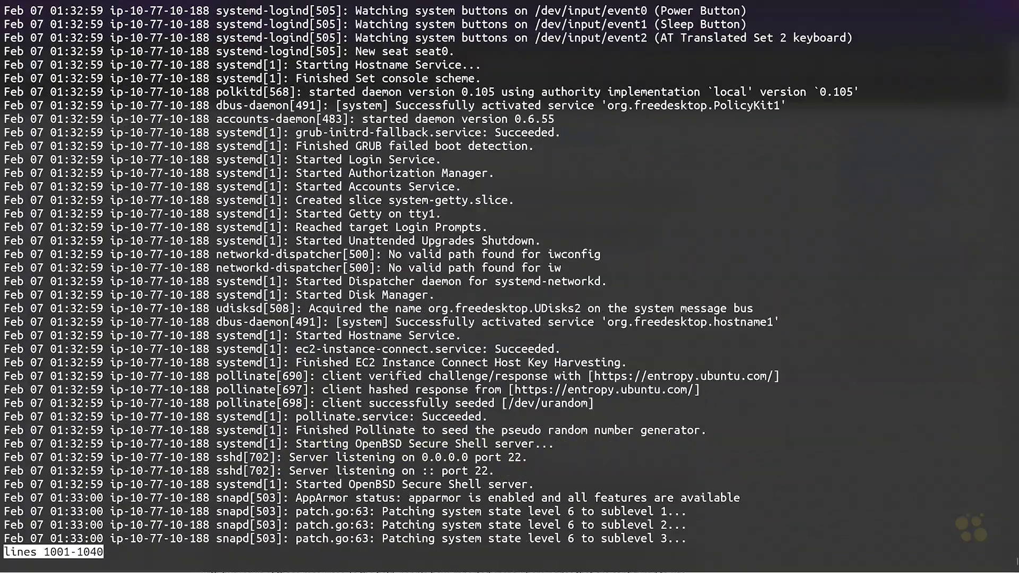
Leave the journal, show the journalctl help and review its --identifier option.
type("qjo")
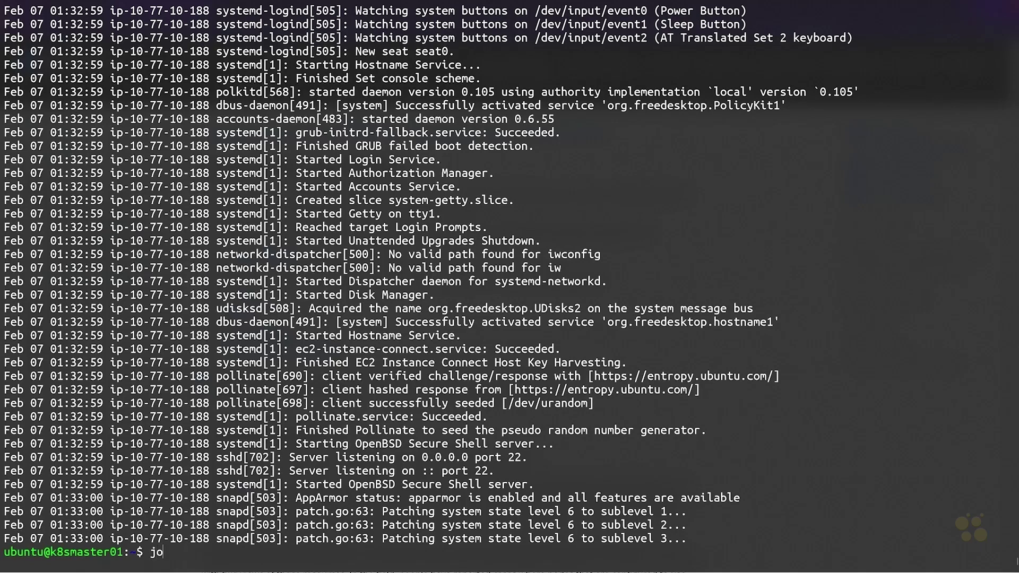
type("urnalctl --help")
key("Return")
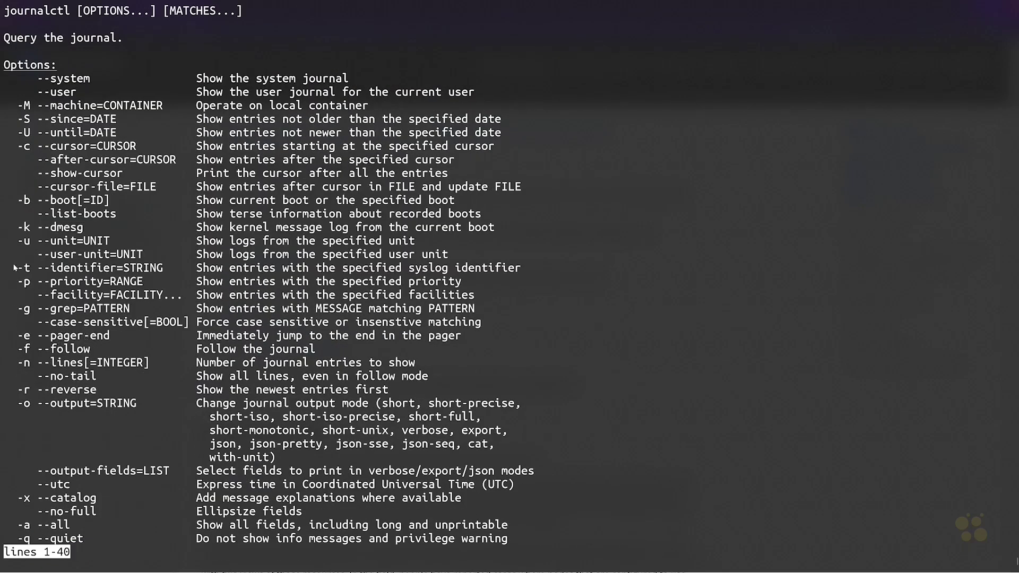
left_click_drag(16, 269, 159, 271)
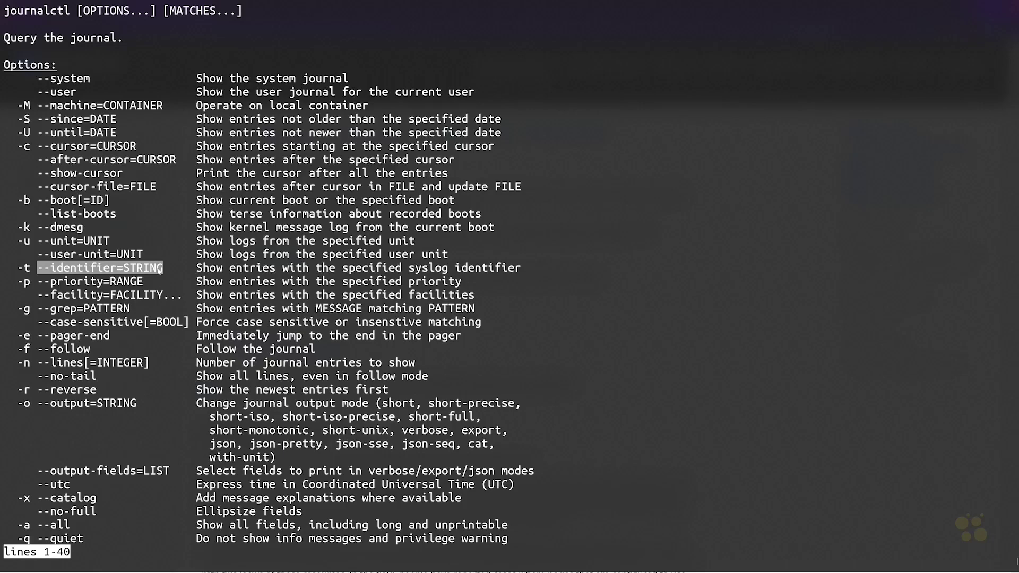
type("q")
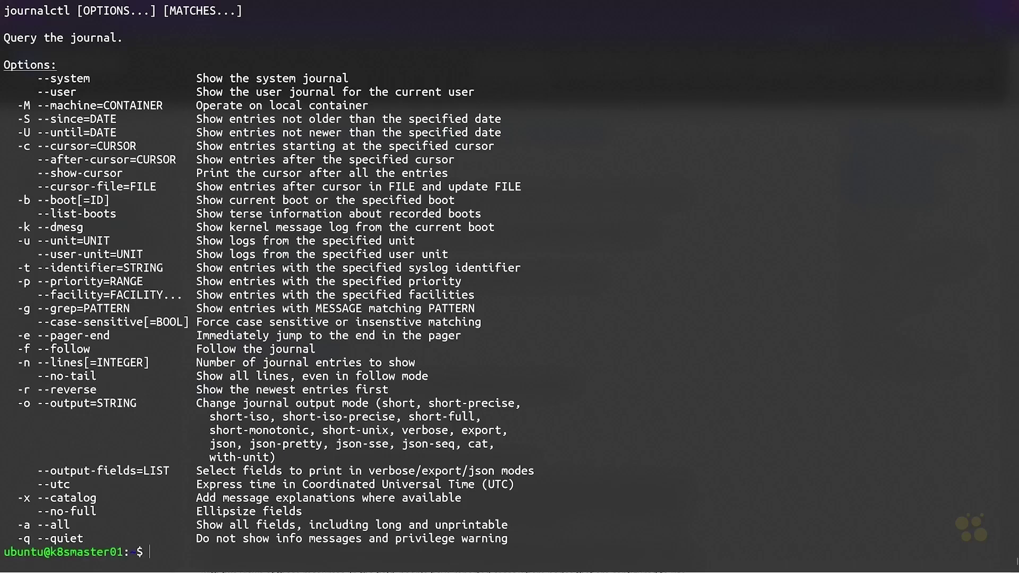
Show only the journal entries whose syslog identifier is kubelet, using journalctl --identifier.
type("journ")
key("Tab")
type("--identi")
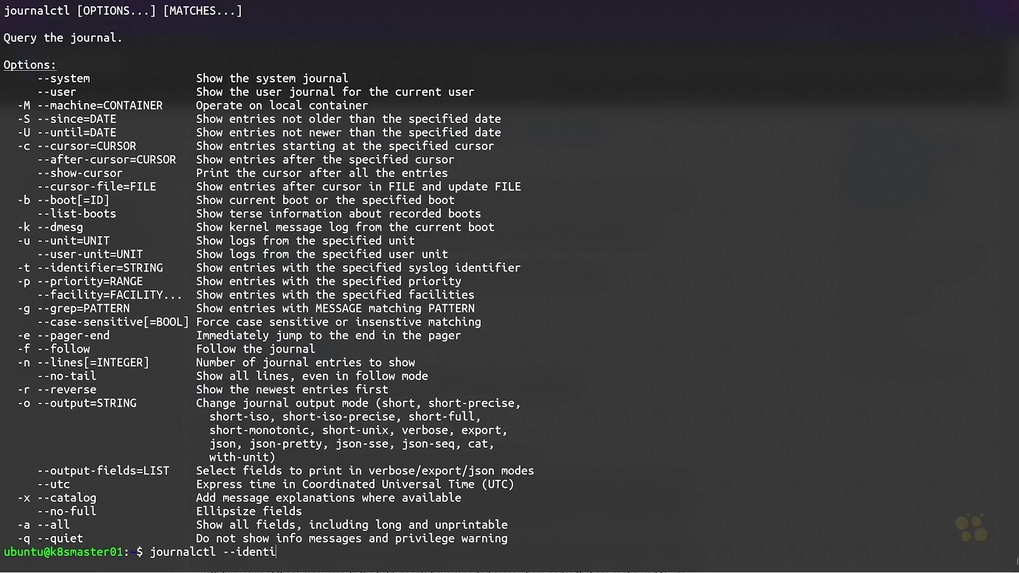
type("fier kubelet")
key("Return")
Go through the kubelet journal entries to the most recent ones at the end.
key("Page_Down")
key("Page_Down")
key("Page_Down")
key("Page_Down")
key("Page_Down")
key("Page_Down")
key("Page_Down")
key("Page_Down")
key("Page_Down")
key("Page_Down")
key("Page_Down")
key("Page_Down")
key("Page_Down")
key("Page_Down")
key("Page_Down")
key("Page_Down")
key("Page_Down")
key("Page_Down")
key("Page_Down")
key("Page_Down")
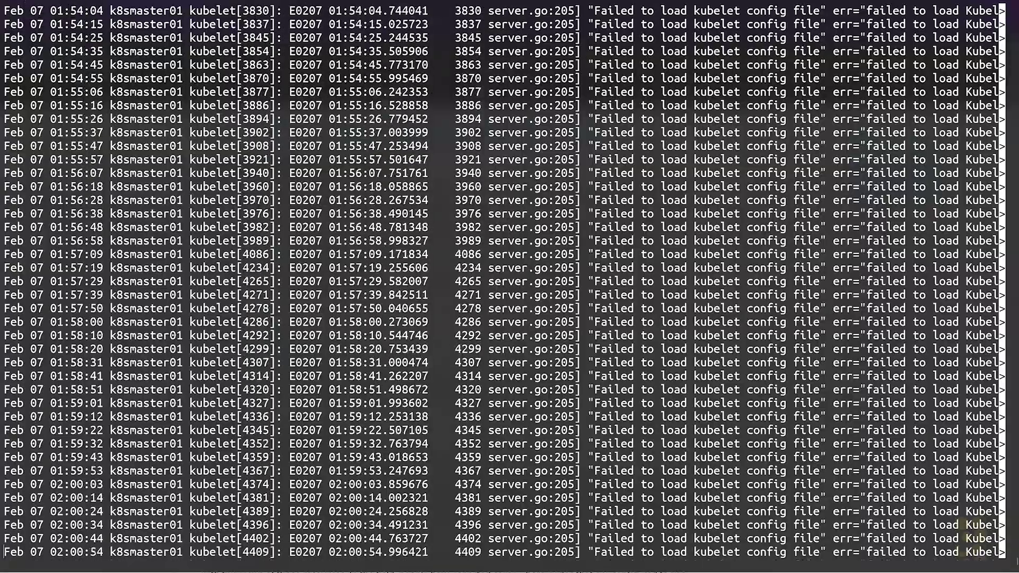
key("Page_Down")
key("Page_Down")
key("Page_Down")
key("Page_Down")
key("Page_Down")
key("Page_Down")
key("Page_Down")
key("Page_Down")
key("Page_Down")
key("Page_Down")
key("Page_Down")
key("Page_Down")
key("Page_Down")
key("Page_Down")
key("Page_Down")
key("Page_Down")
key("Page_Down")
key("Page_Down")
key("Page_Down")
key("Page_Down")
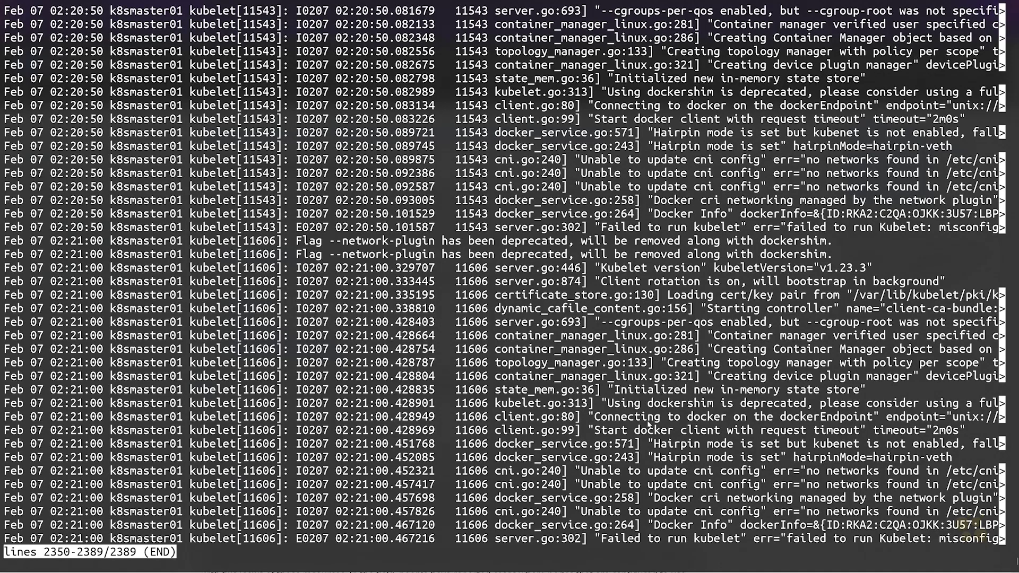
Read the full text of the last "Failed to run kubelet" entry, focusing on the kubelet and docker cgroup drivers.
key("Right")
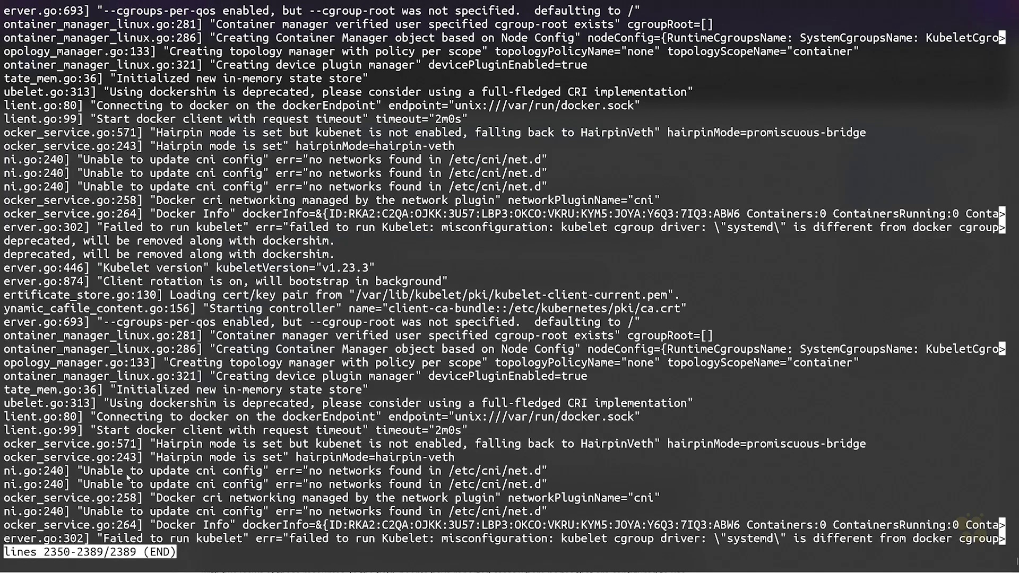
left_click_drag(104, 540, 681, 540)
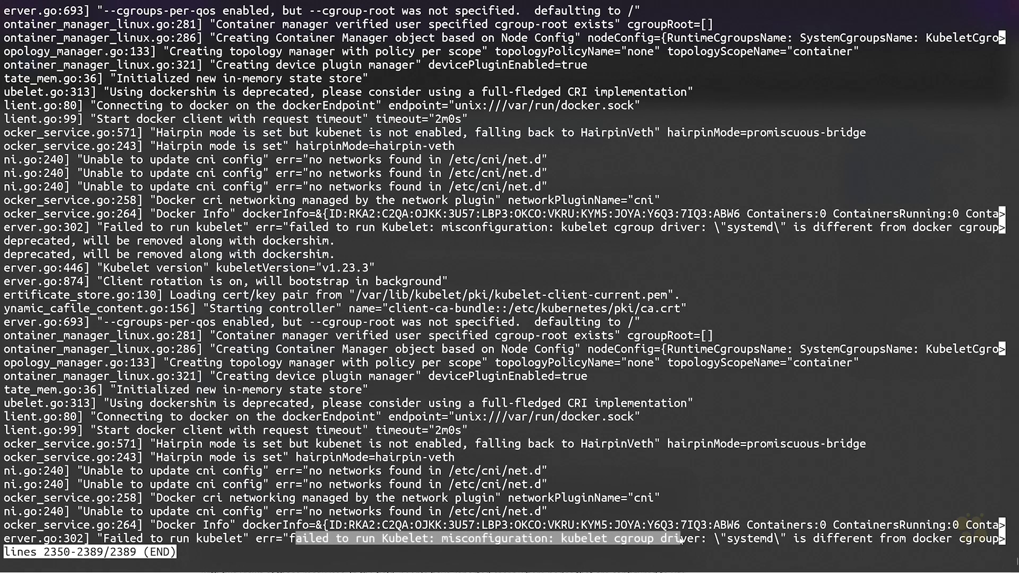
left_click_drag(436, 540, 704, 541)
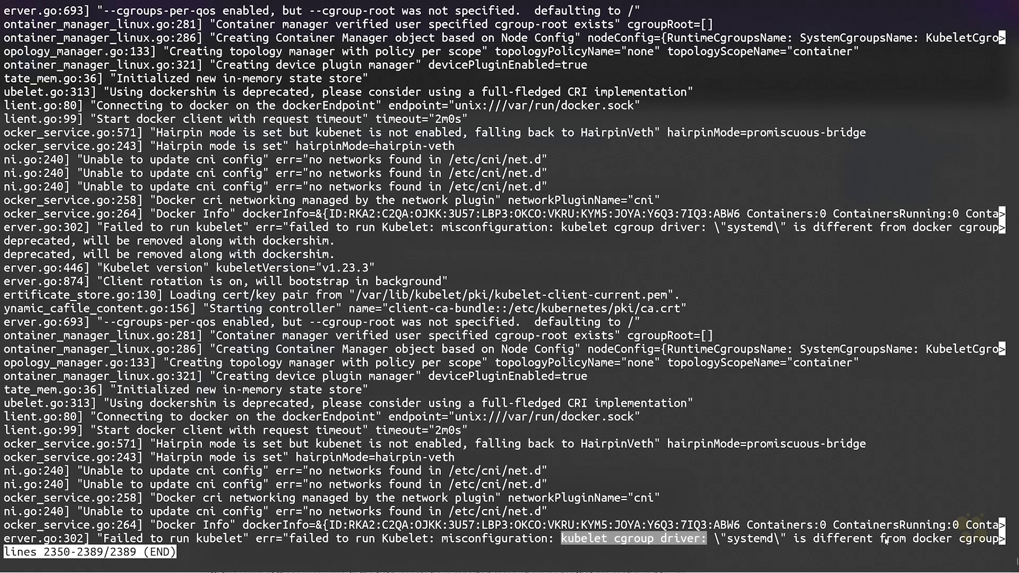
left_click_drag(940, 540, 909, 542)
key("Right")
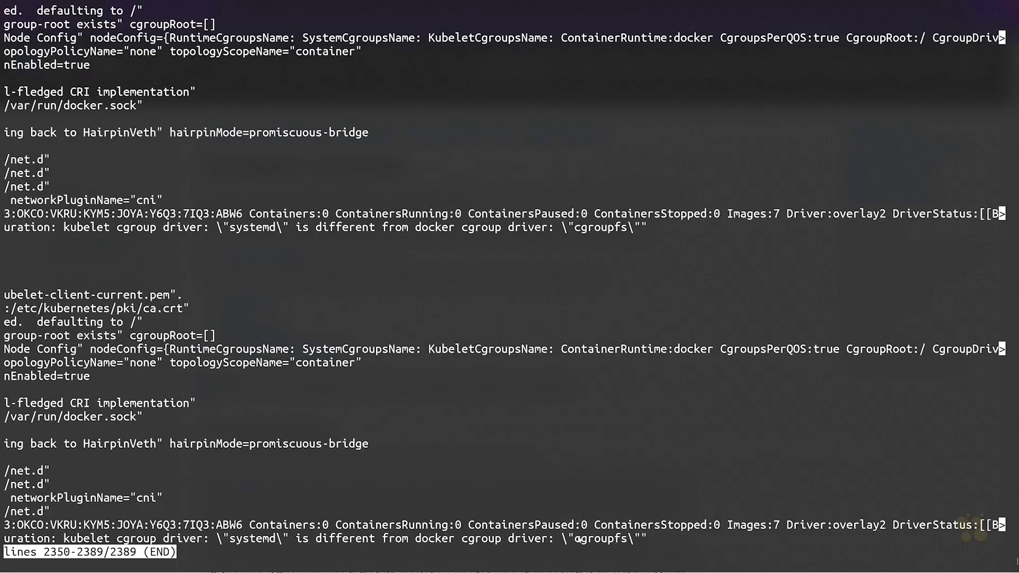
Leave the kubelet journal and check Docker's cgroup driver in the output of docker info.
left_click_drag(576, 539, 626, 546)
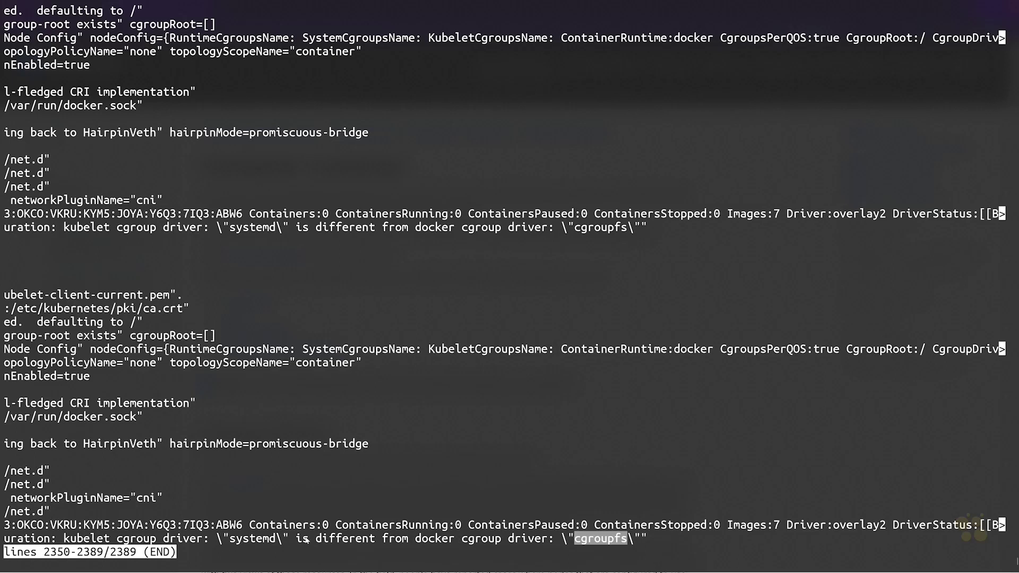
key("q")
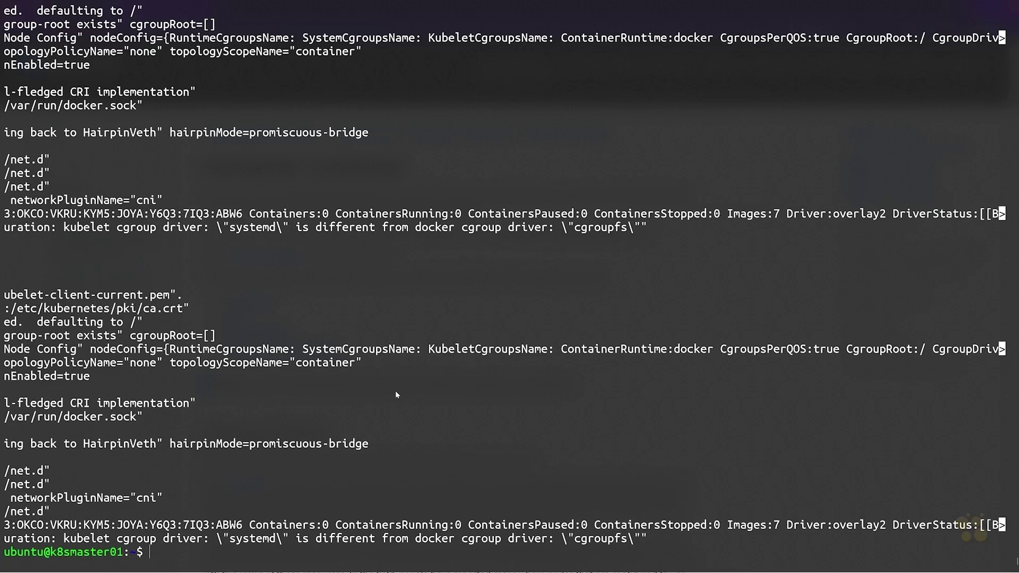
type("docker info")
key("Return")
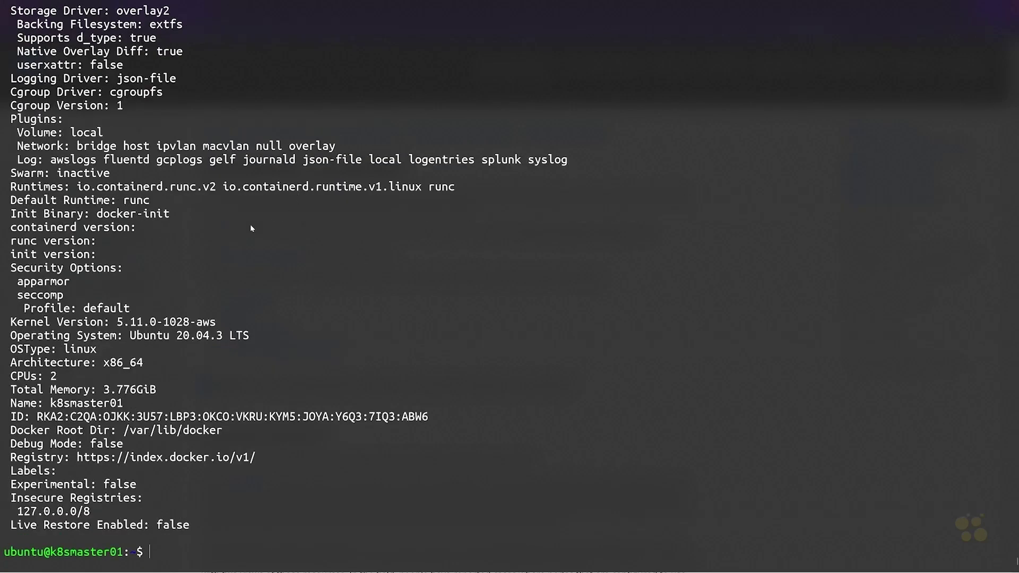
left_click_drag(7, 93, 161, 97)
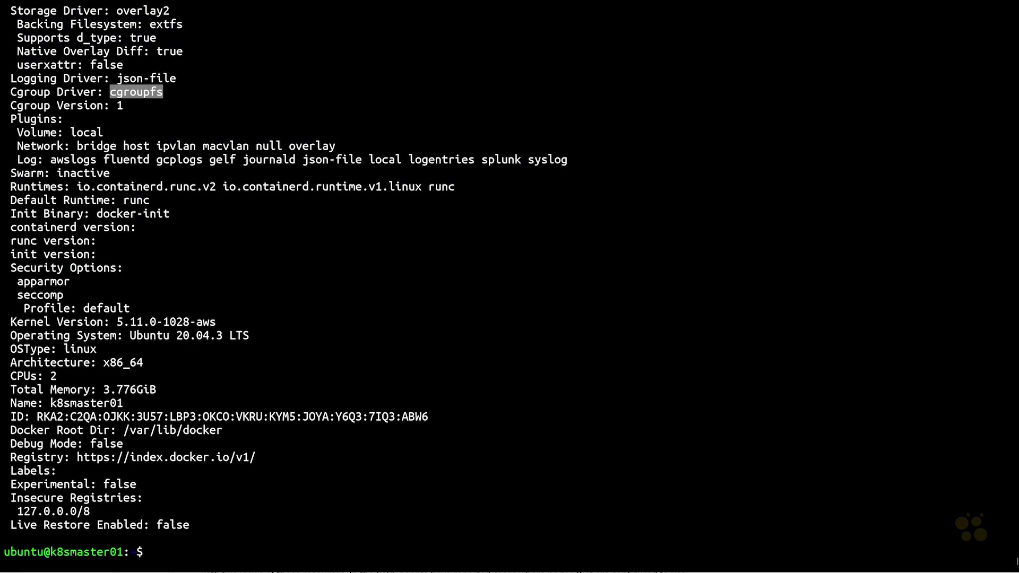
left_click(306, 261)
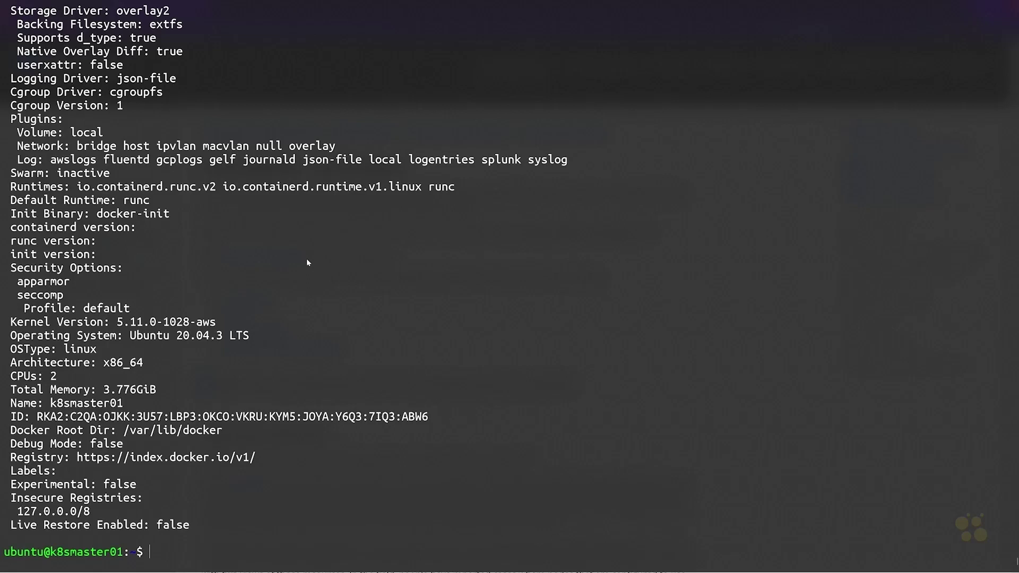
type("docker info")
key("ctrl+c")
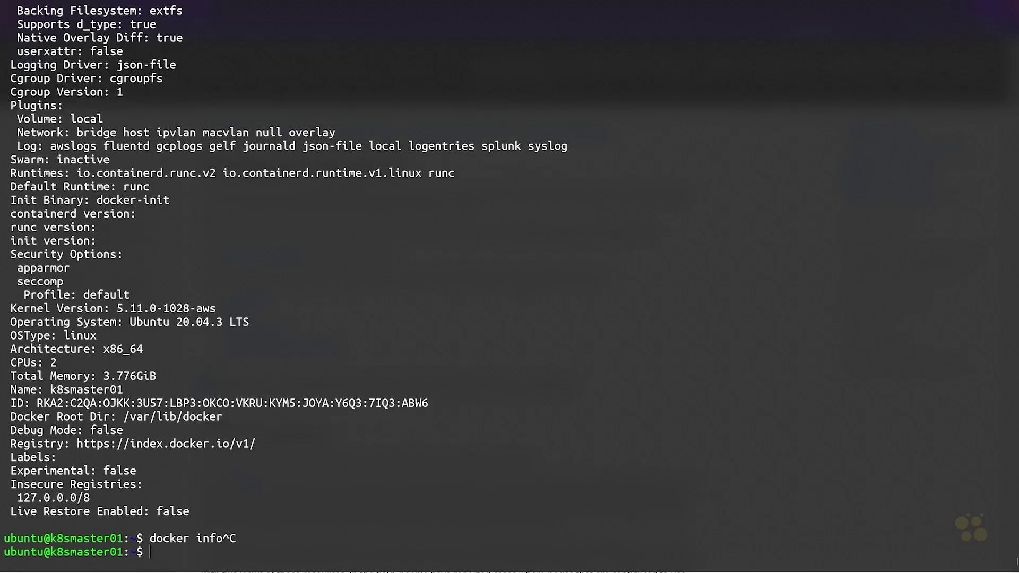
Show the status of docker.service with systemctl and locate the path of its loaded unit file.
type("syste")
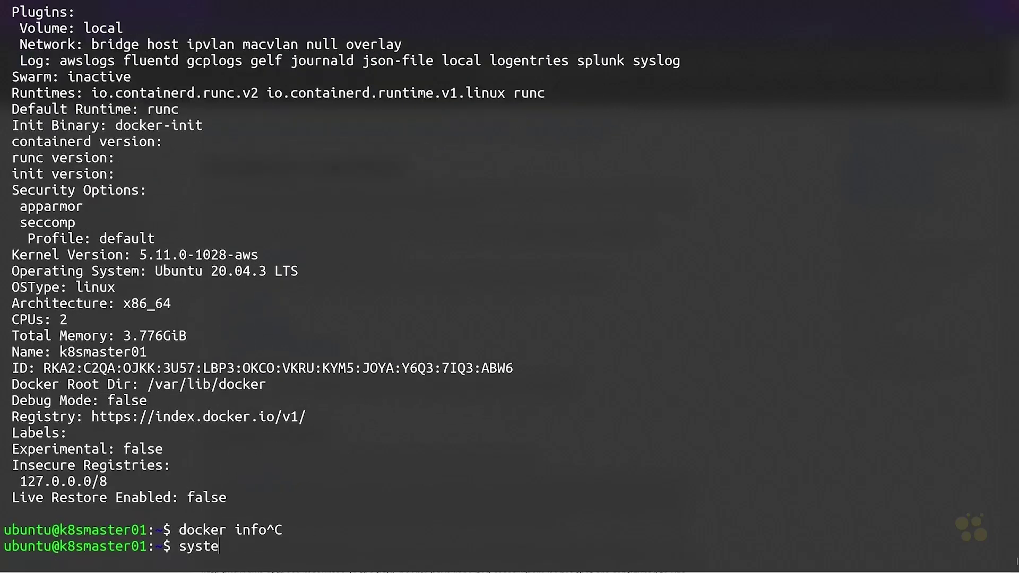
type("mctl status docker.sser")
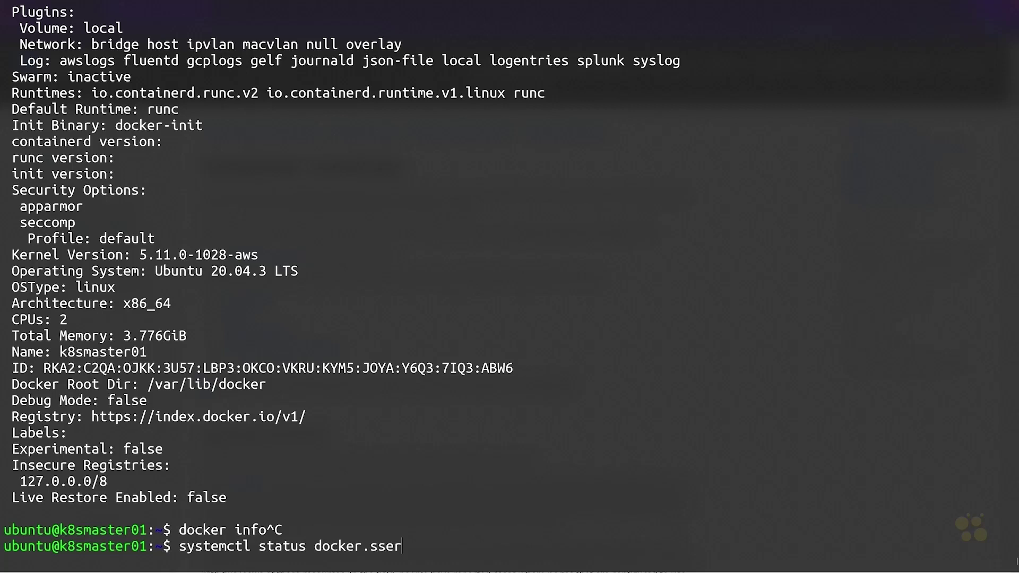
key("BackSpace")
key("BackSpace")
key("BackSpace")
type("ervice")
key("Return")
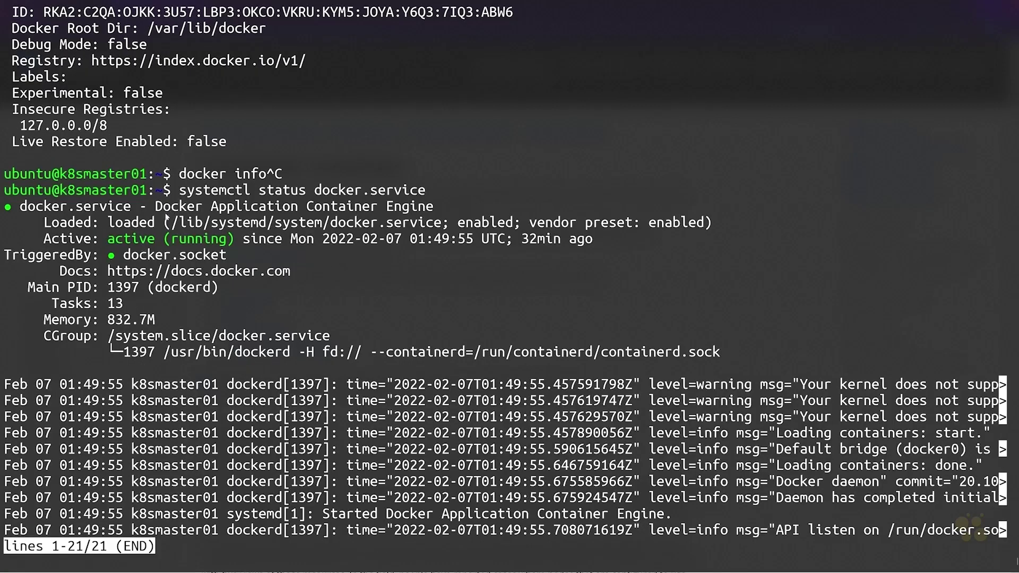
left_click_drag(170, 227, 438, 225)
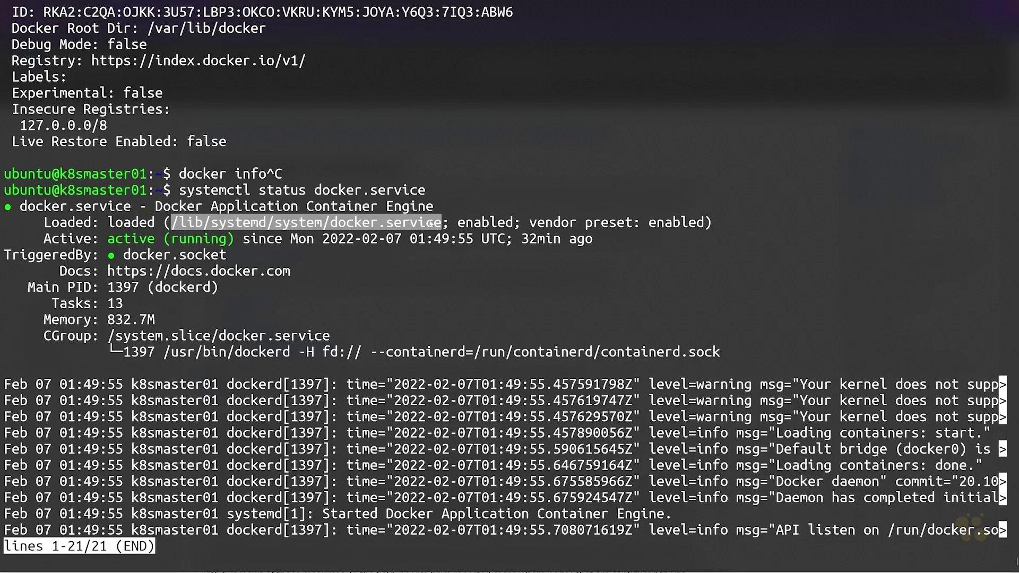
Leave the status output and open /lib/systemd/system/docker.service in vim with sudo.
type("q")
type("sudo vim")
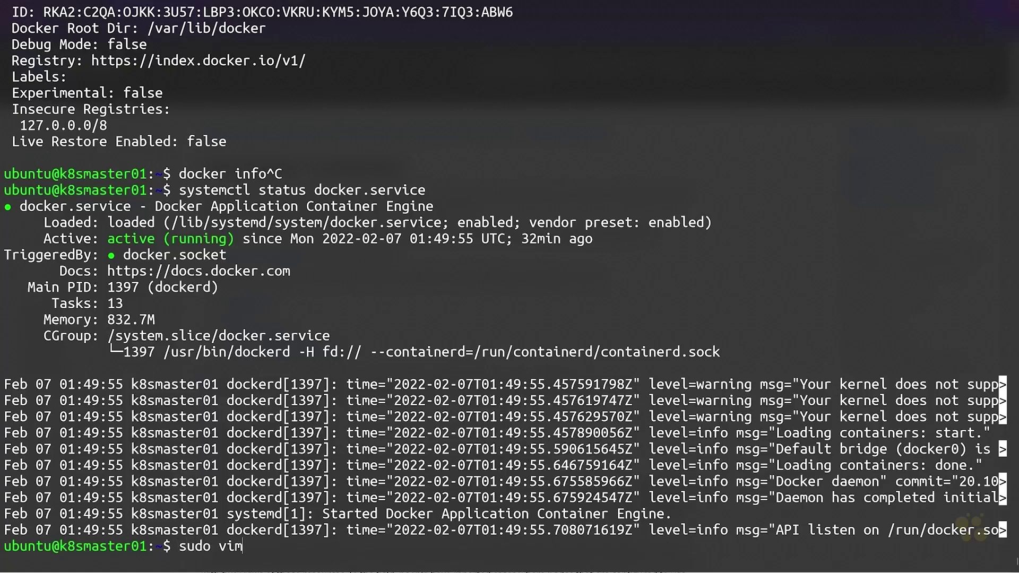
type(" /lib/systemd/s")
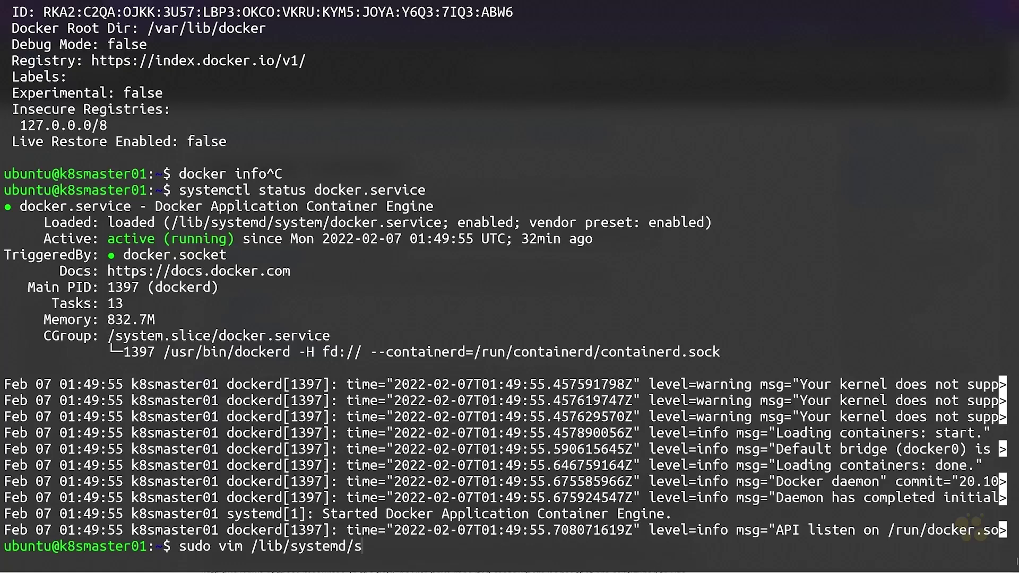
type("ystem/docker.service")
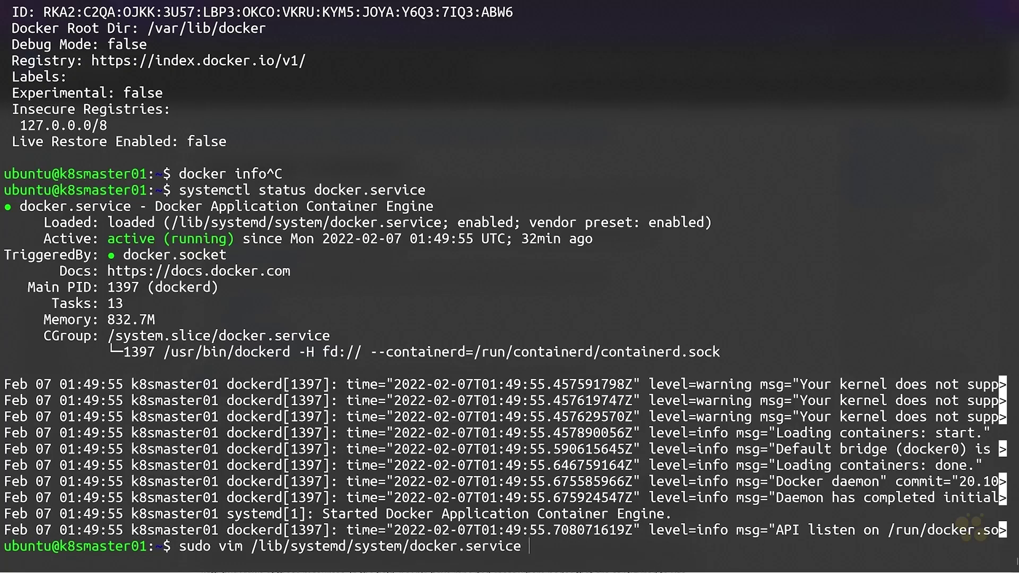
key("Return")
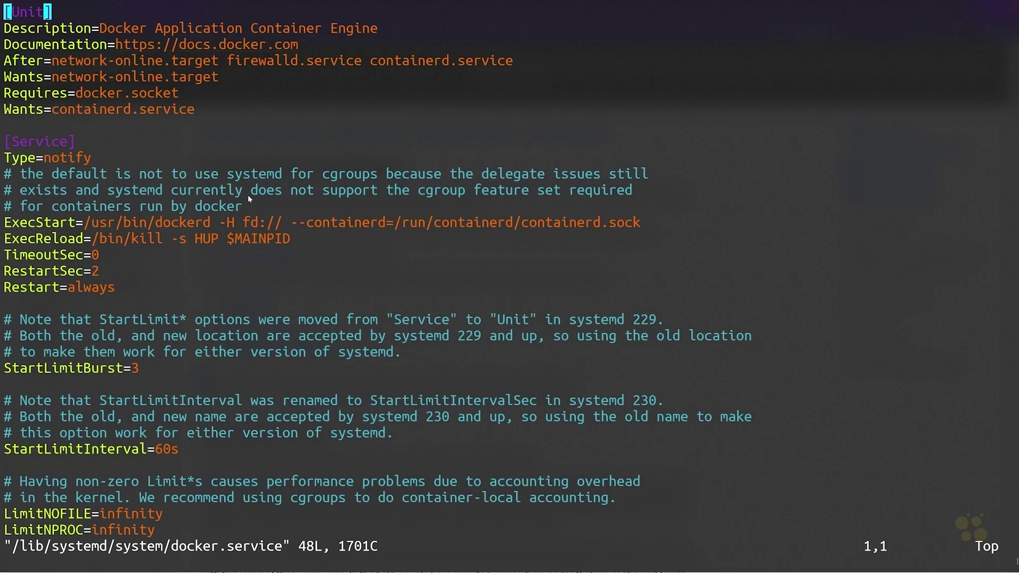
Append "--exec-opt native.cgroupdriver=systemd" to the end of the ExecStart line in the [Service] section, then save the file and quit vim.
key("Down")
key("Down")
key("Down")
key("Down")
key("Down")
key("Down")
key("Down")
key("Down")
key("Down")
key("Down")
key("Down")
key("Down")
key("Down")
key("Down")
key("Up")
left_click_drag(5, 224, 71, 226)
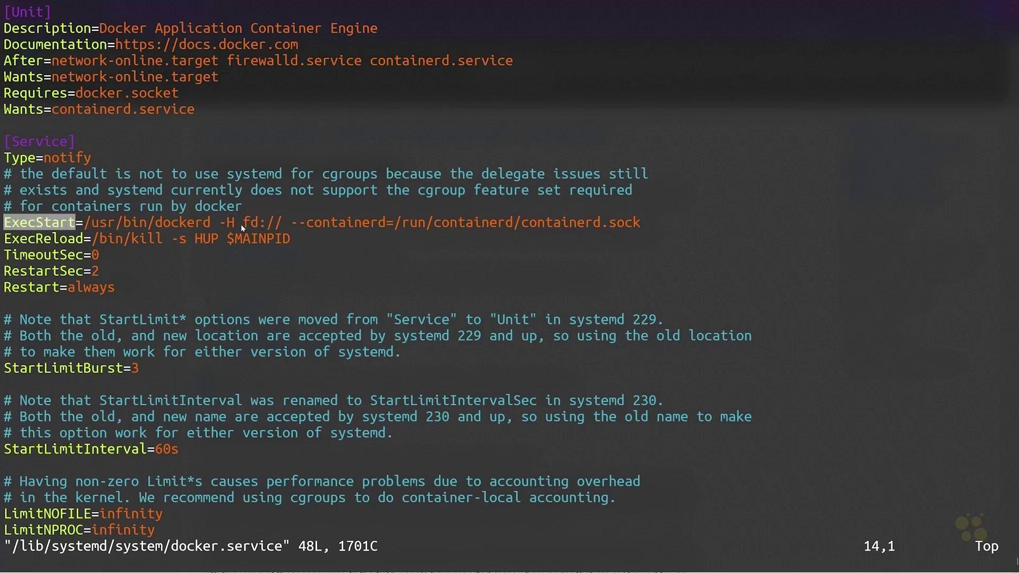
key("dollar")
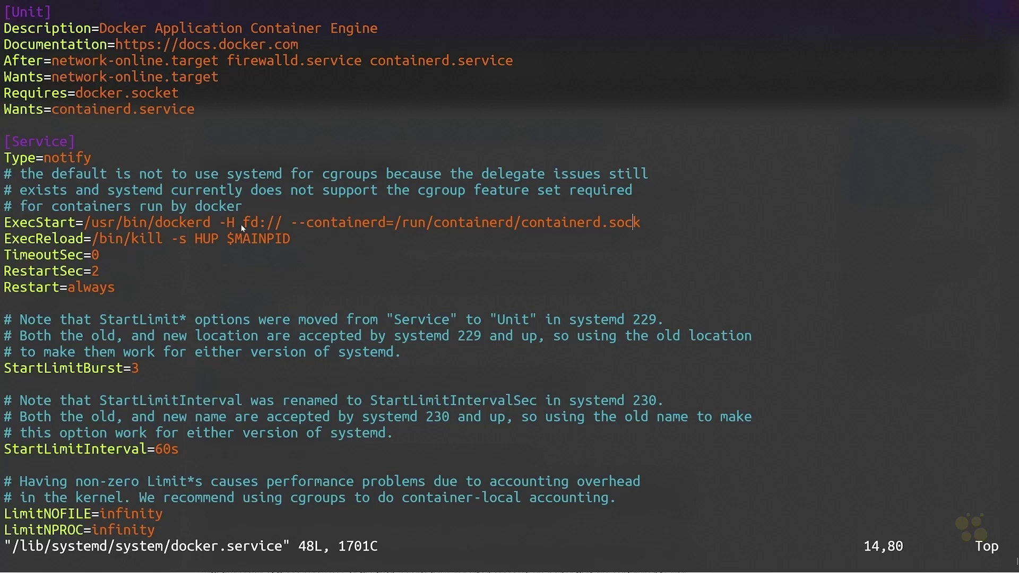
type("a --e")
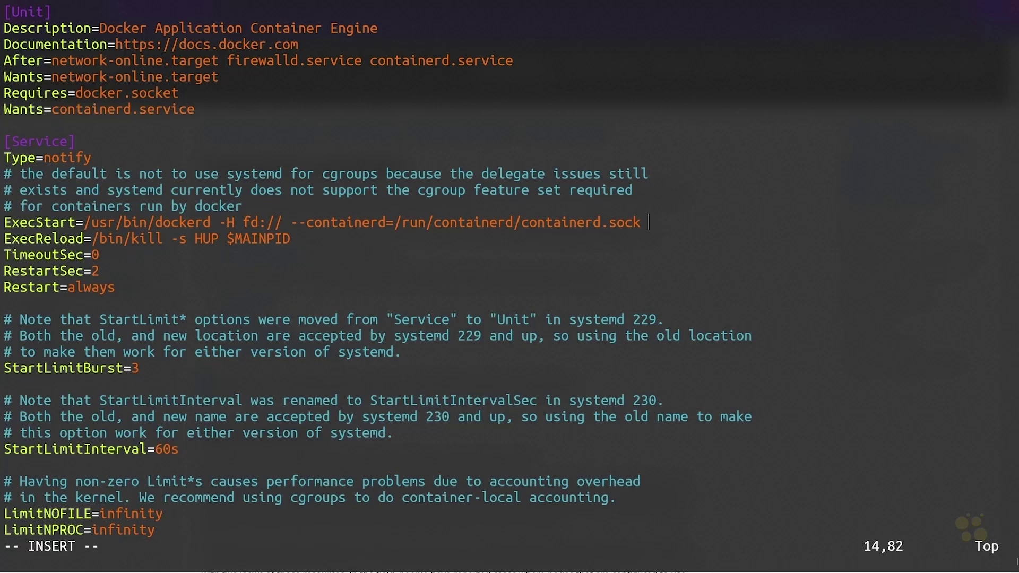
type("xec-opt")
key("BackSpace")
type("t native.cgro")
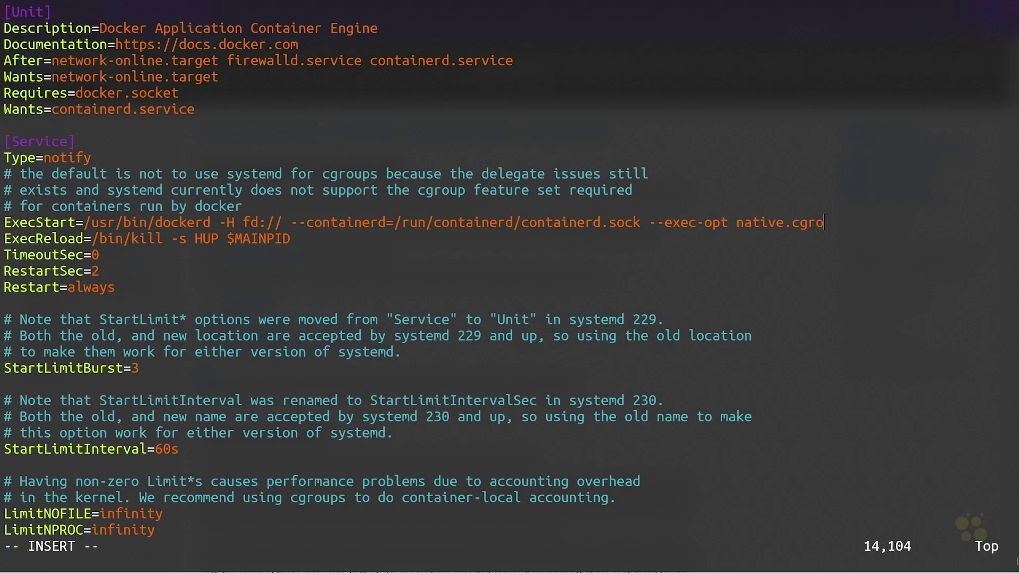
type("updriver=systemd")
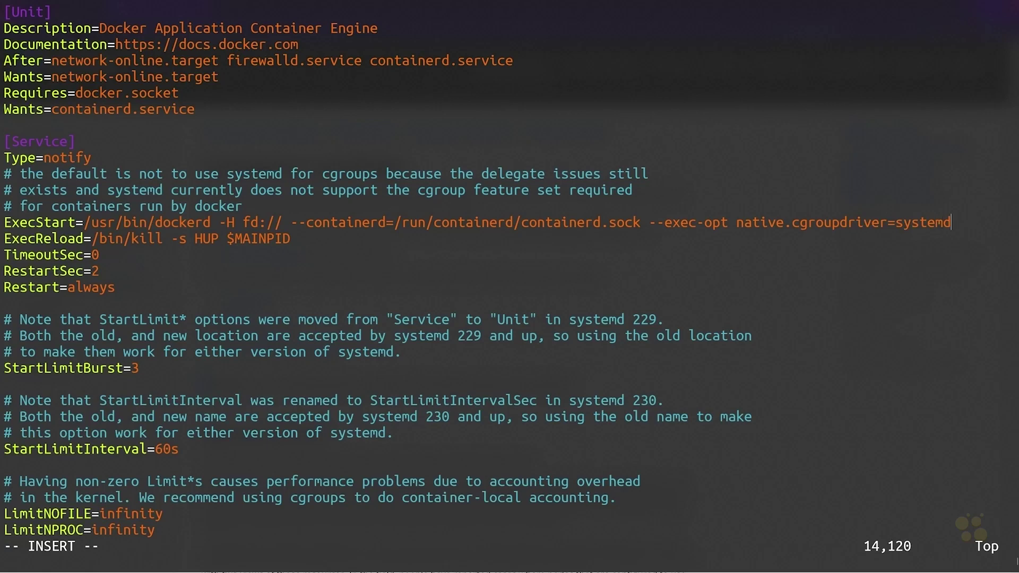
key("Left")
key("Escape")
type(":wq")
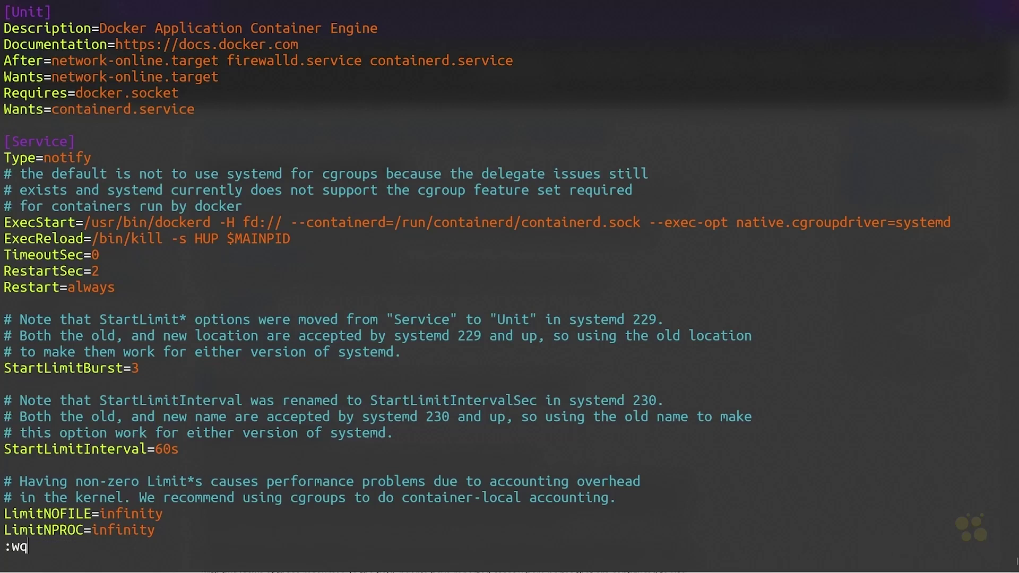
key("Return")
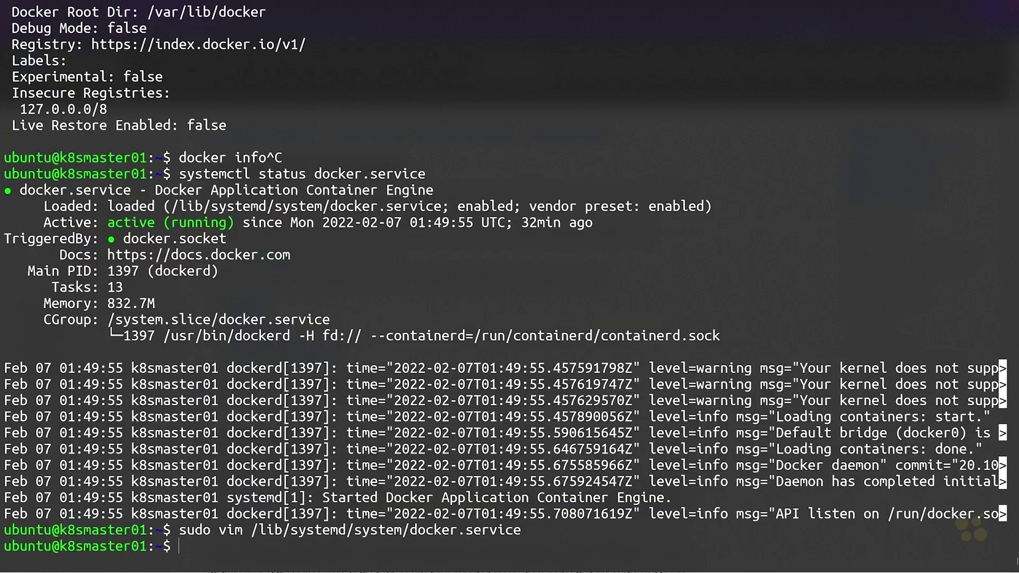
Try to apply the edited unit file by restarting docker.service with sudo systemctl restart.
type("sudo systemctl restart ")
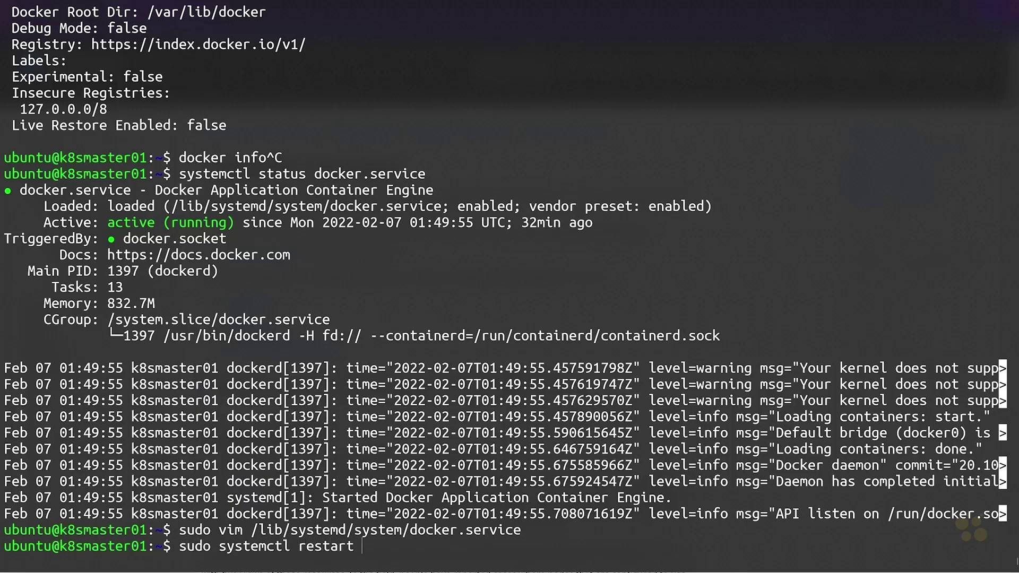
type("docker.service")
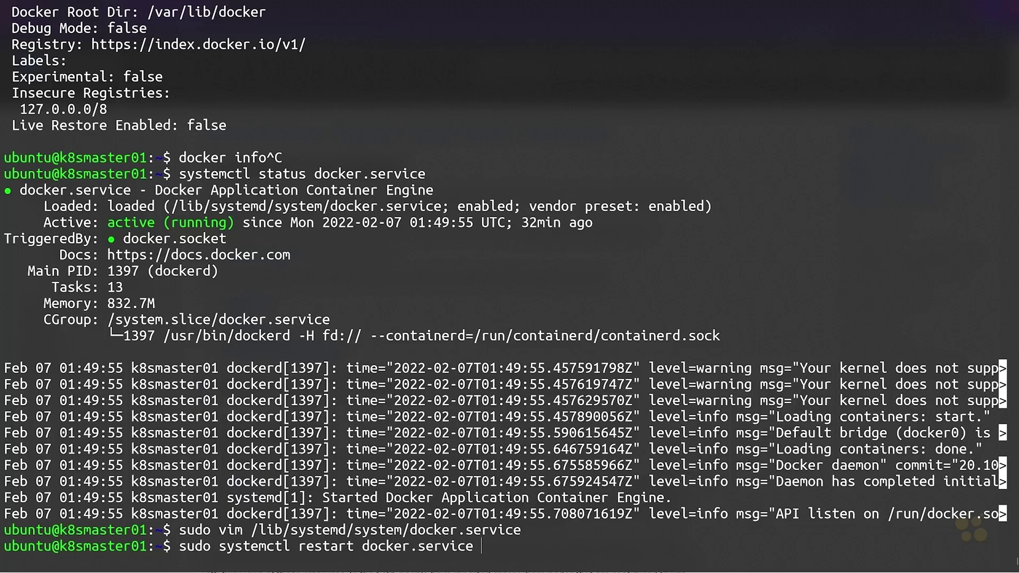
key("Return")
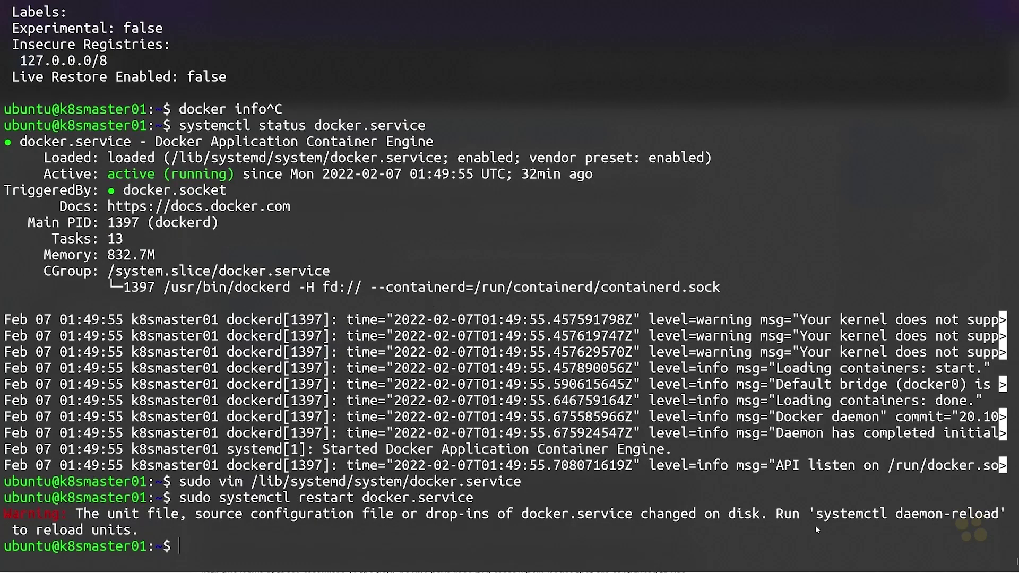
Reload the systemd unit files with sudo systemctl daemon-reload, without any further arguments.
key("Up")
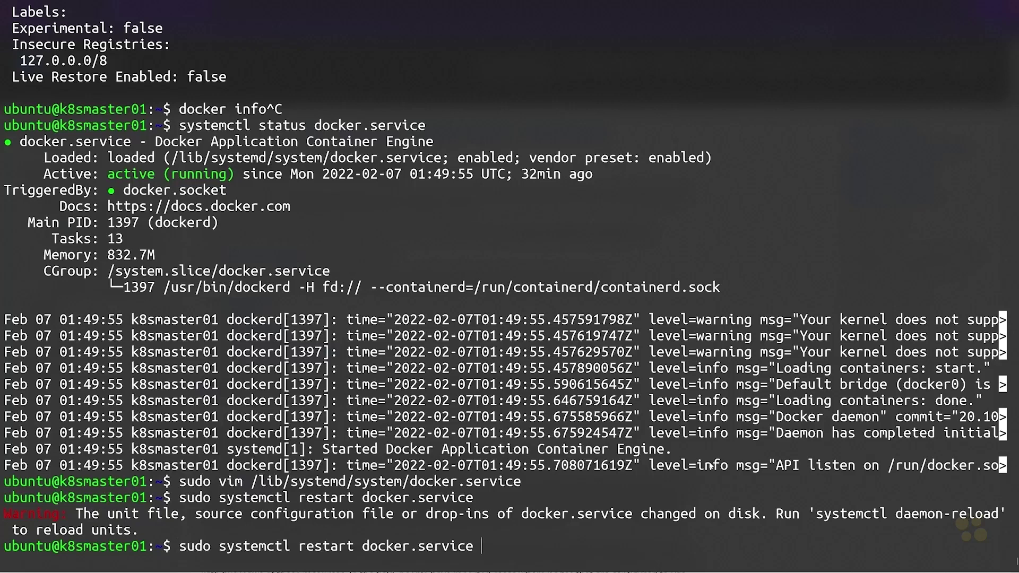
key("BackSpace")
key("BackSpace")
key("BackSpace")
key("BackSpace")
key("BackSpace")
key("BackSpace")
key("BackSpace")
key("BackSpace")
key("BackSpace")
key("BackSpace")
key("BackSpace")
key("BackSpace")
key("BackSpace")
key("BackSpace")
key("BackSpace")
key("BackSpace")
key("BackSpace")
key("BackSpace")
key("BackSpace")
key("BackSpace")
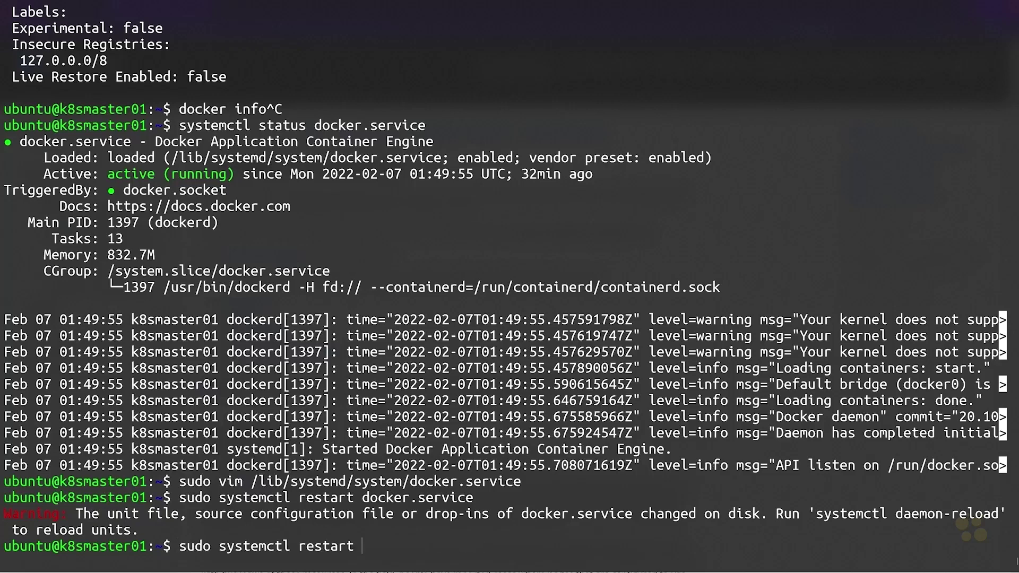
type("daemon-reload doc")
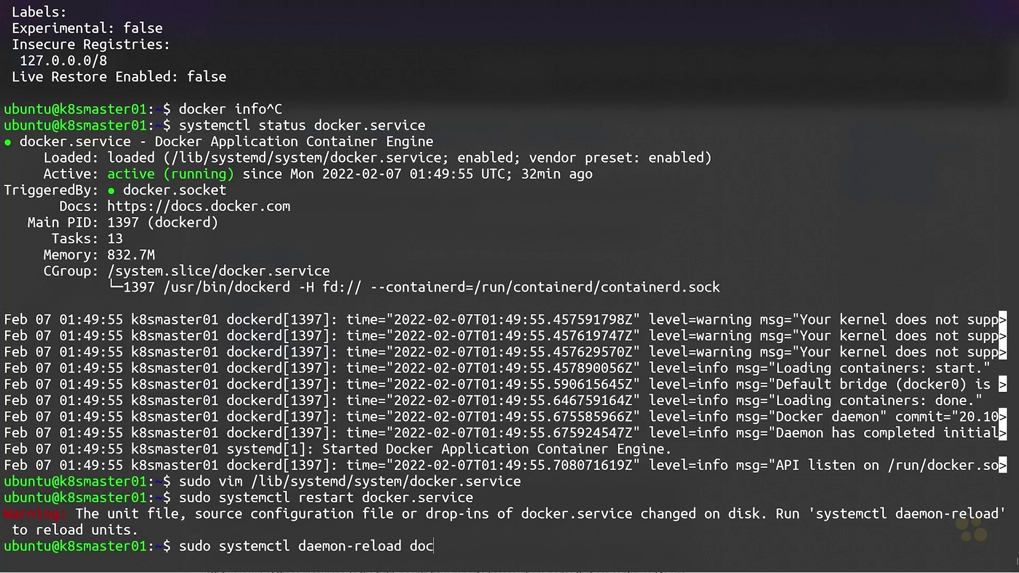
key("BackSpace")
key("BackSpace")
key("Return")
key("Up")
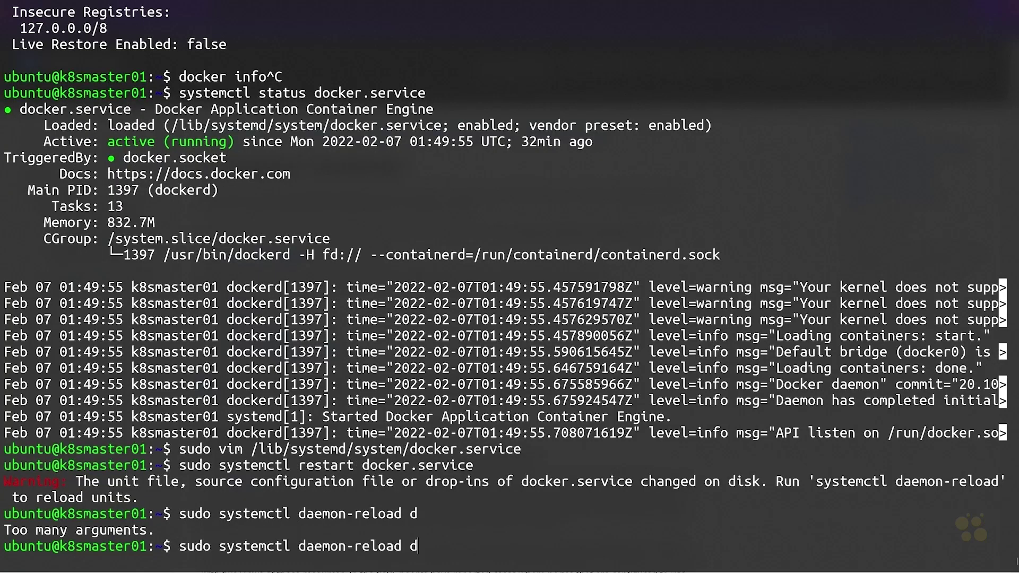
key("BackSpace")
key("Return")
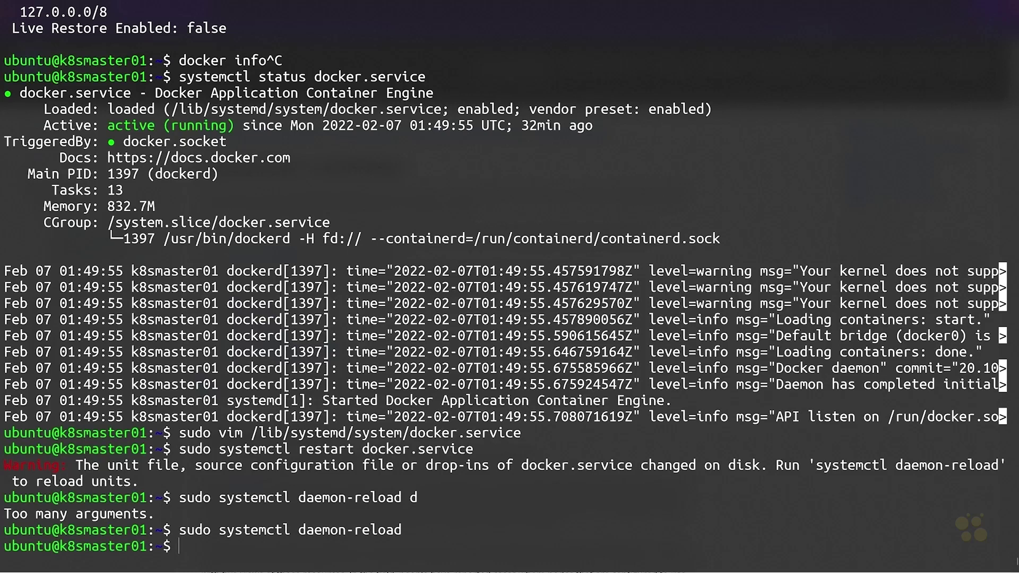
Restart docker.service with sudo and check its systemctl status, including the options of the dockerd process.
type("sudo systemctl restart docker.service")
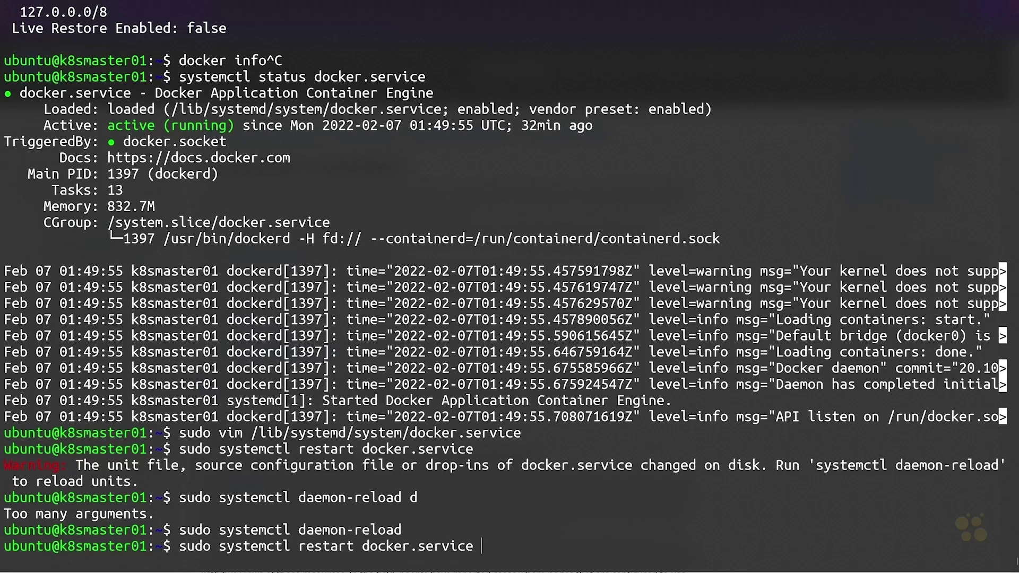
key("Return")
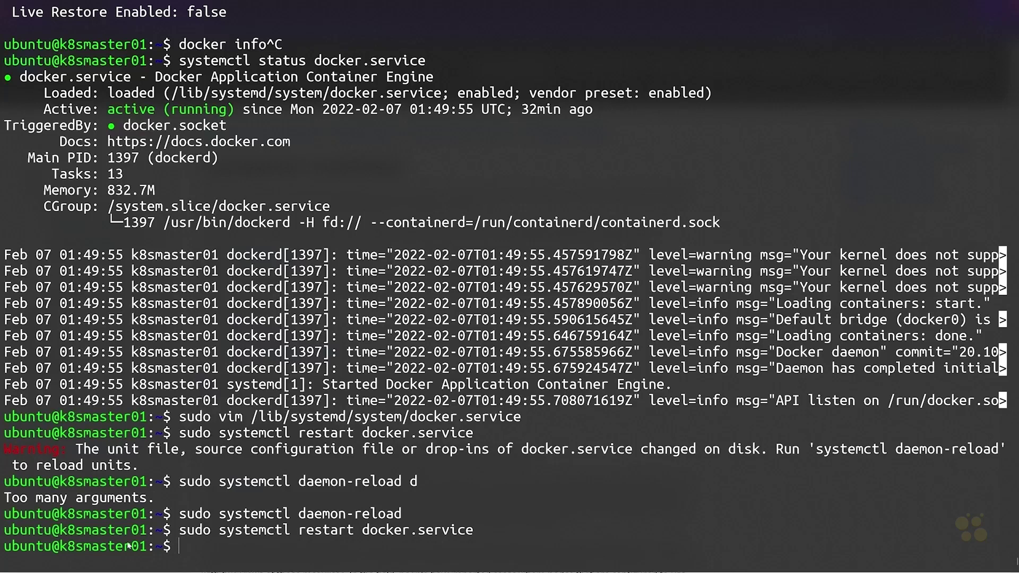
key("Up")
key("Up")
key("Up")
key("Up")
key("Up")
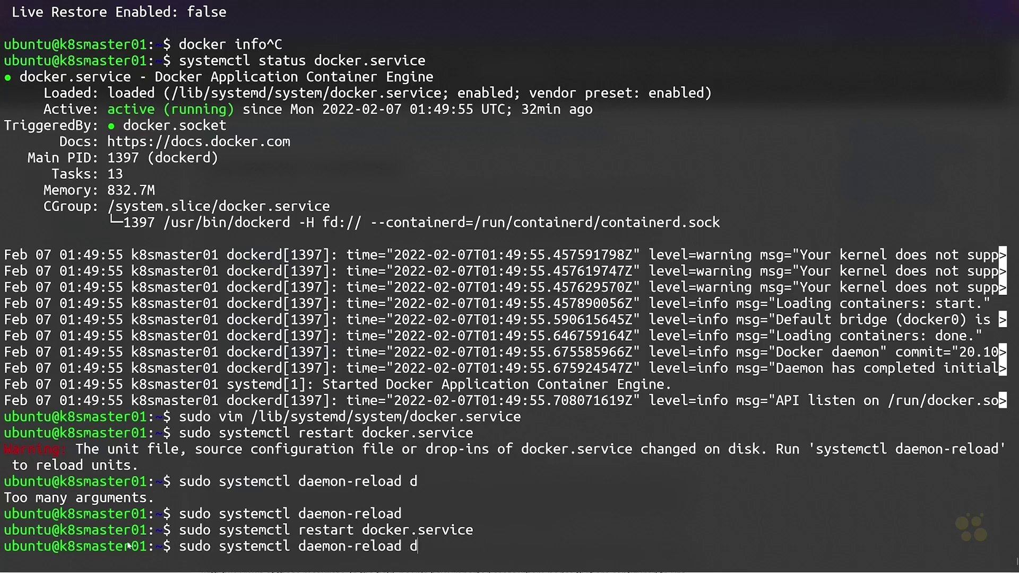
key("Up")
key("Up")
key("Down")
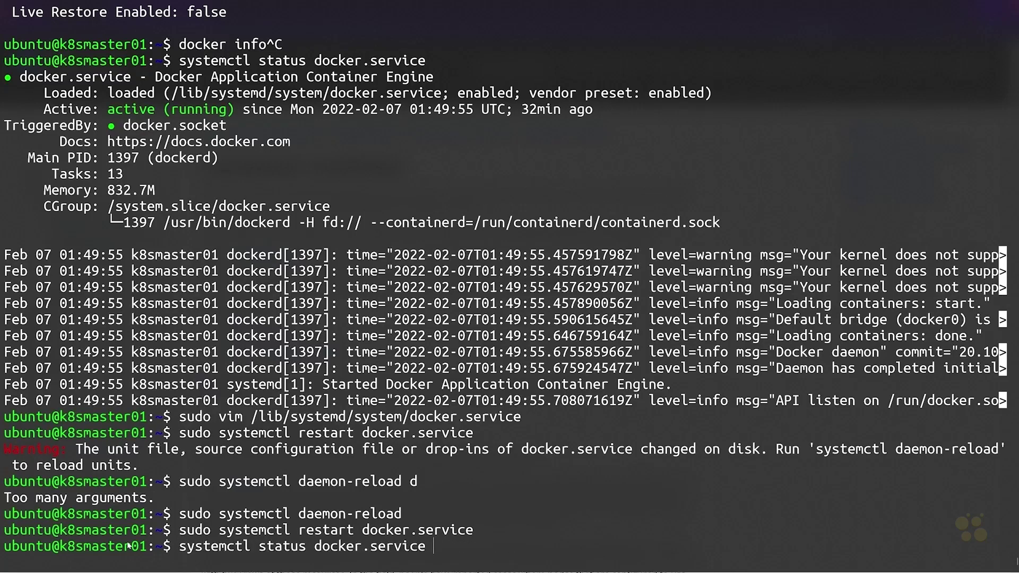
key("Return")
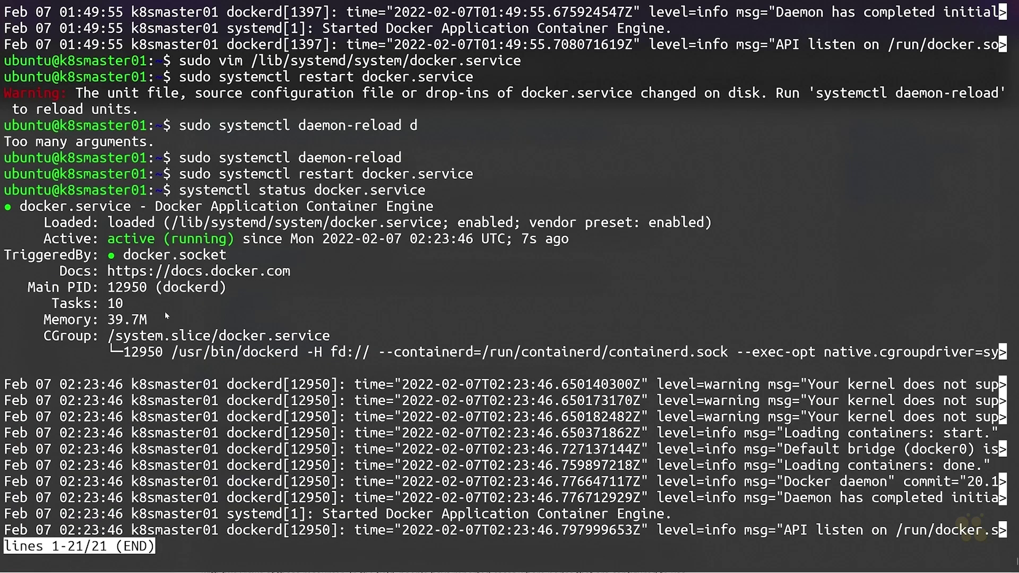
type("q")
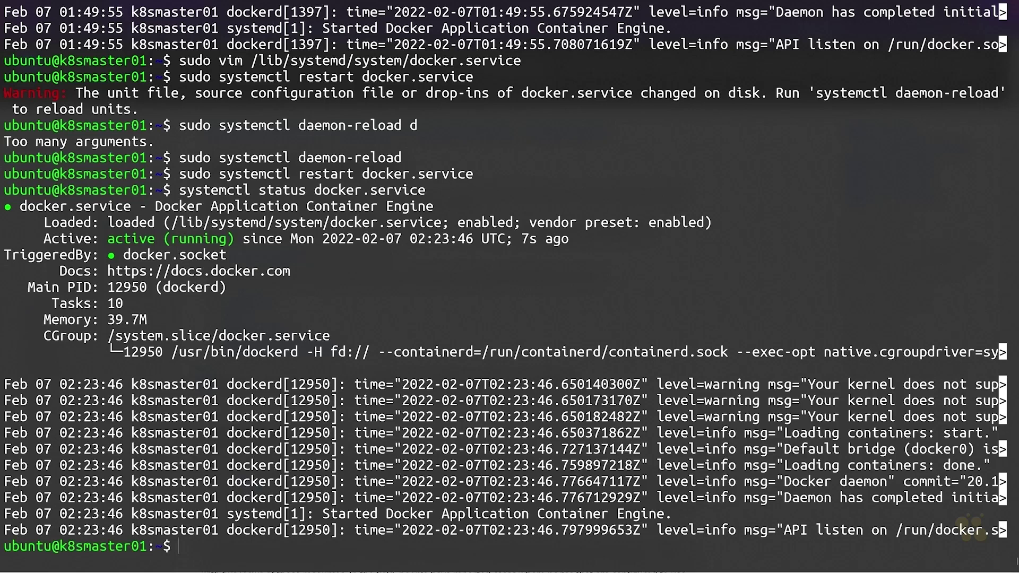
Check the cgroup driver that Docker is using in the output of docker info.
type("docker info")
key("Return")
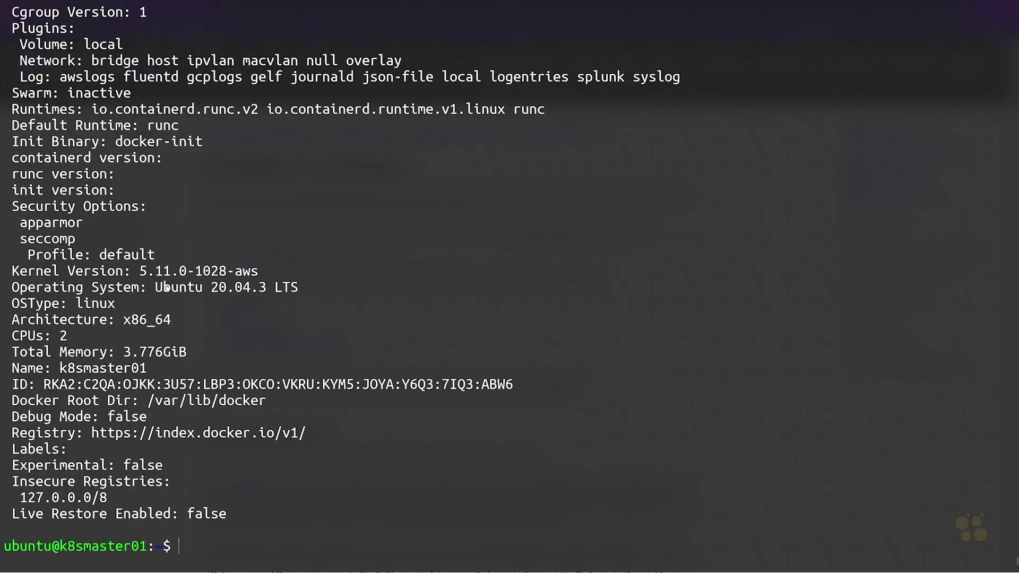
scroll(148, 287, "up", 4)
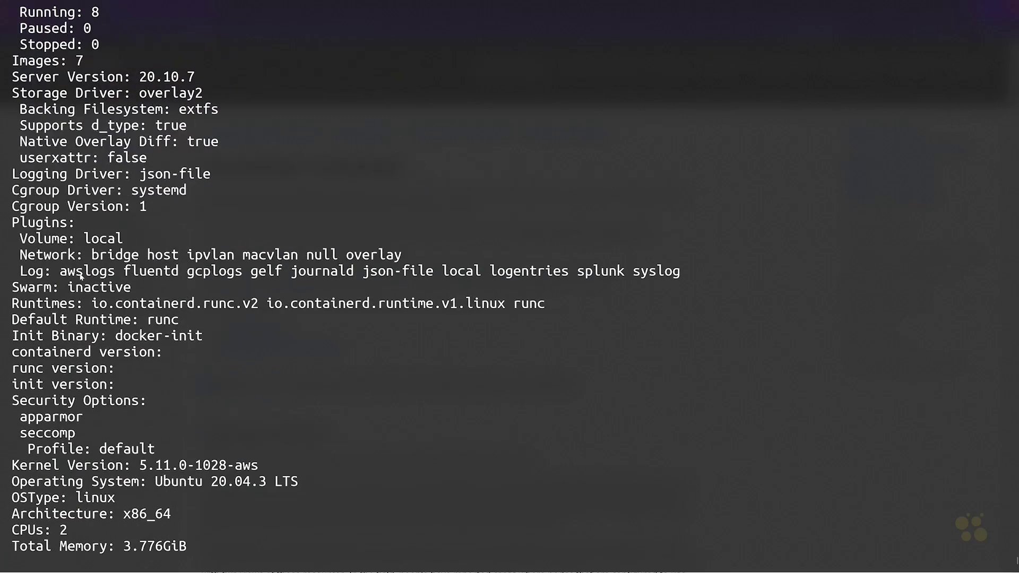
left_click_drag(12, 190, 189, 191)
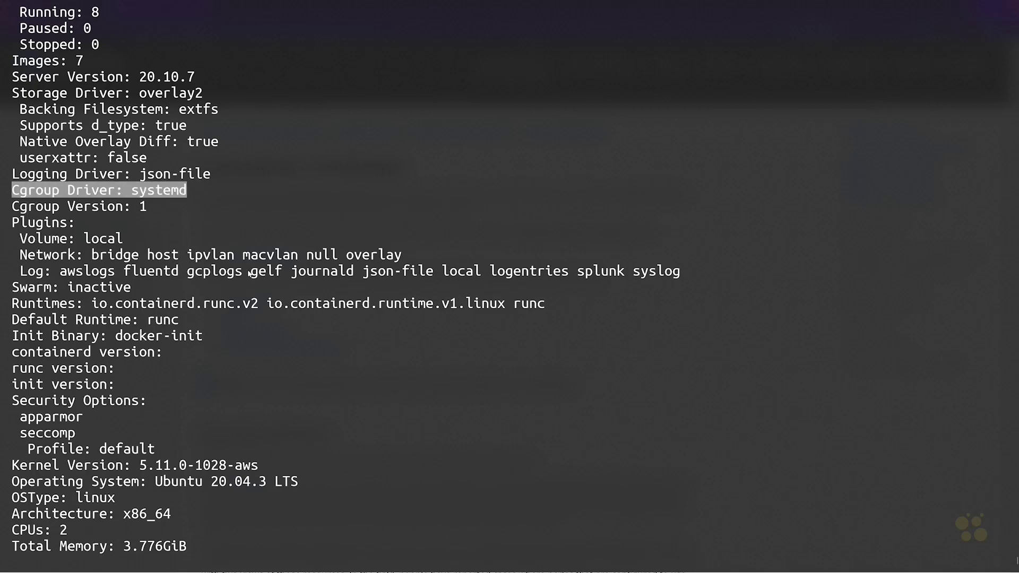
type("docker ps")
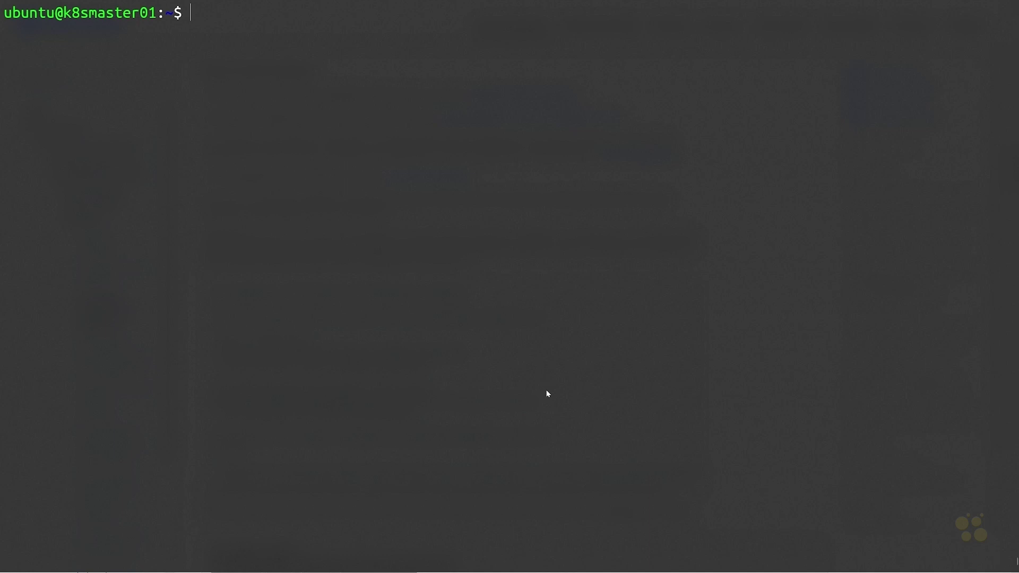
Reset the existing cluster setup with sudo kubeadm reset and agree to proceed with y.
type("sudo kubeadm")
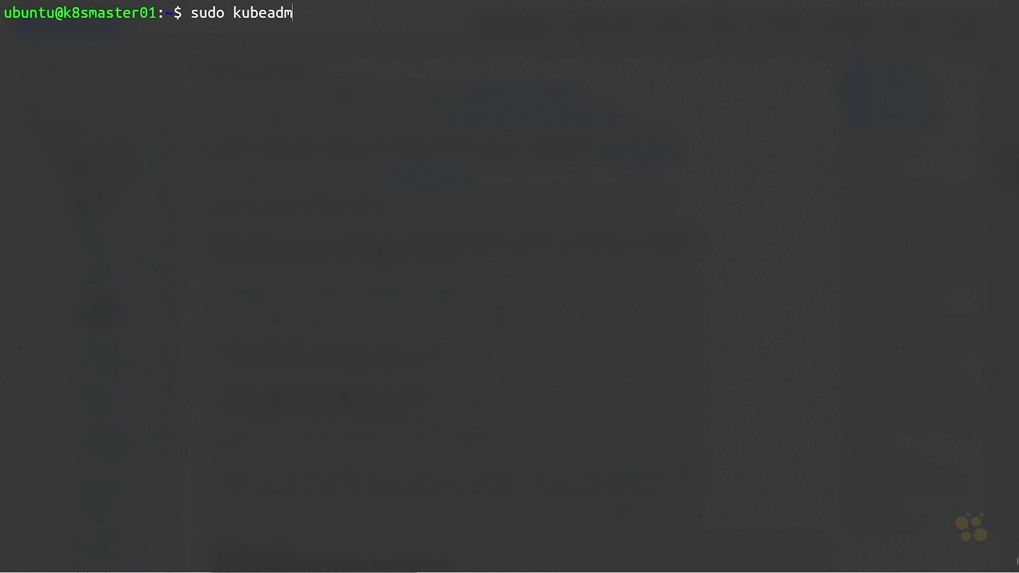
type(" reste")
key("BackSpace")
key("BackSpace")
type("et")
key("Return")
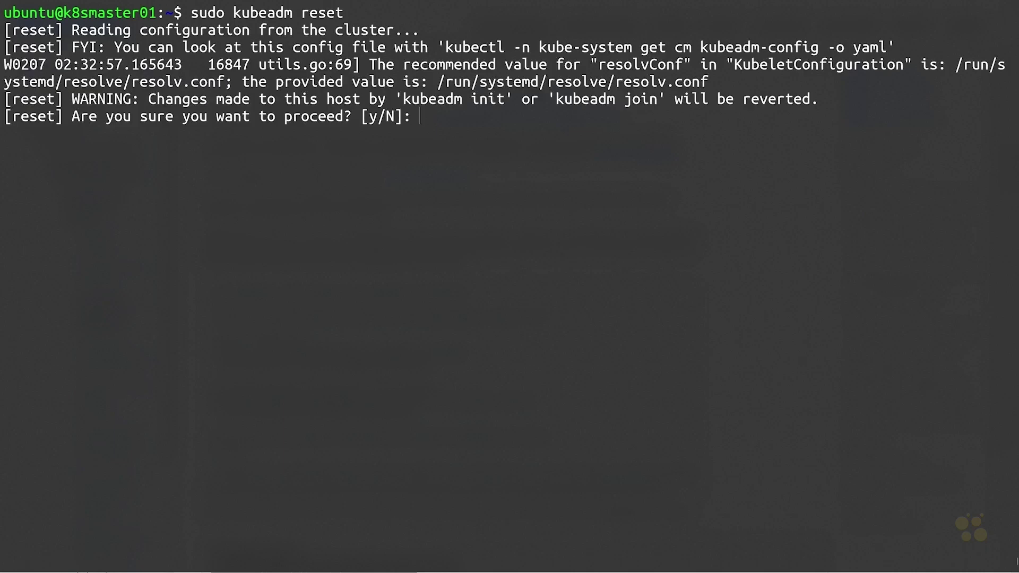
type("y")
key("Return")
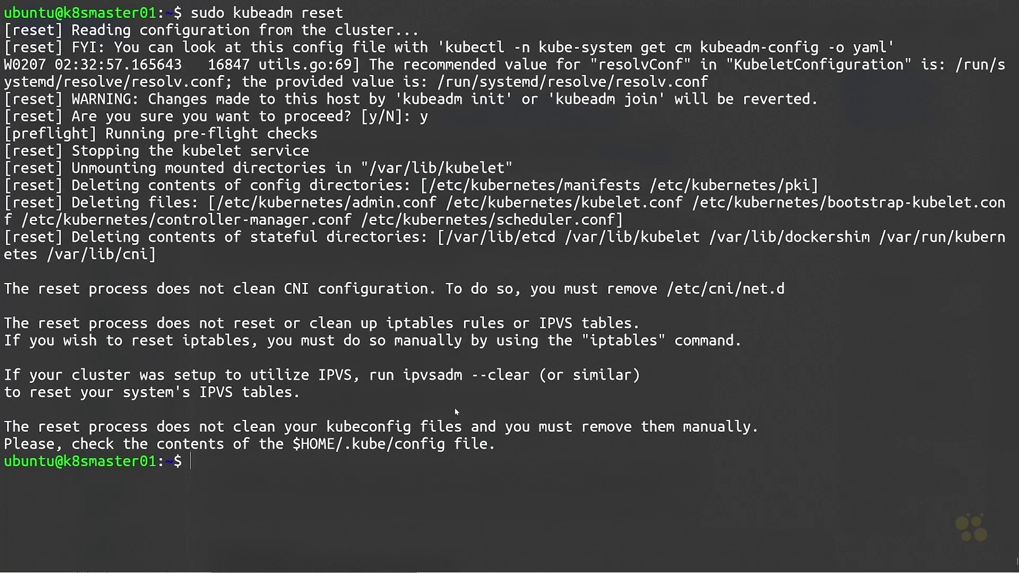
Remove the leftover kubeconfig file .kube/config from the home directory.
left_click_drag(353, 442, 497, 450)
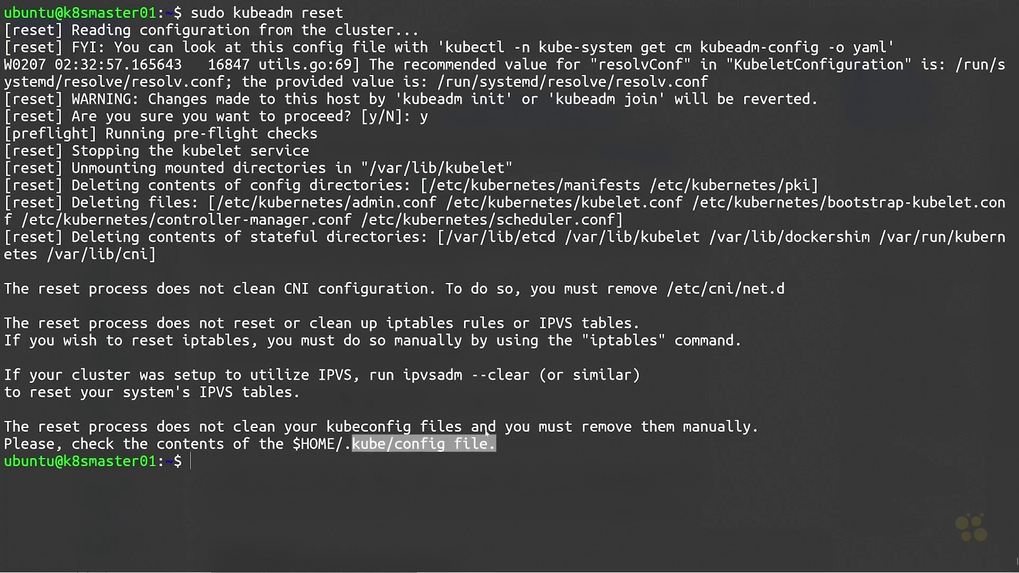
left_click(486, 432)
type("rm .kube/")
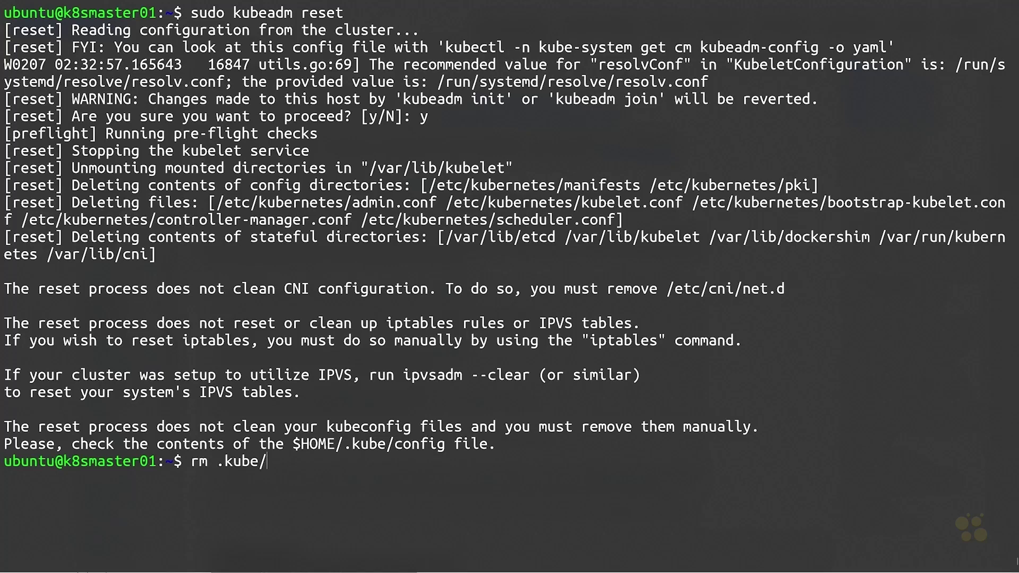
type("config")
key("Return")
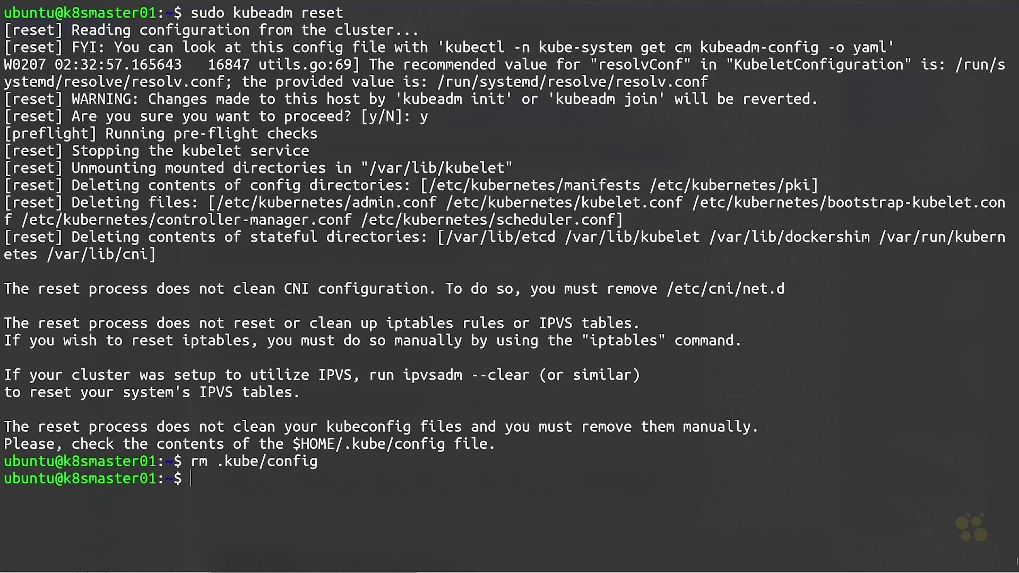
Initialize the control plane again by recalling and running sudo kubeadm init --pod-network-cidr 10.88.0.0/16.
key("ctrl+r")
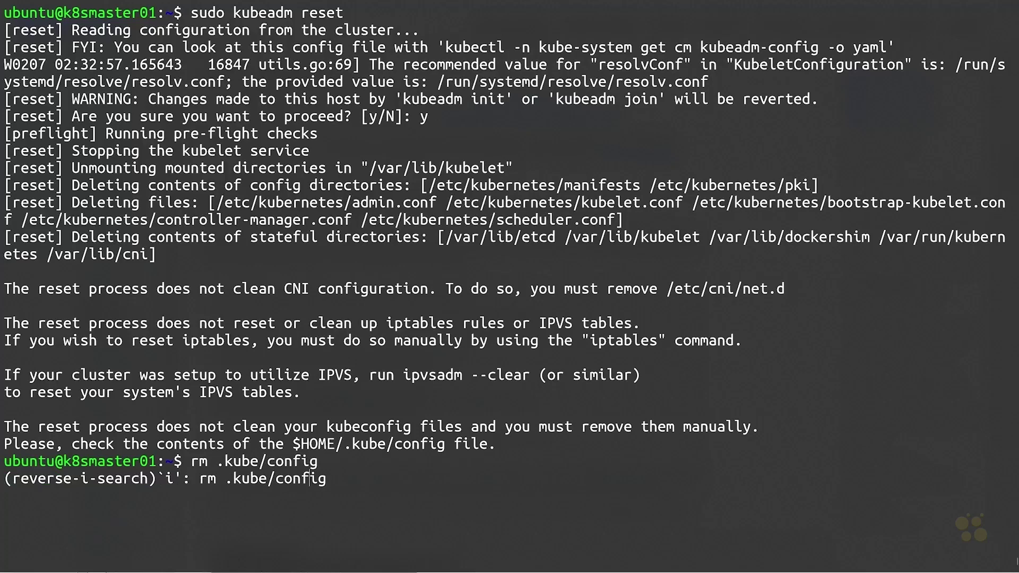
type("init --pod-network-cidr 10.88.0.0")
key("Right")
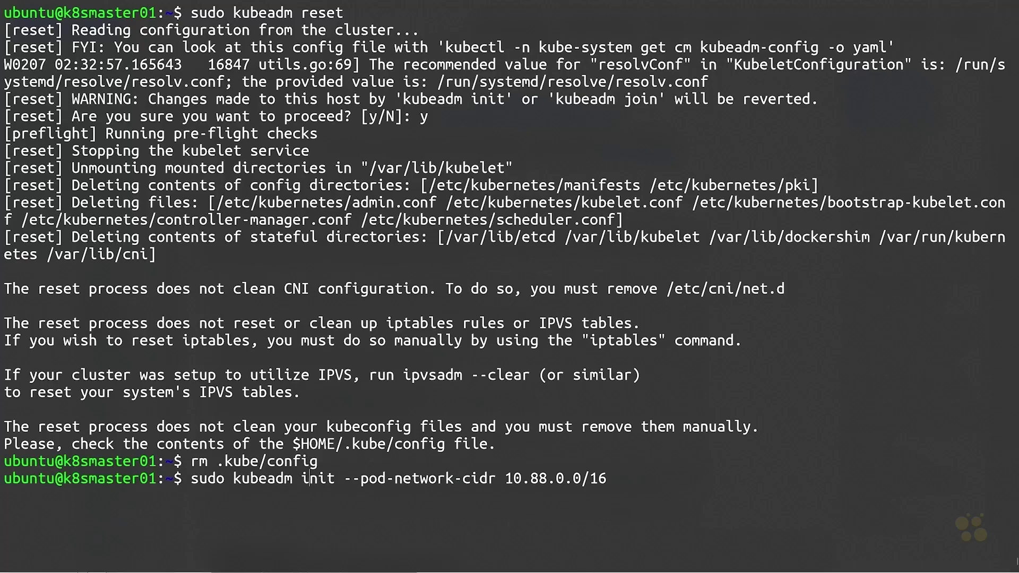
key("Return")
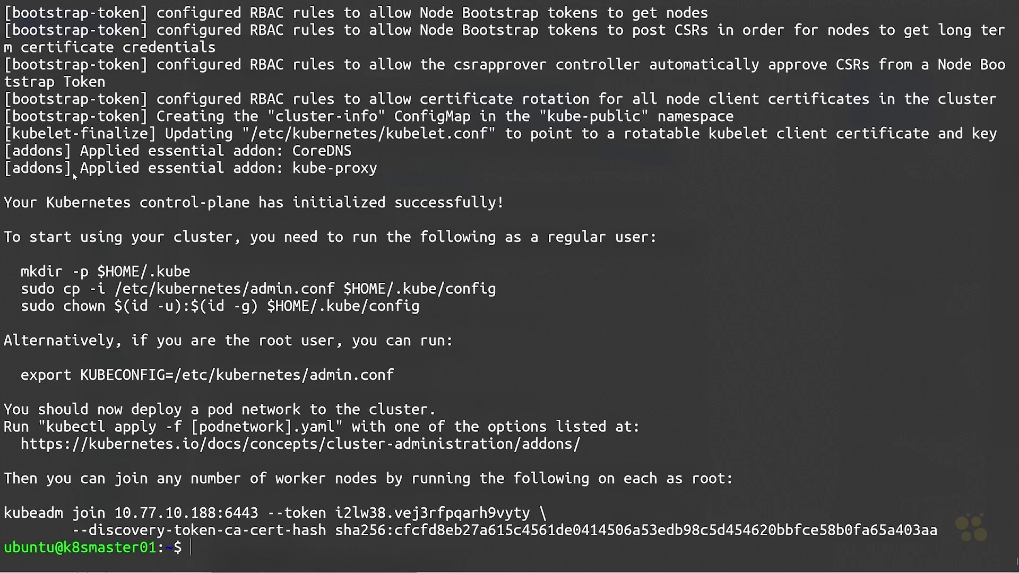
Examine the kubeadm init output, especially the applied addons and the kubeconfig setup commands for a regular user.
left_click_drag(293, 150, 352, 153)
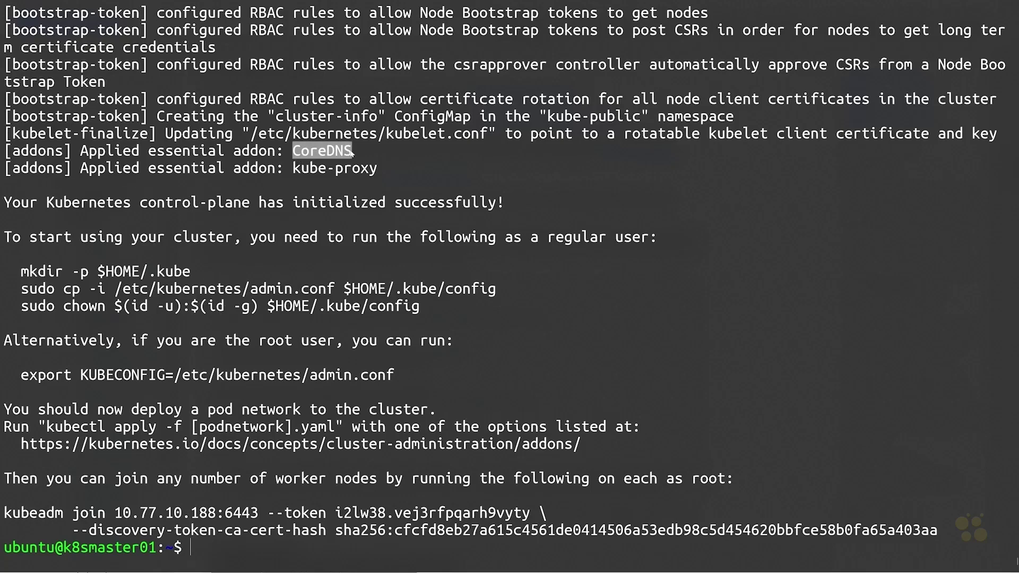
double_click(299, 170)
left_click(355, 175)
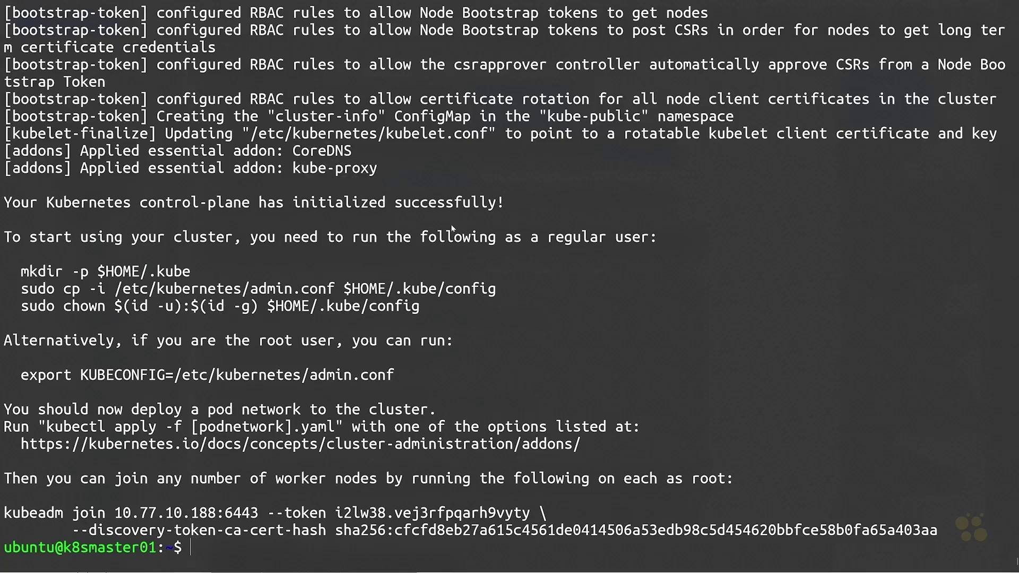
scroll(275, 130, "up", 5)
scroll(260, 231, "down", 5)
left_click_drag(15, 278, 426, 310)
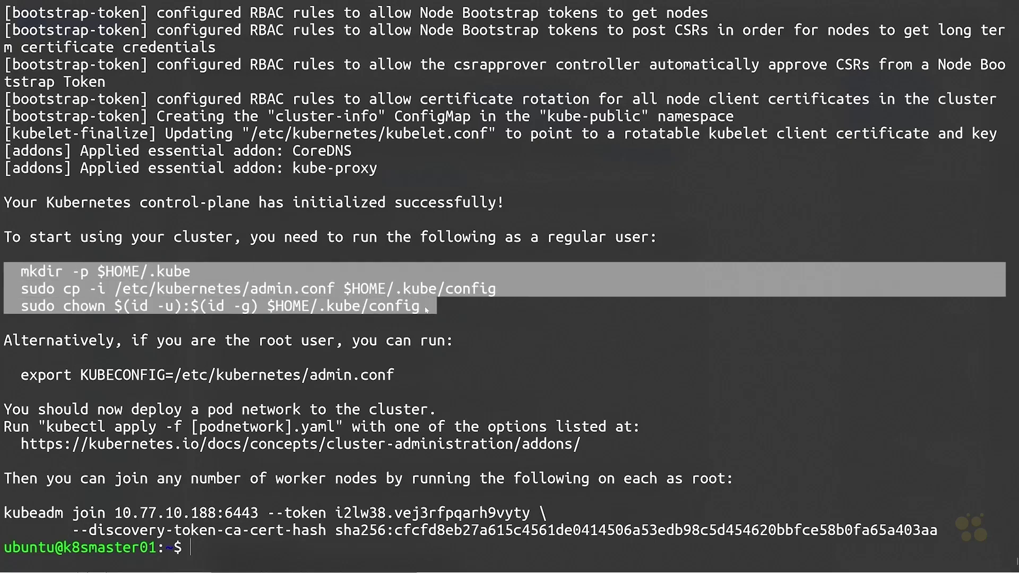
left_click(399, 291)
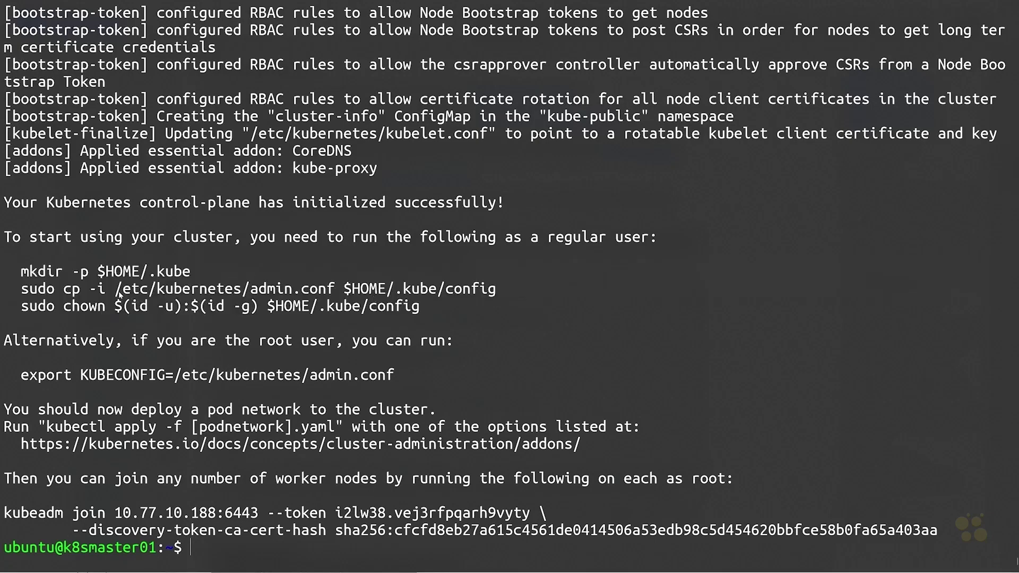
left_click_drag(115, 289, 334, 290)
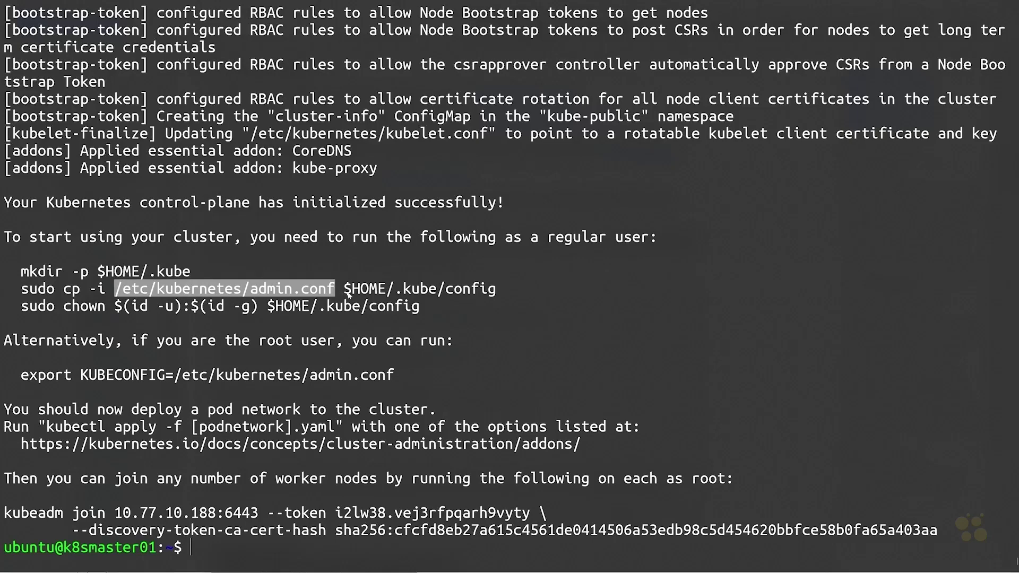
left_click_drag(268, 308, 421, 309)
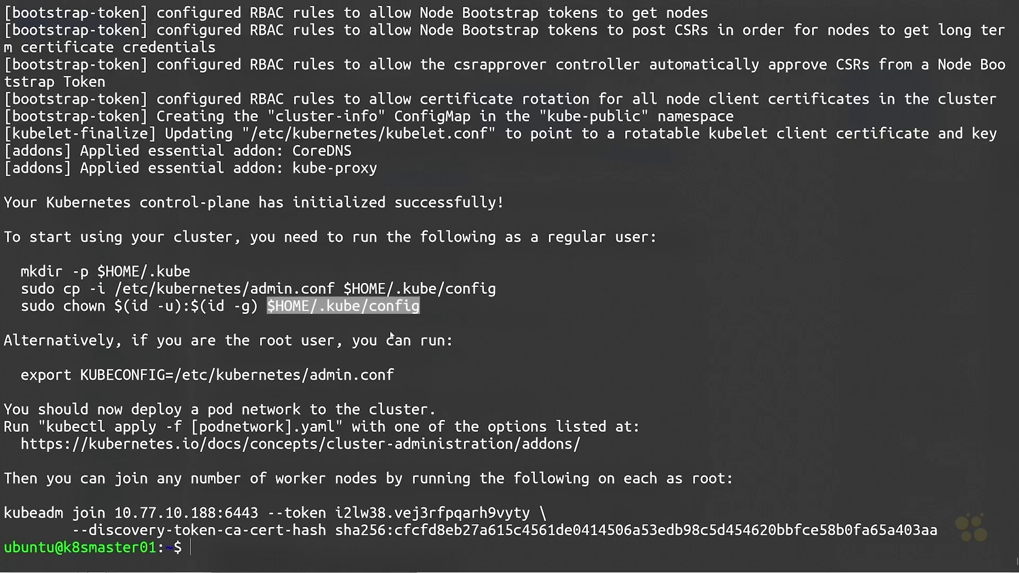
Paste and run the three suggested commands that create $HOME/.kube, copy /etc/kubernetes/admin.conf to $HOME/.kube/config and change its ownership.
left_click(301, 384)
triple_click(23, 275)
right_click(22, 275)
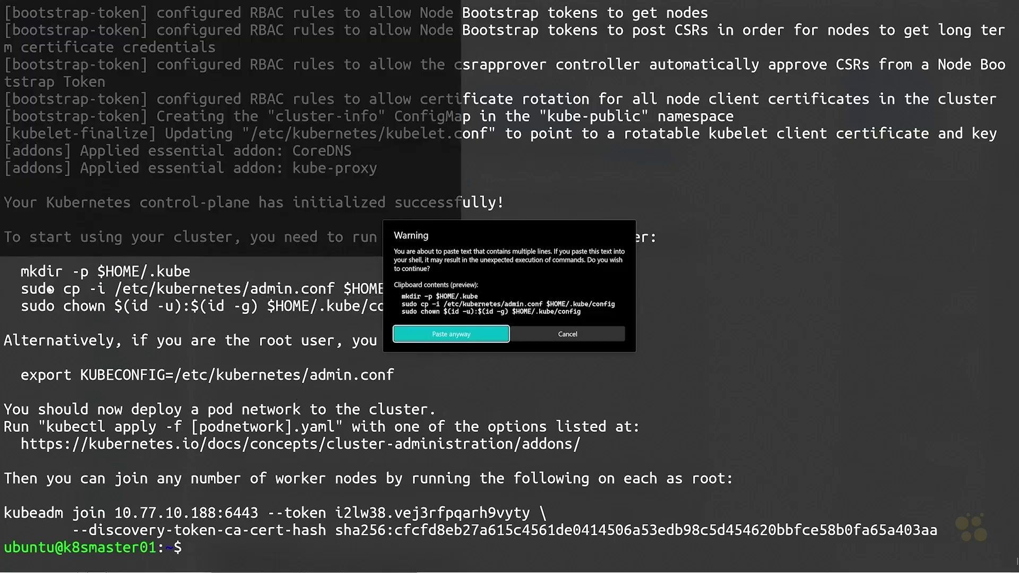
left_click(547, 391)
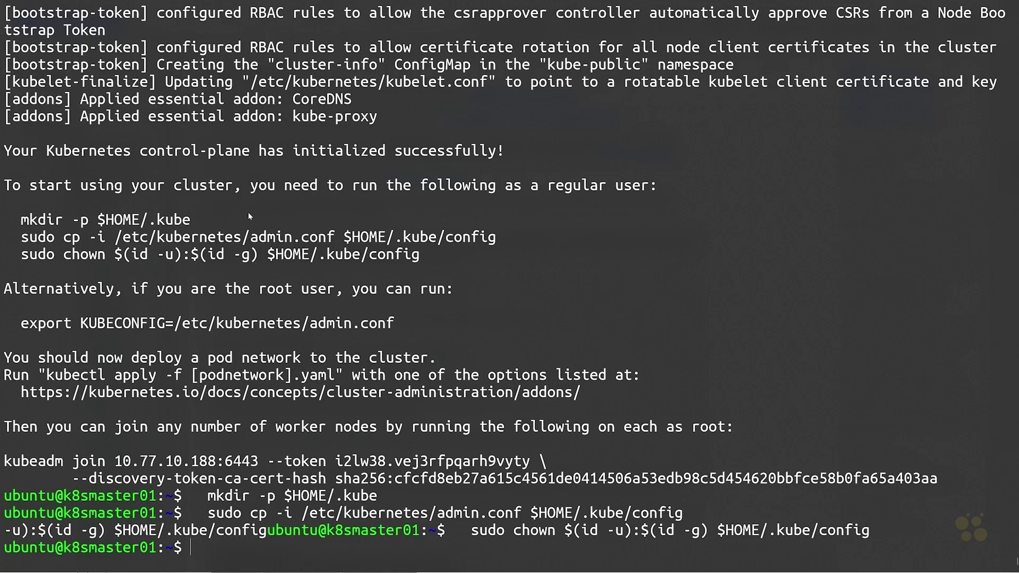
Run kubectl version and compare the client and server version entries.
type("kubectl versino")
key("BackSpace")
key("BackSpace")
type("on")
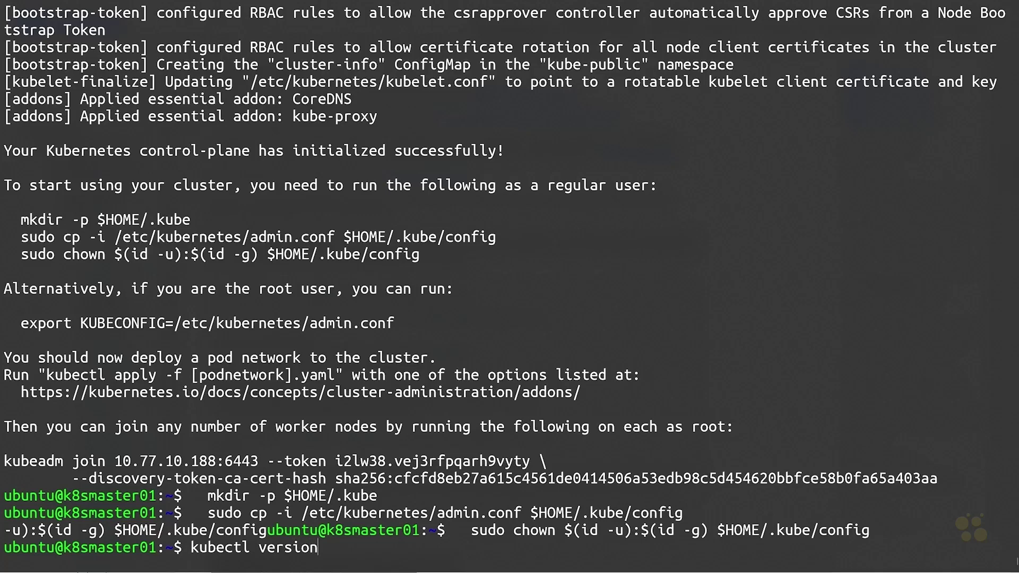
key("Return")
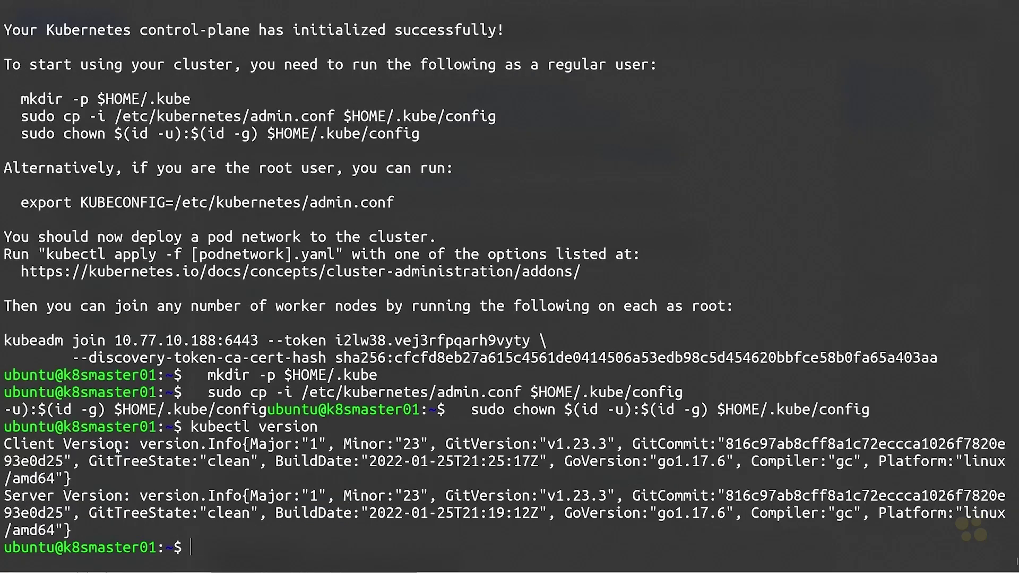
left_click_drag(6, 496, 71, 535)
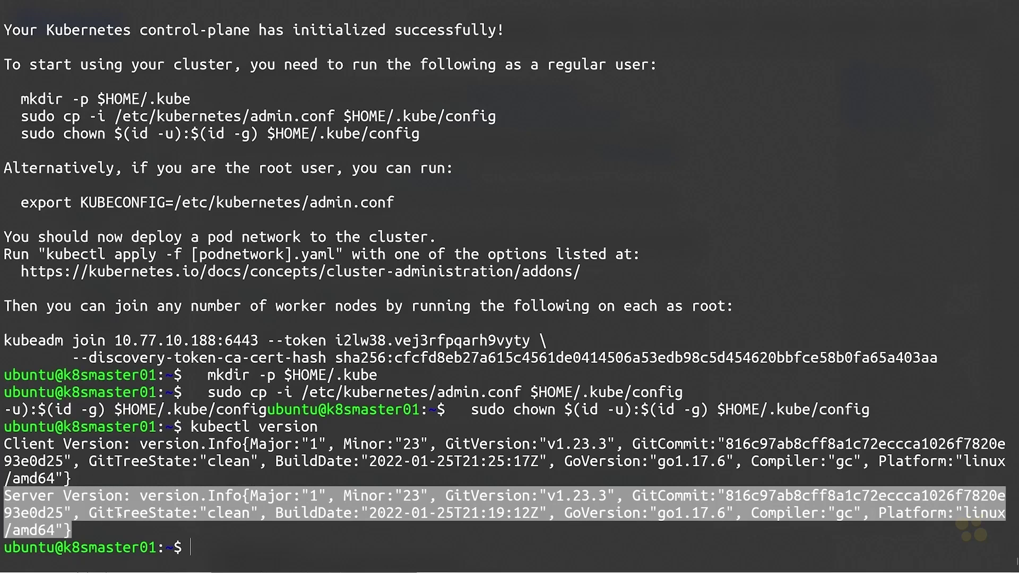
left_click_drag(15, 443, 78, 535)
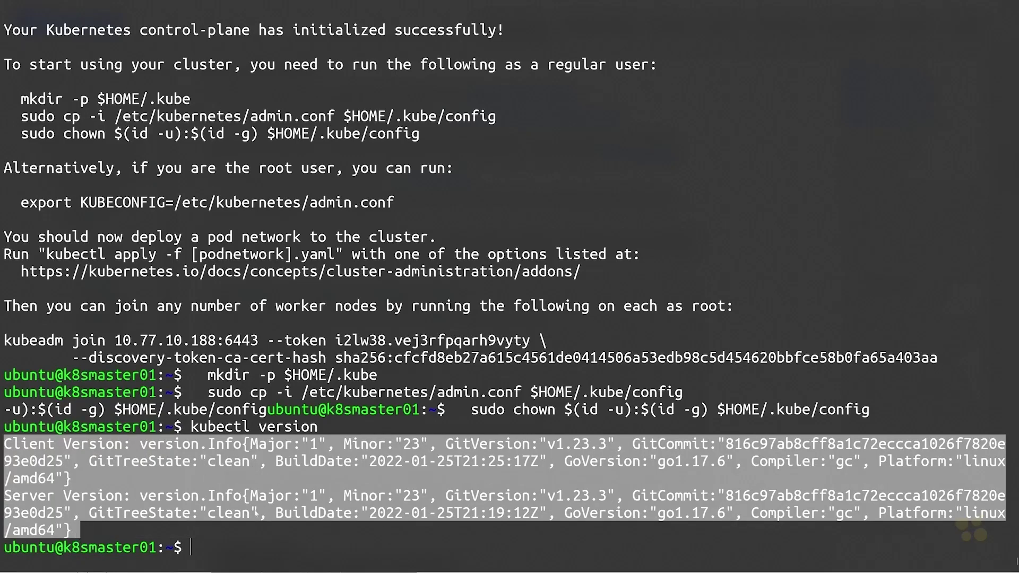
left_click(102, 492)
List the cluster's namespaces with kubectl get namespace.
type("kubectl version")
key("BackSpace")
key("BackSpace")
key("BackSpace")
key("BackSpace")
key("BackSpace")
key("BackSpace")
key("BackSpace")
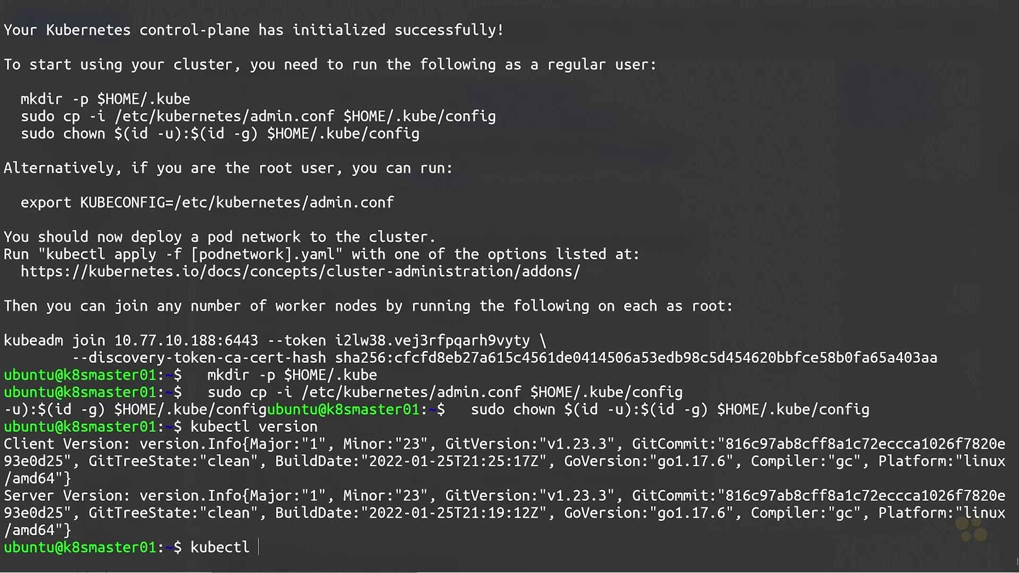
type("get namespace")
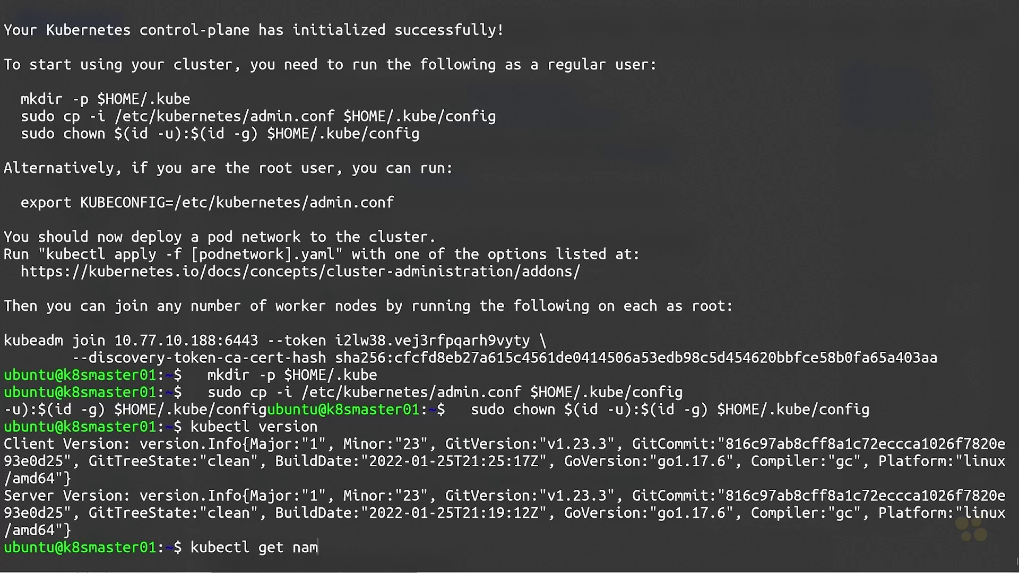
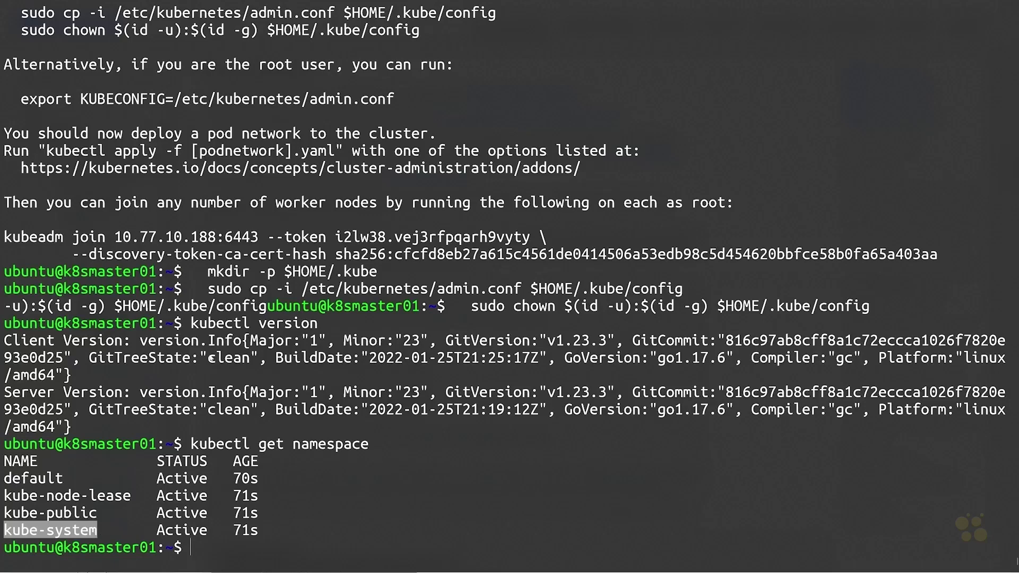
List all resources in the default namespace with kubectl get all --namespace default.
key("Up")
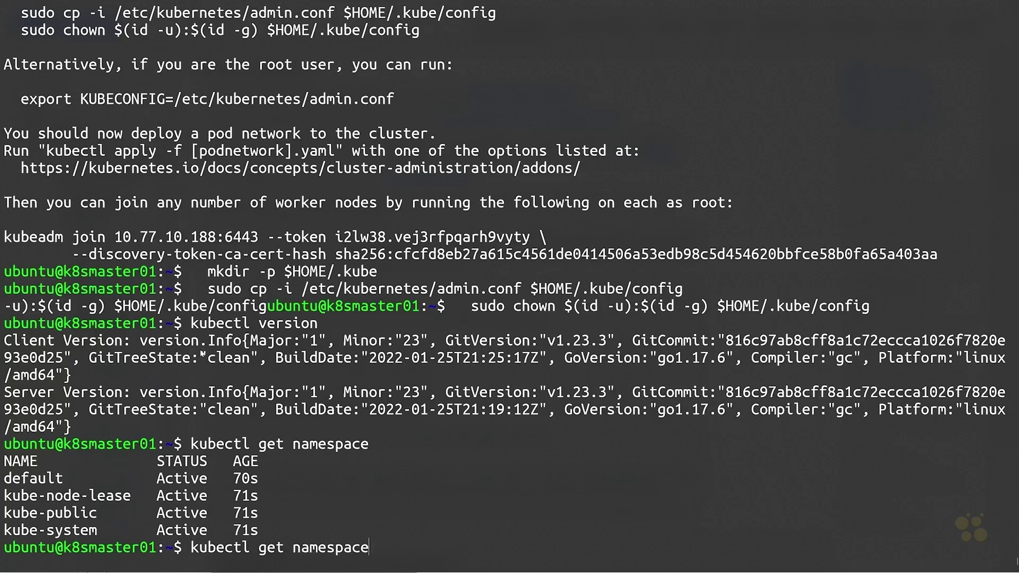
key("BackSpace")
key("BackSpace")
key("BackSpace")
key("BackSpace")
key("BackSpace")
key("BackSpace")
key("BackSpace")
key("BackSpace")
key("BackSpace")
type("all")
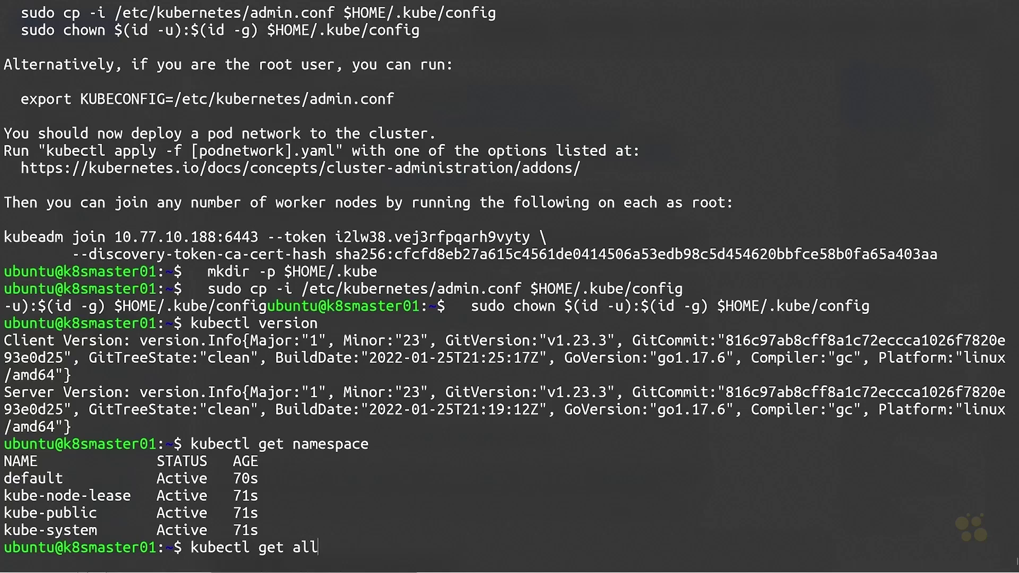
type(" --namespace default")
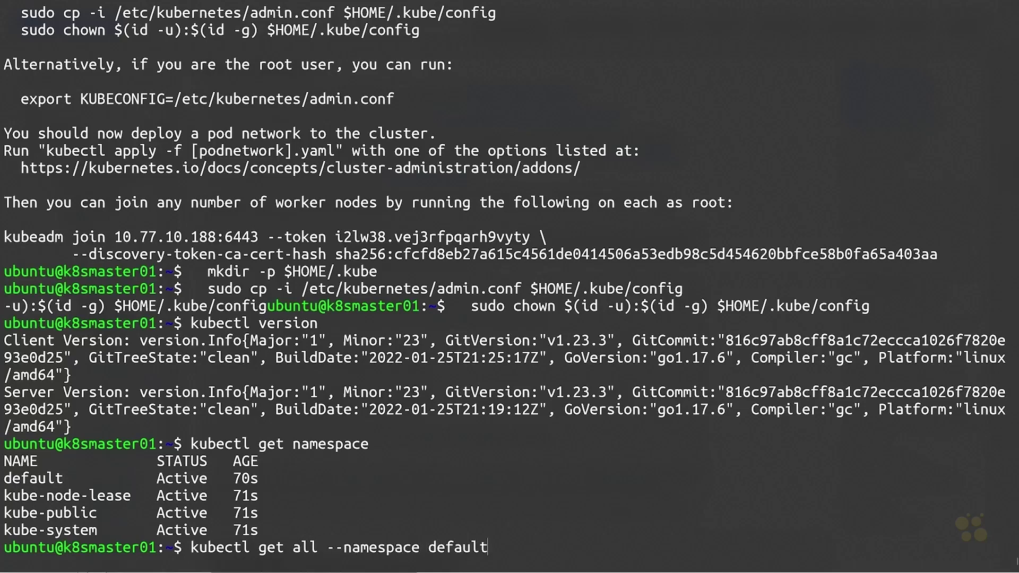
key("Return")
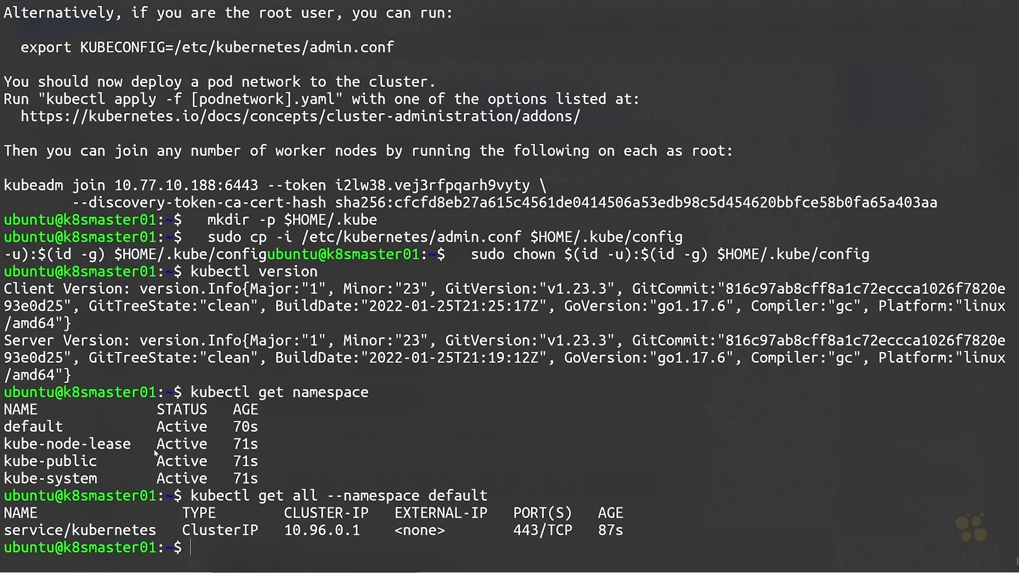
left_click_drag(7, 530, 709, 534)
left_click(395, 486)
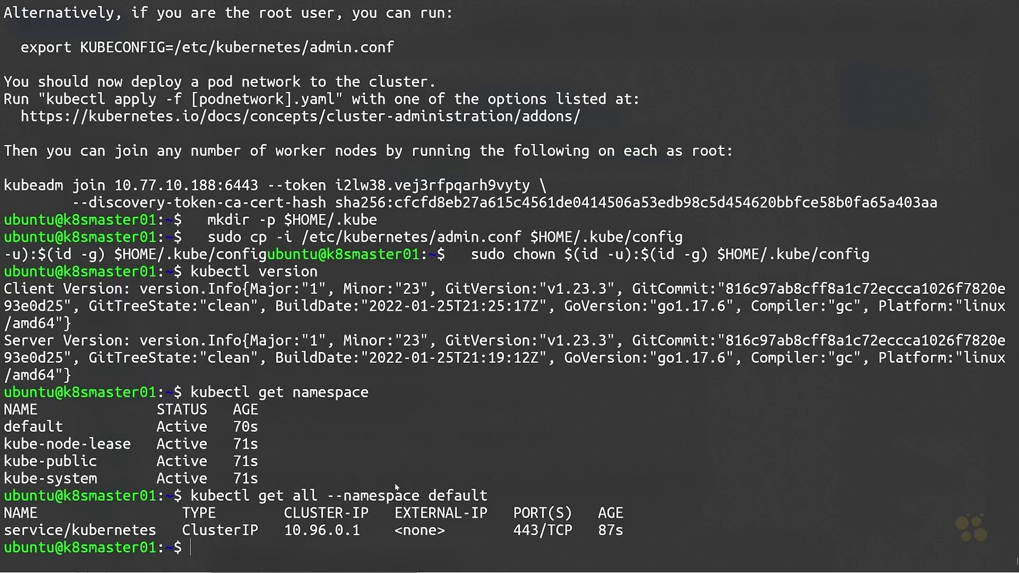
List all resources in the kube-system namespace with kubectl get all --namespace kube-system.
double_click(7, 480)
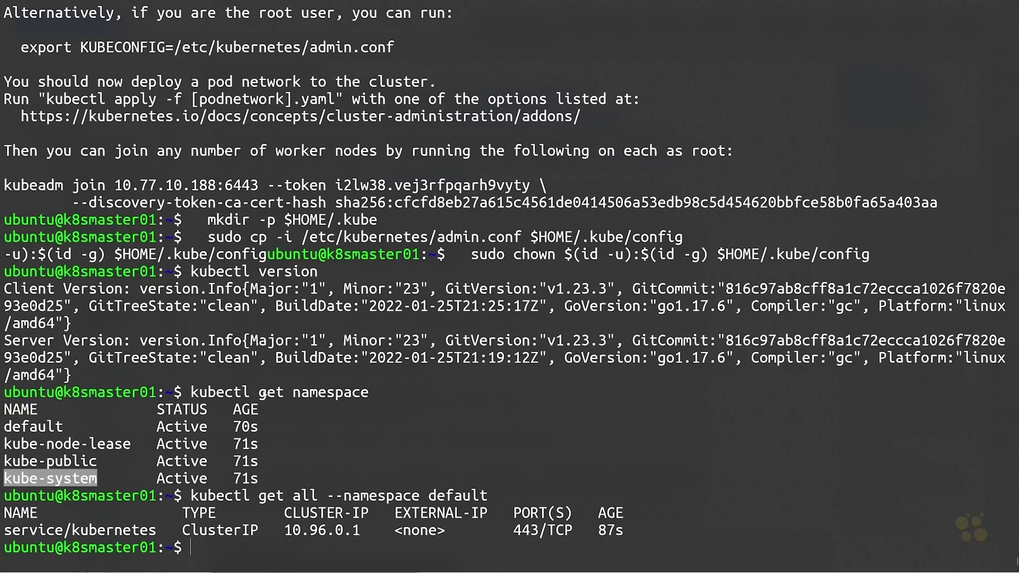
key("Up")
key("BackSpace")
key("BackSpace")
key("BackSpace")
key("BackSpace")
key("BackSpace")
key("BackSpace")
key("BackSpace")
type("kube-system")
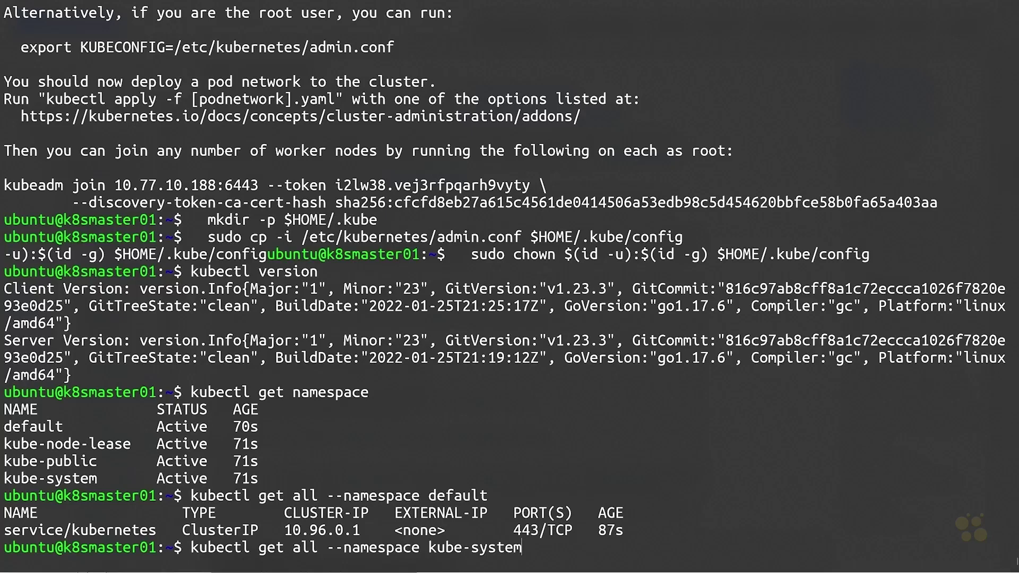
key("Return")
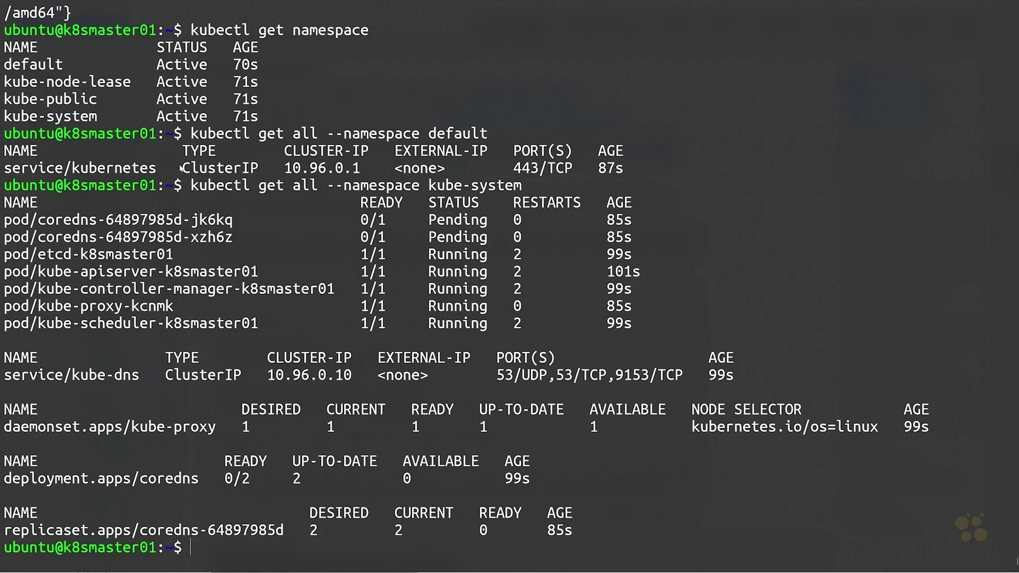
Examine the kube-system pod entries one by one, from coredns and etcd through the API server, controller manager, proxy and scheduler.
left_click_drag(39, 219, 174, 220)
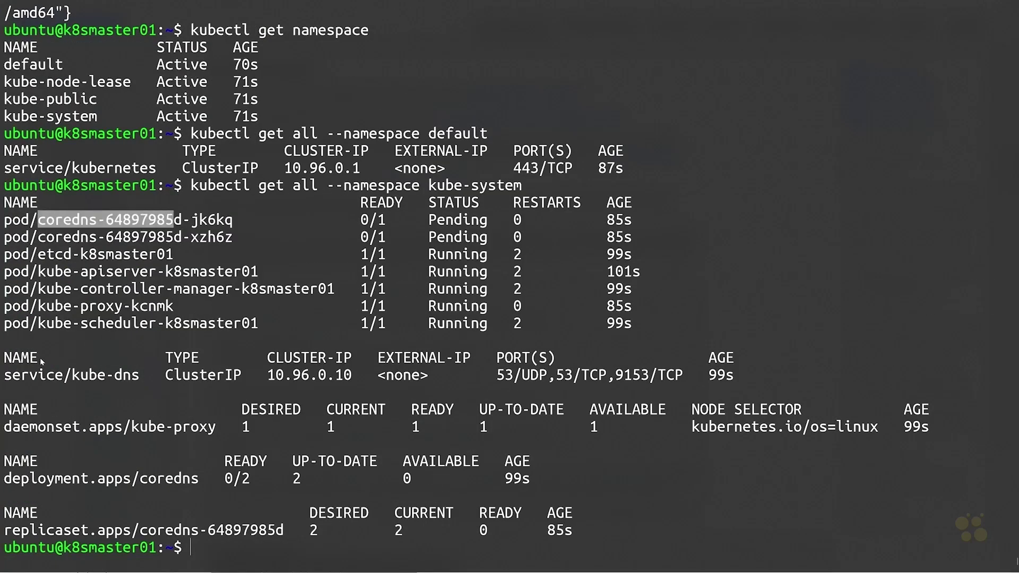
left_click_drag(38, 255, 146, 255)
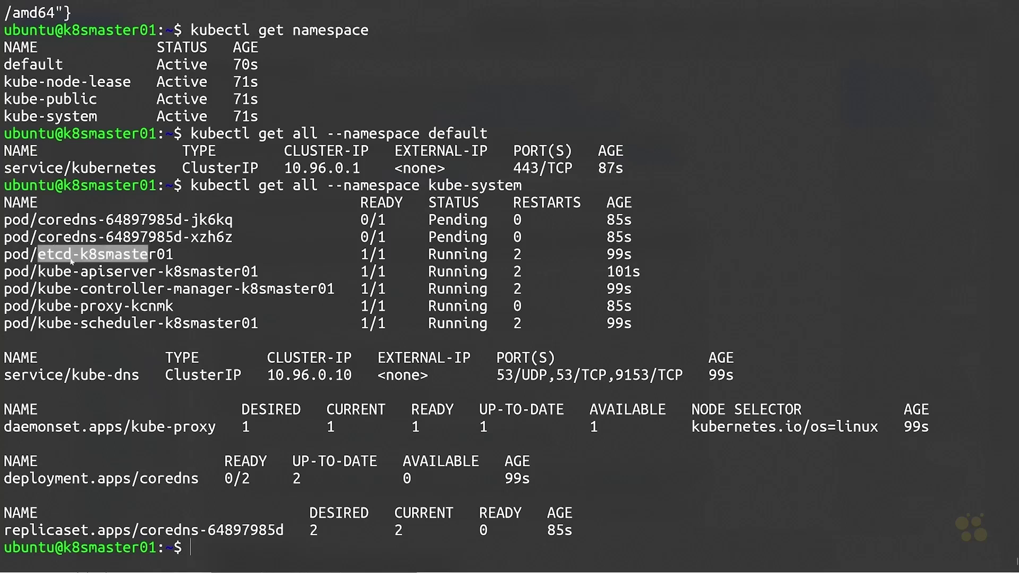
left_click_drag(55, 271, 182, 271)
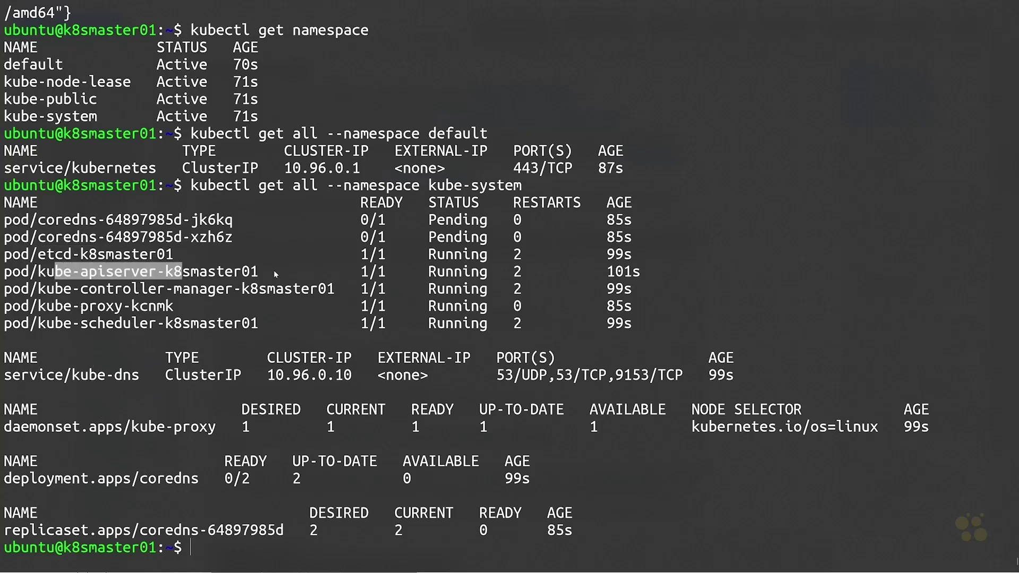
left_click_drag(276, 273, 411, 272)
left_click_drag(71, 288, 410, 289)
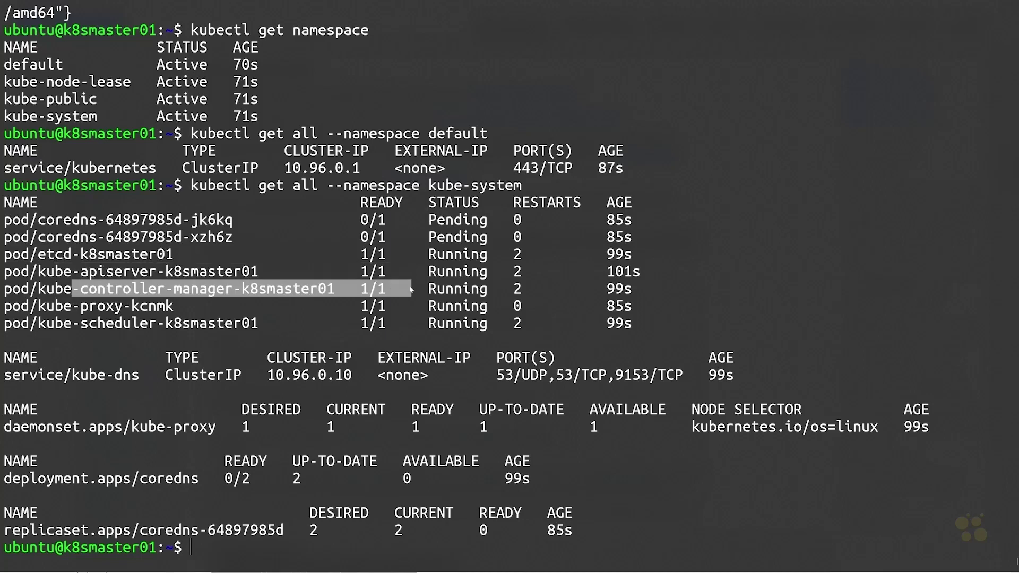
left_click_drag(89, 306, 185, 314)
left_click_drag(74, 324, 463, 325)
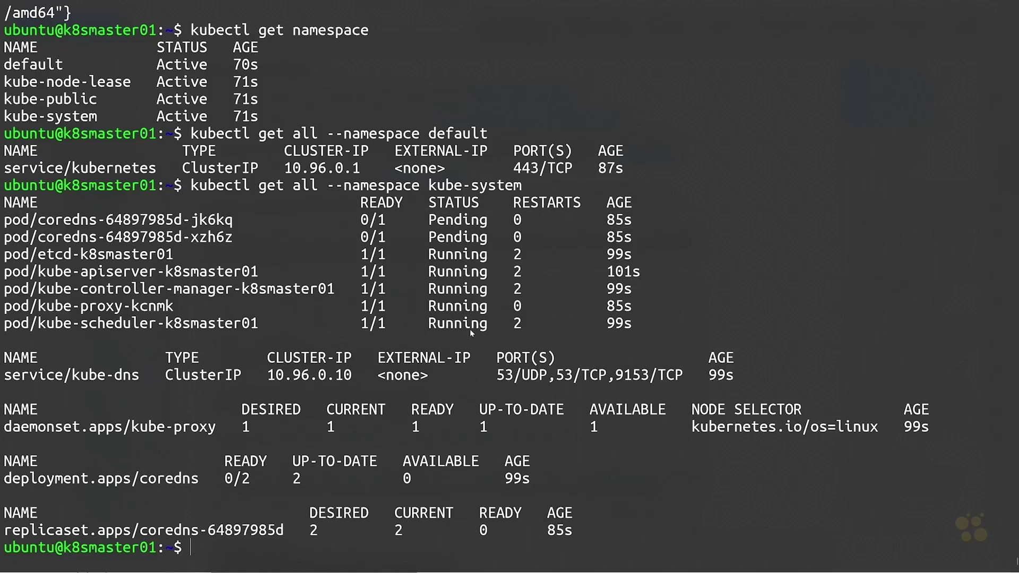
Check the status of the two coredns pods and the ready value of the coredns deployment.
left_click_drag(5, 223, 631, 236)
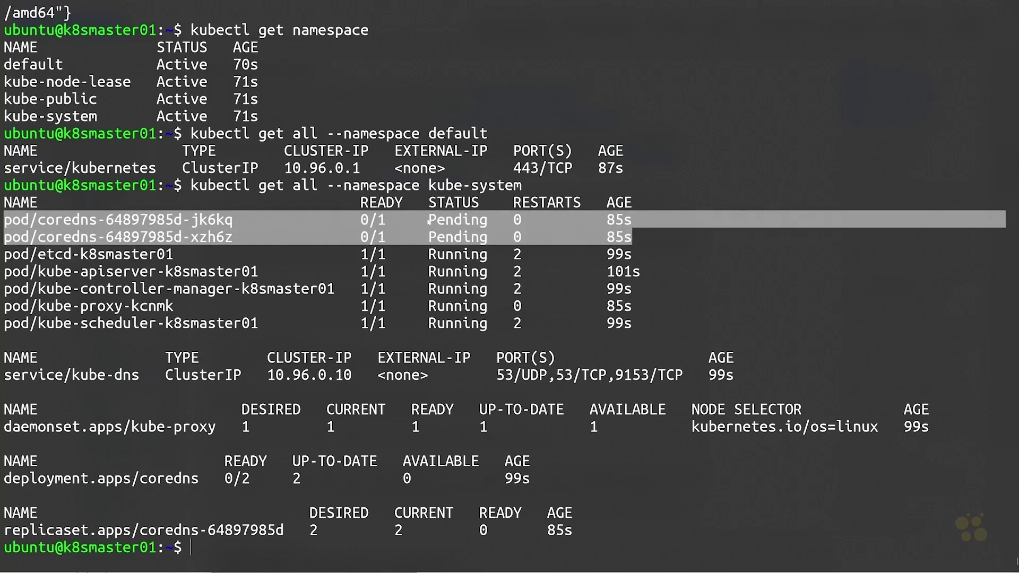
left_click_drag(429, 222, 488, 222)
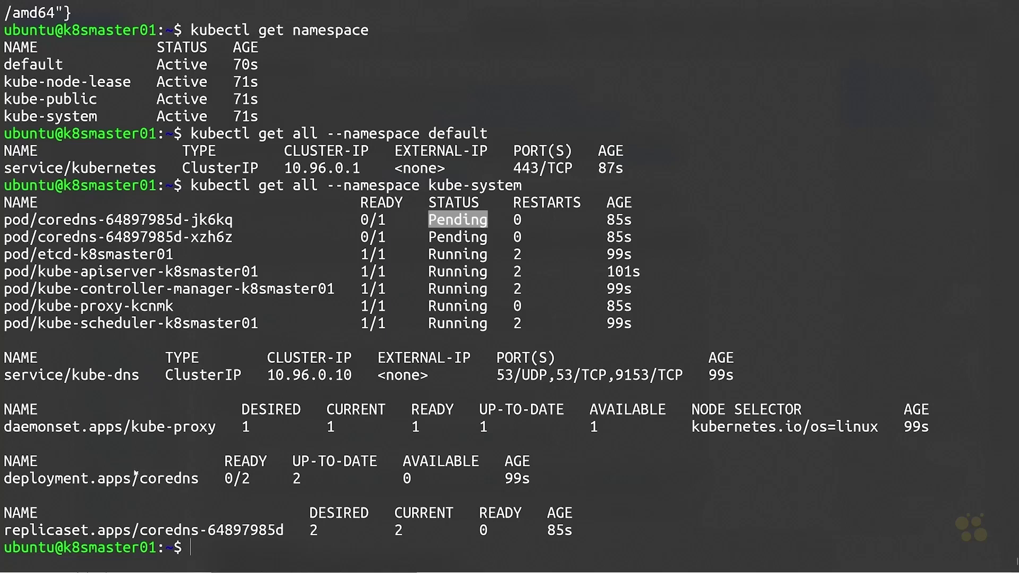
left_click_drag(7, 480, 537, 487)
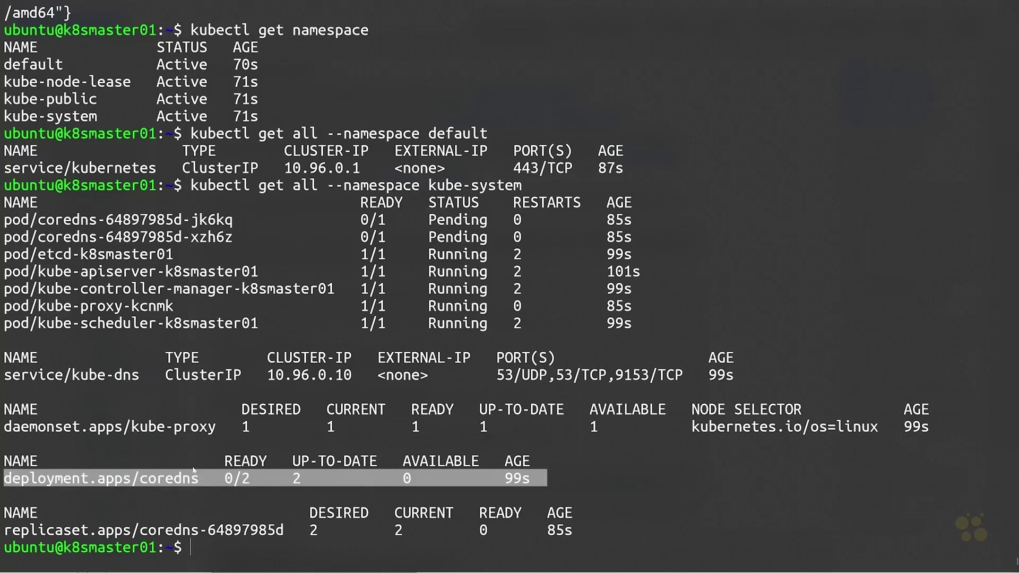
left_click_drag(218, 480, 260, 482)
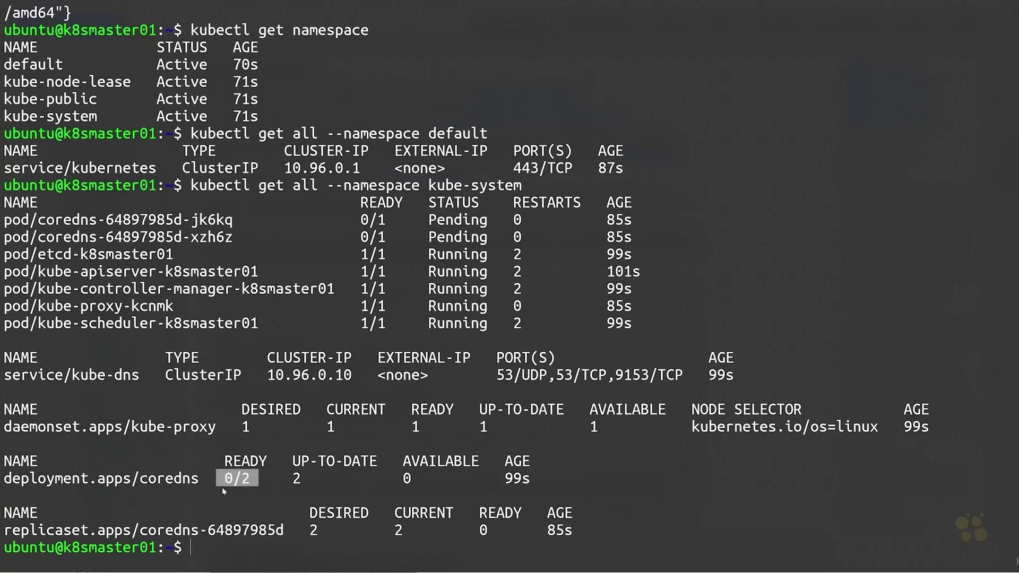
left_click_drag(228, 481, 259, 481)
left_click_drag(5, 216, 634, 238)
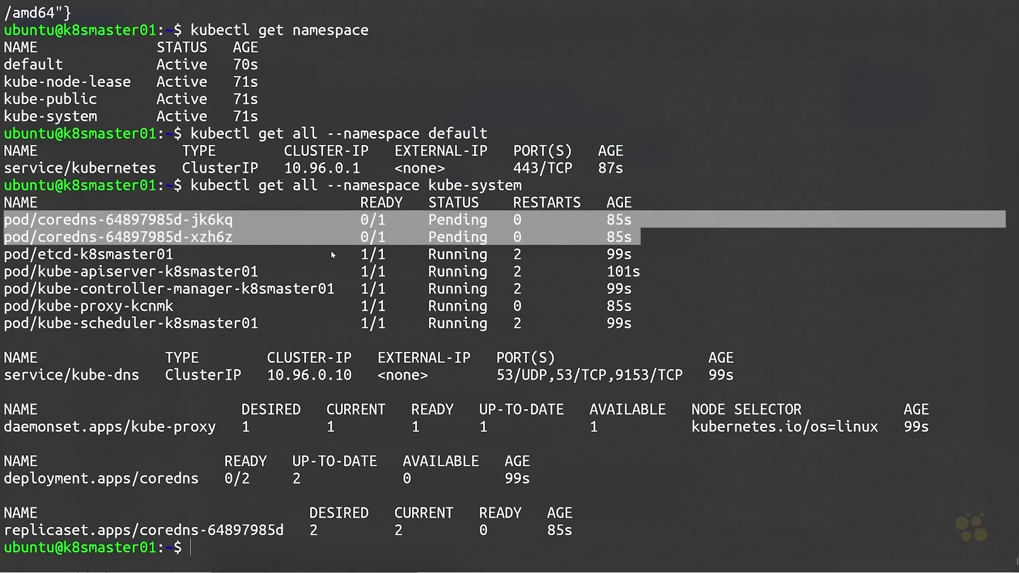